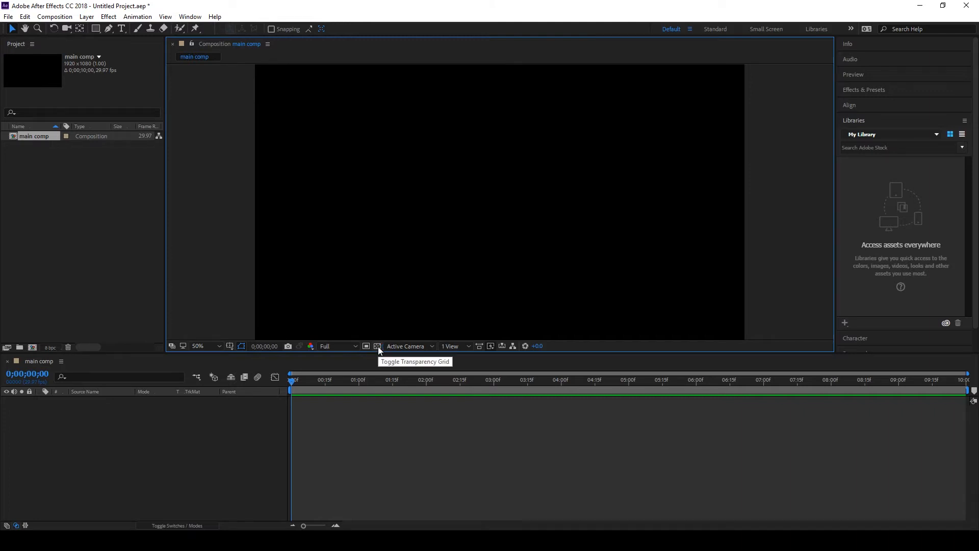
click(378, 347)
click(378, 347)
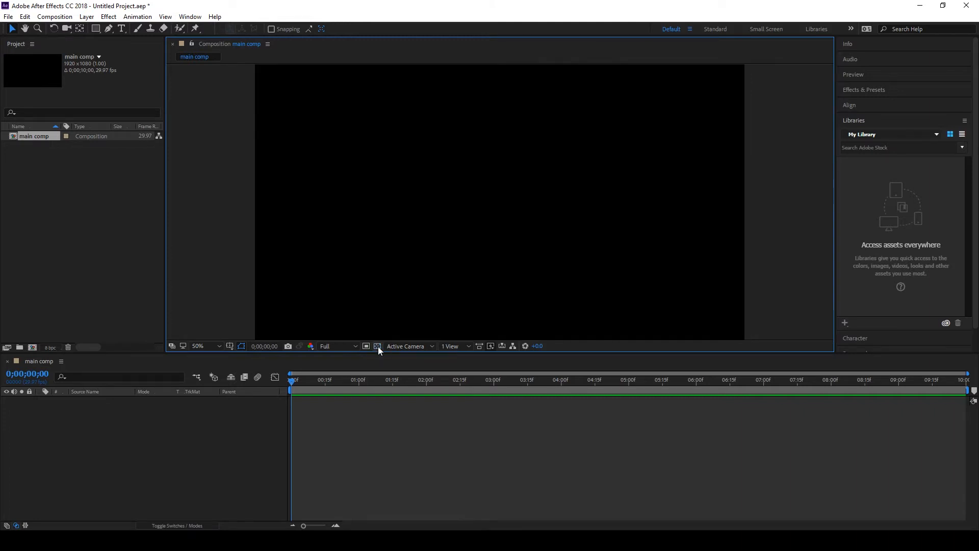
click(378, 347)
click(378, 347)
Step: Create a text layer in the main comp reading "Gold Text"
right_click(97, 422)
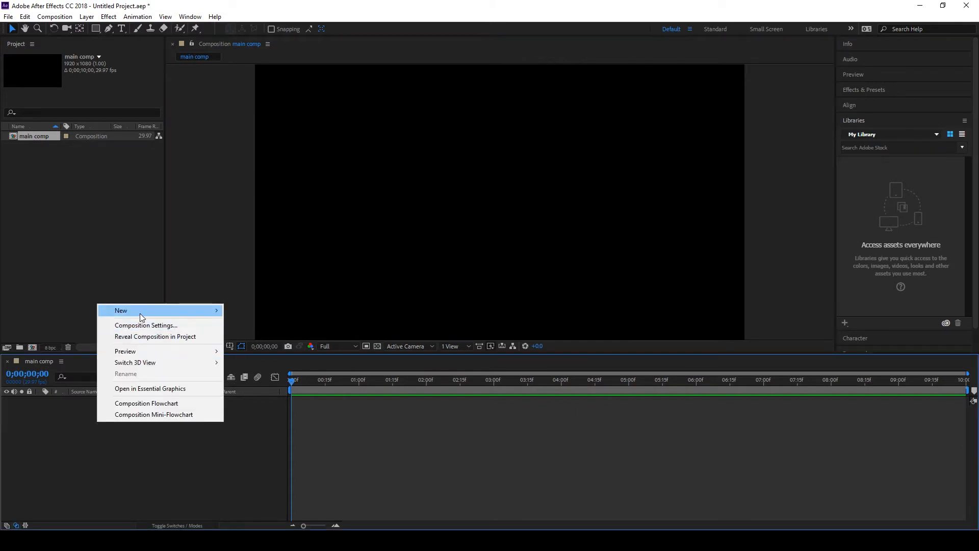
mouse_move(138, 313)
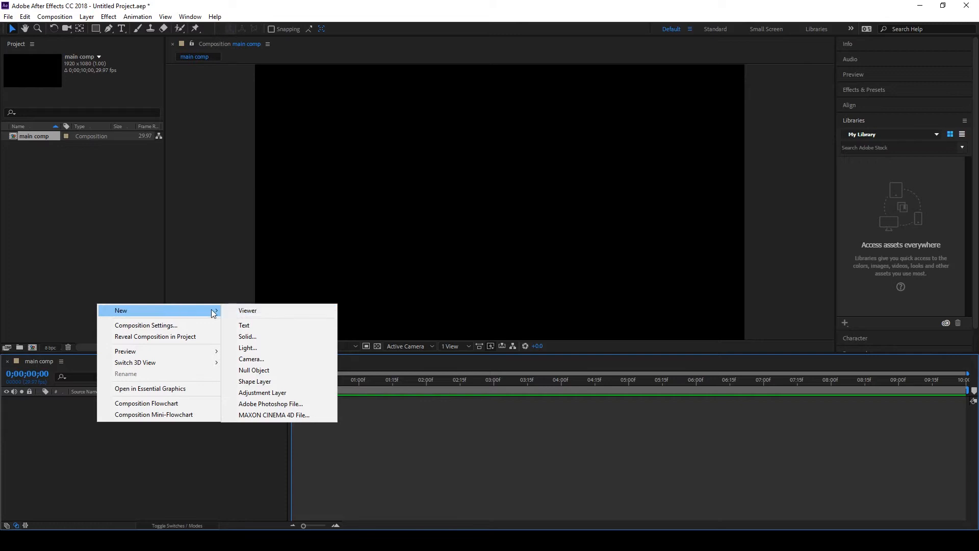
click(254, 325)
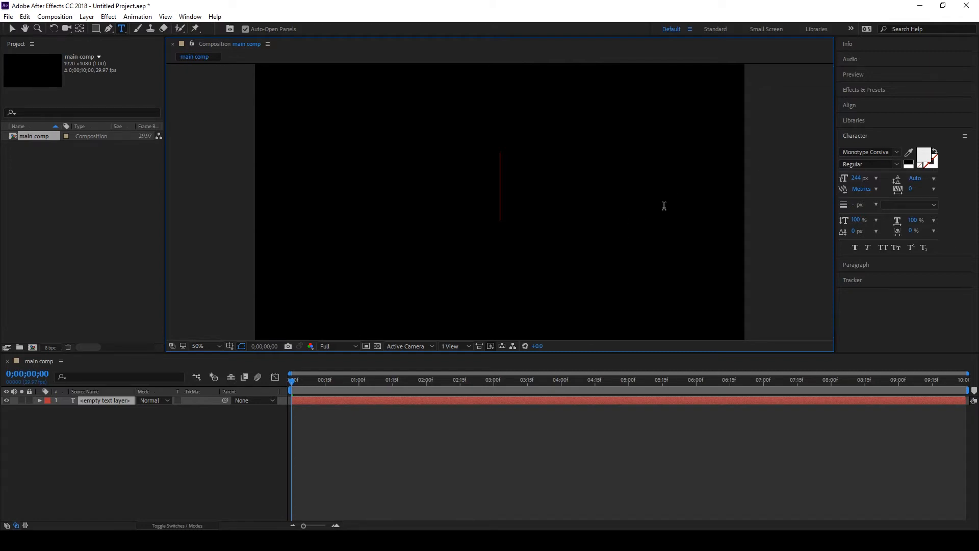
text(Gold)
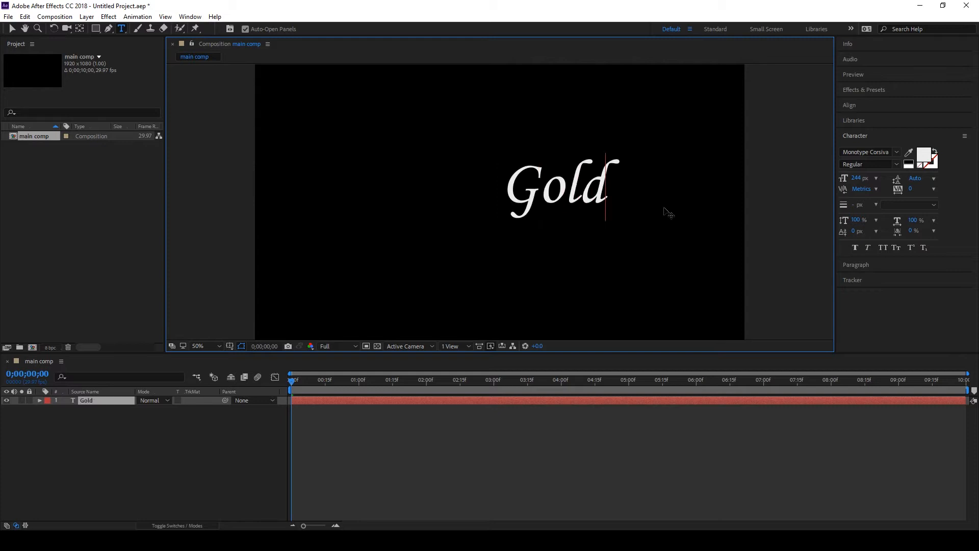
text( Text)
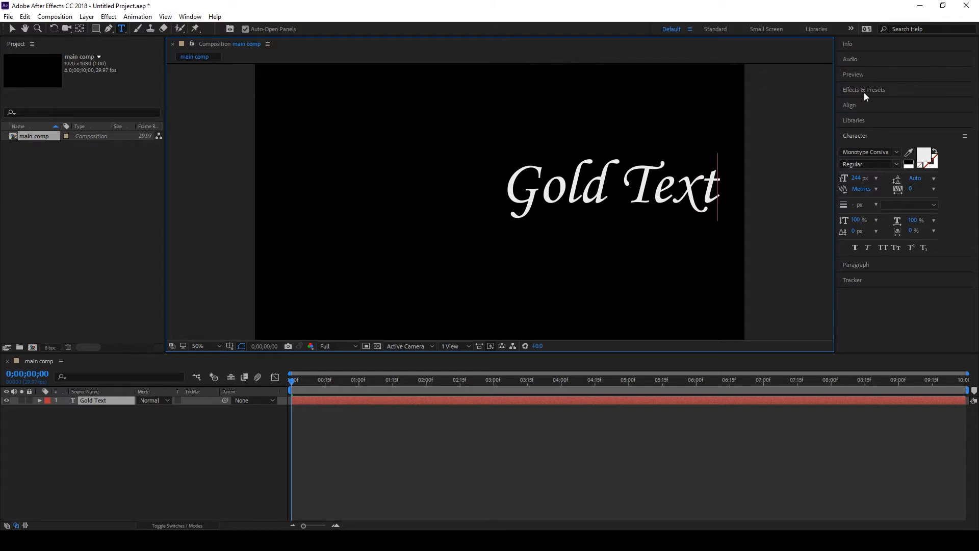
Step: Center the Gold Text layer horizontally and vertically in the composition
click(858, 105)
click(864, 130)
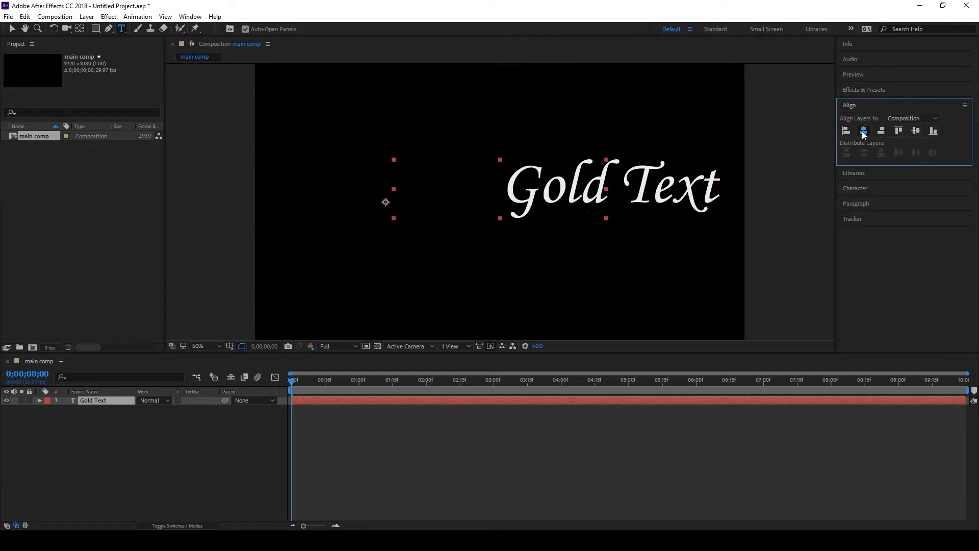
click(915, 131)
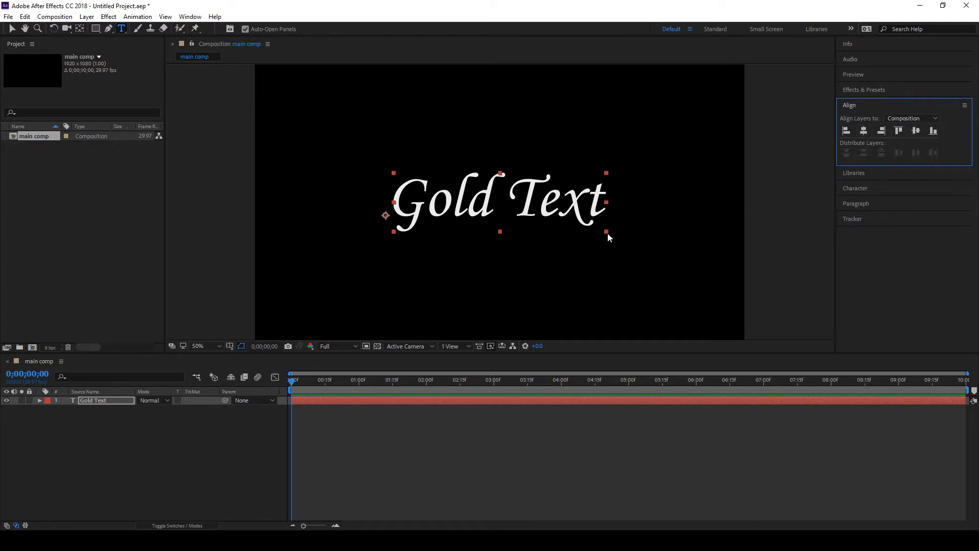
Step: Enlarge the Gold Text layer to a bit over half the frame width and center it in the composition again
drag(607, 232, 684, 246)
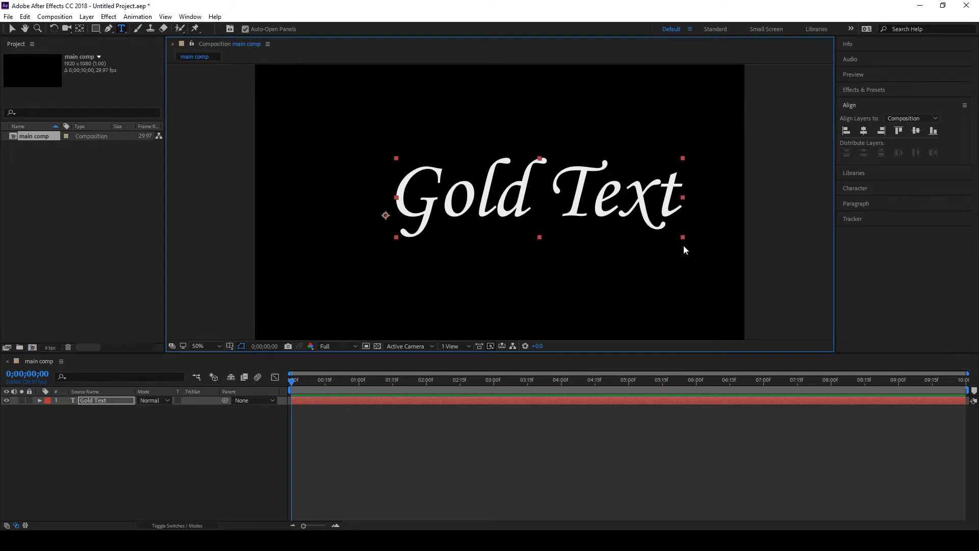
click(864, 131)
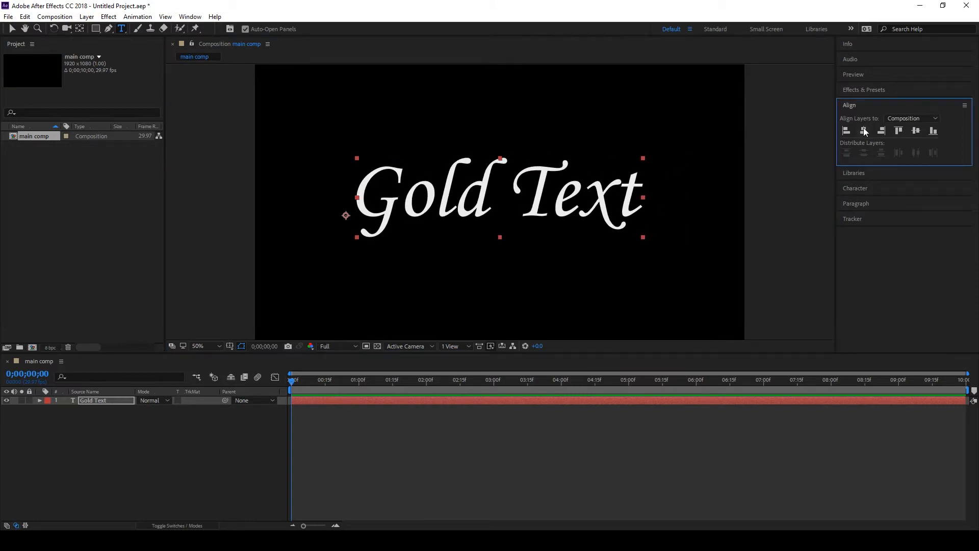
click(917, 131)
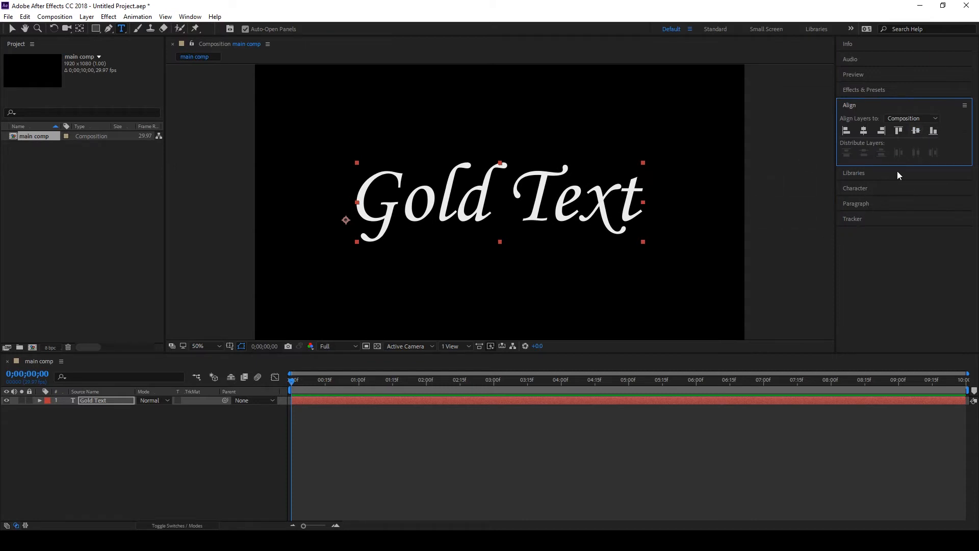
Step: Duplicate the Gold Text layer and pre-compose the original as "gold text", moving all attributes into the new composition
click(861, 192)
key(ctrl+d)
click(83, 410)
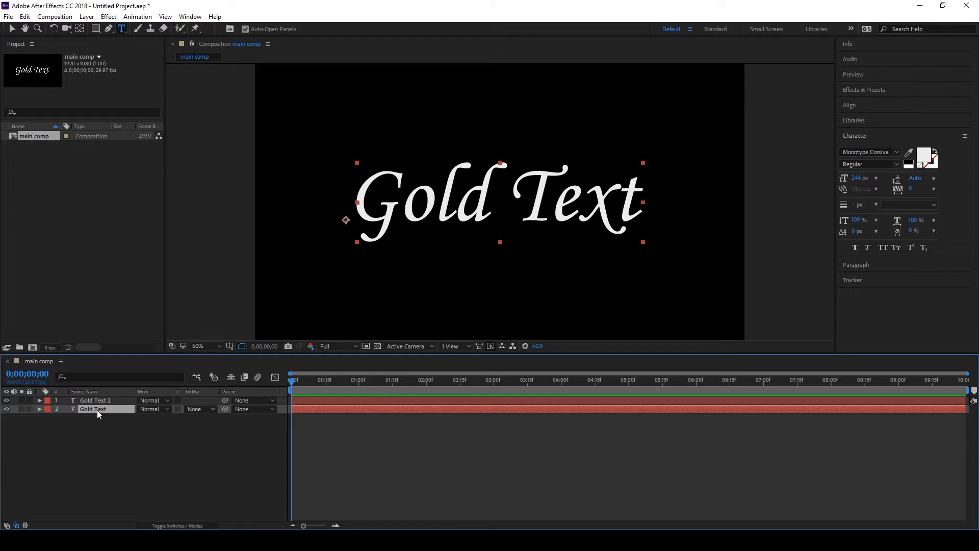
right_click(99, 414)
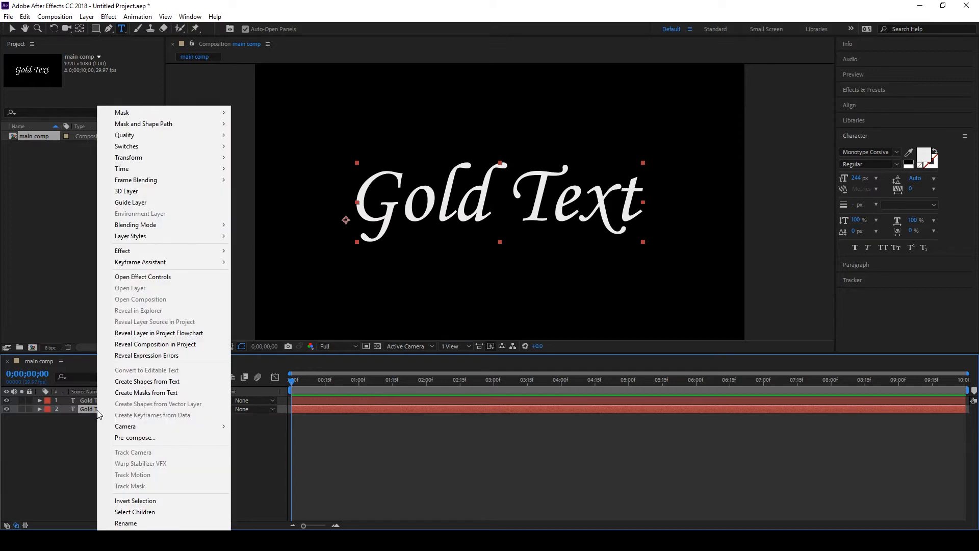
click(142, 437)
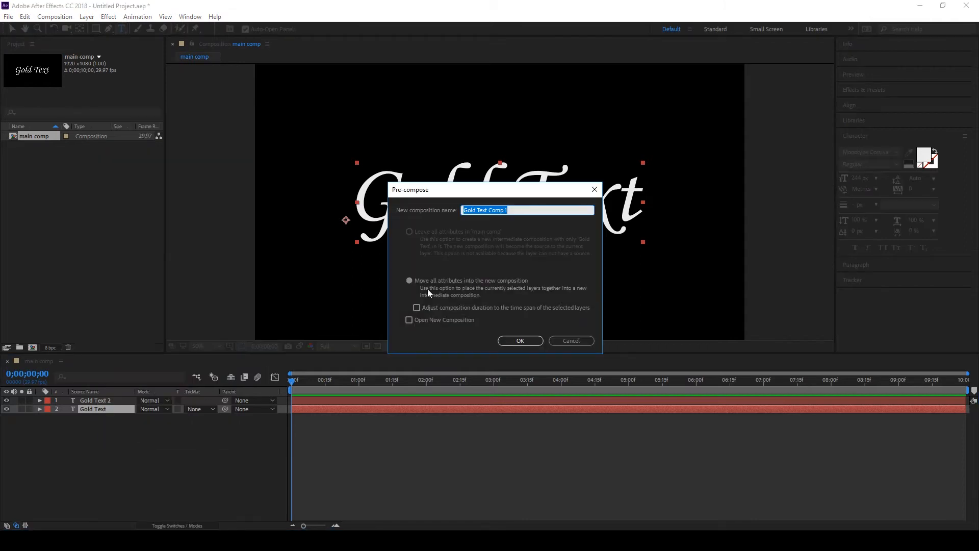
text(gold text)
click(410, 281)
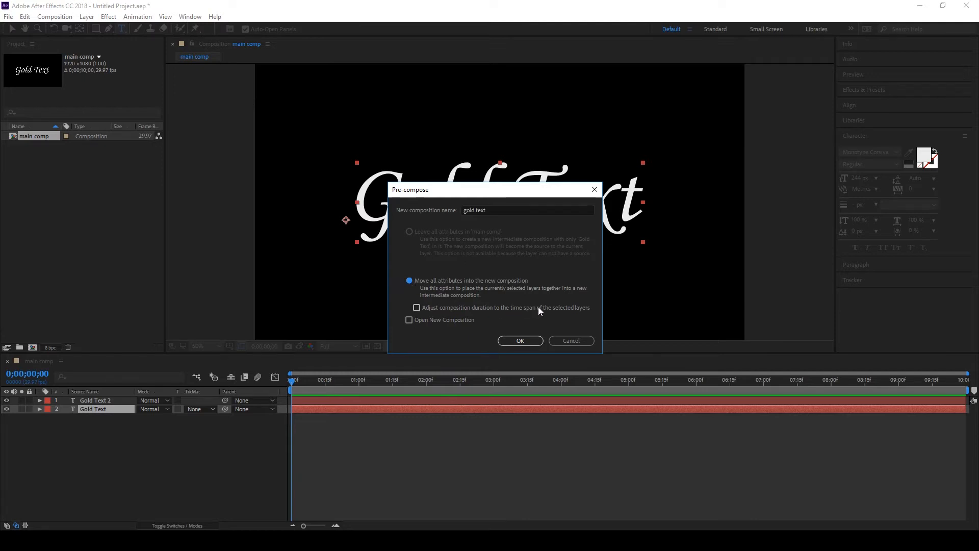
click(521, 340)
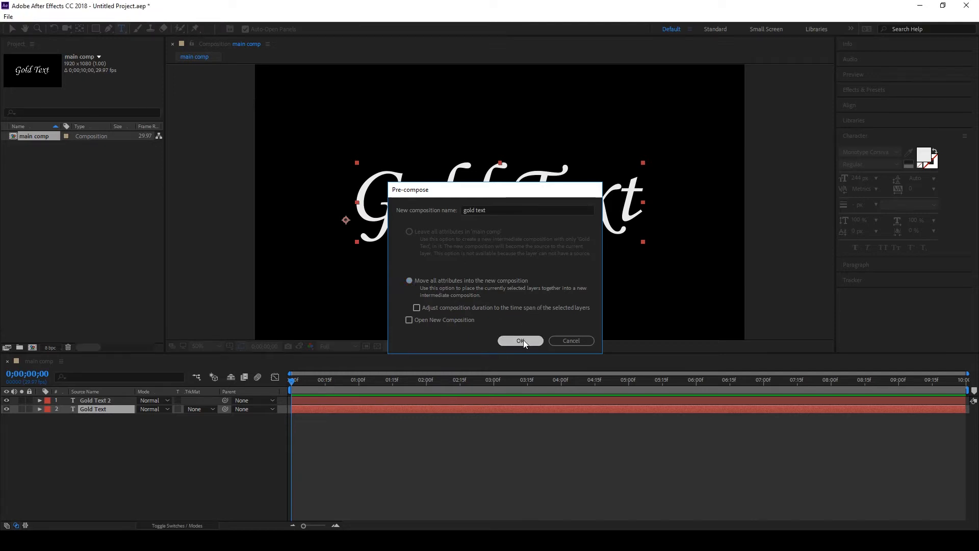
Step: Pre-compose the duplicated Gold Text 2 layer as "stroke", moving all attributes into the new composition
click(94, 401)
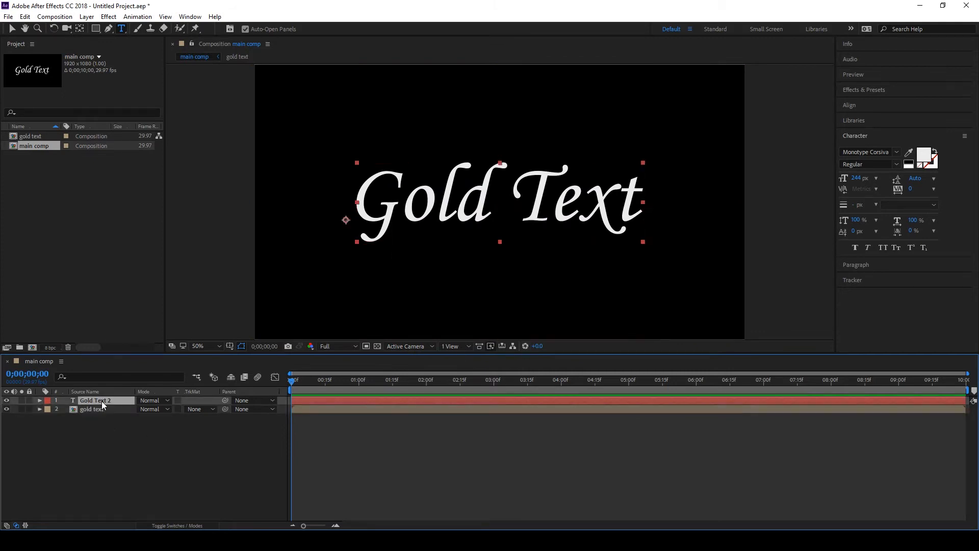
right_click(102, 400)
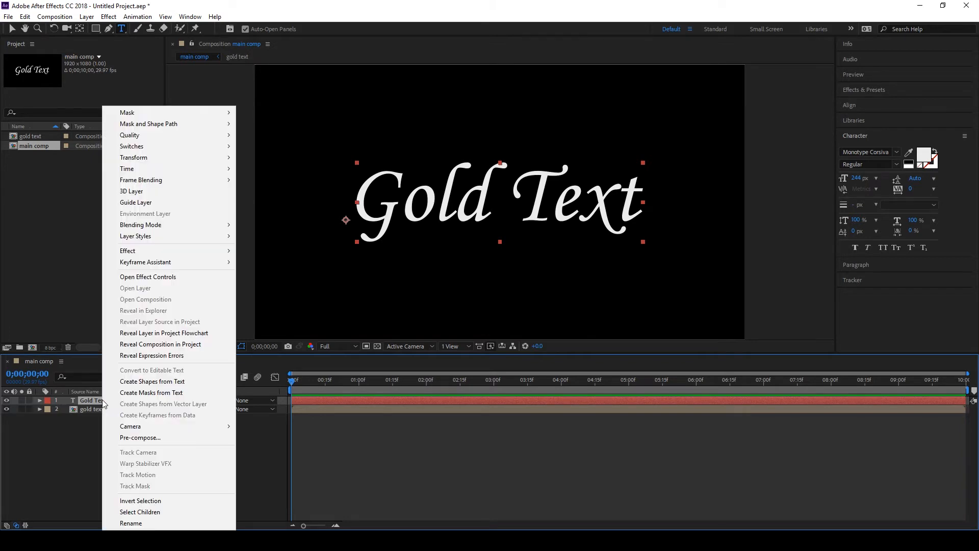
click(155, 437)
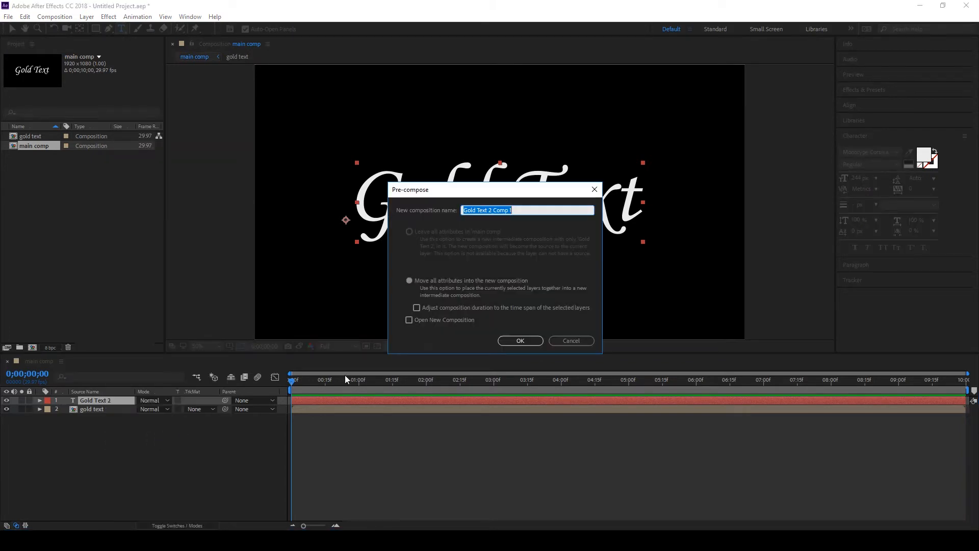
text(sto)
text(oke)
click(413, 287)
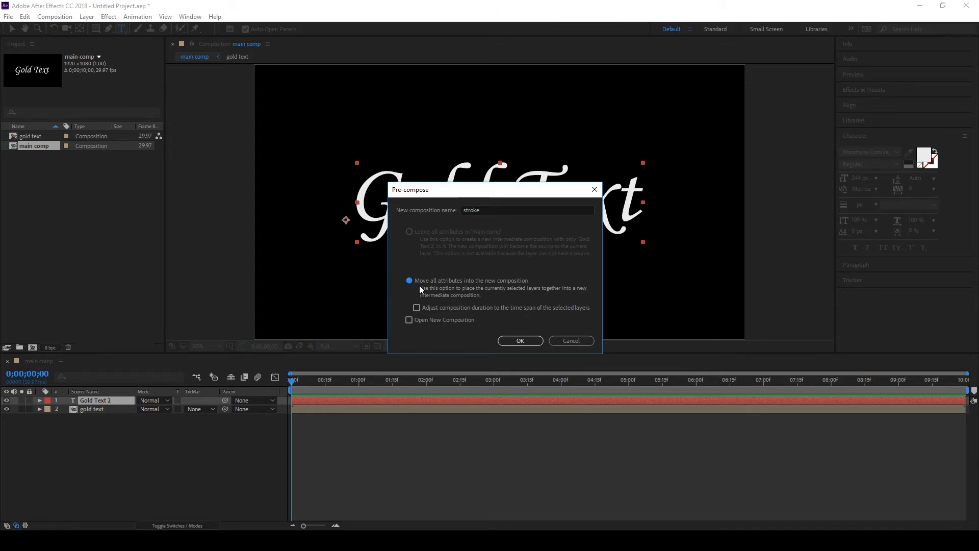
click(521, 341)
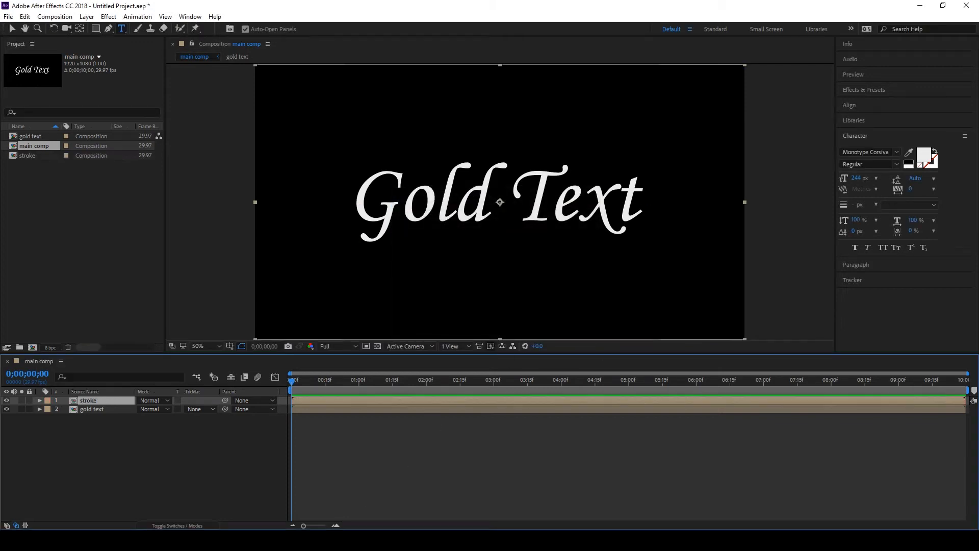
Step: Hide the stroke layer and open the gold text composition for editing
click(6, 401)
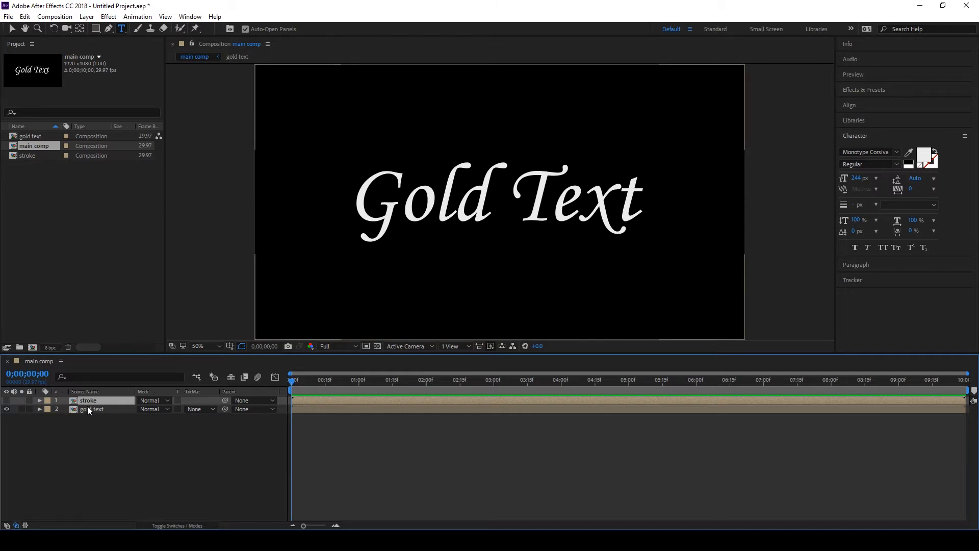
click(102, 410)
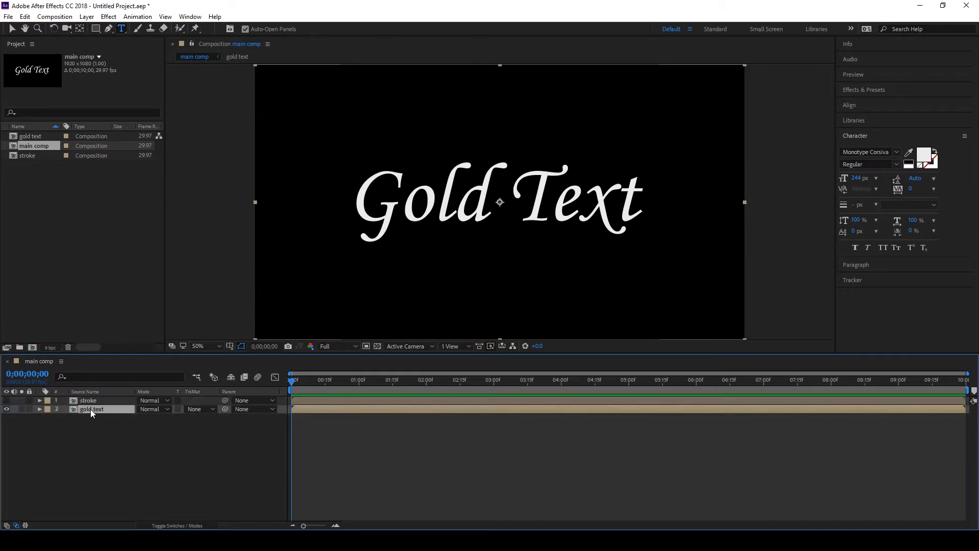
double_click(90, 409)
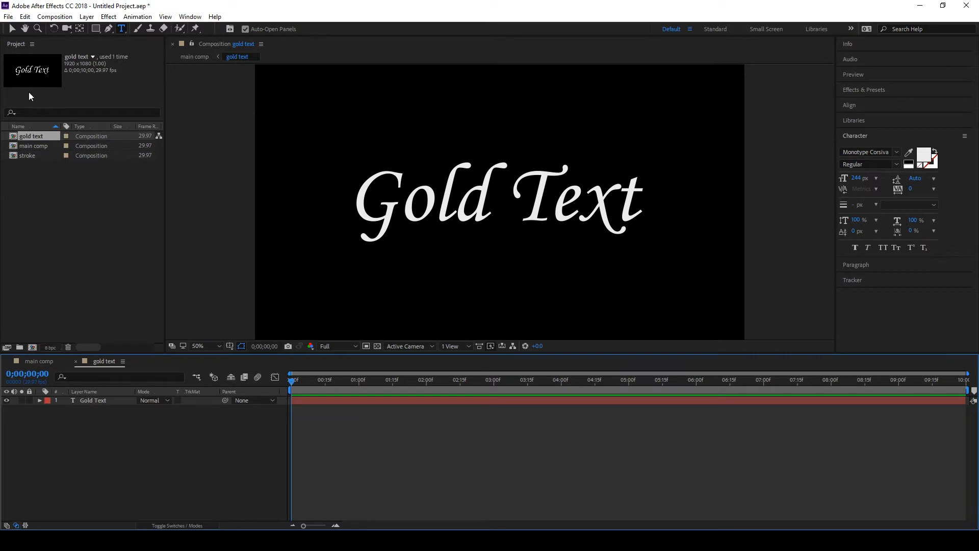
Step: Import studio_reflection.jpg from the Gold text files folder as footage and place it above the Gold Text layer in the gold text composition
right_click(26, 199)
mouse_move(72, 247)
click(181, 247)
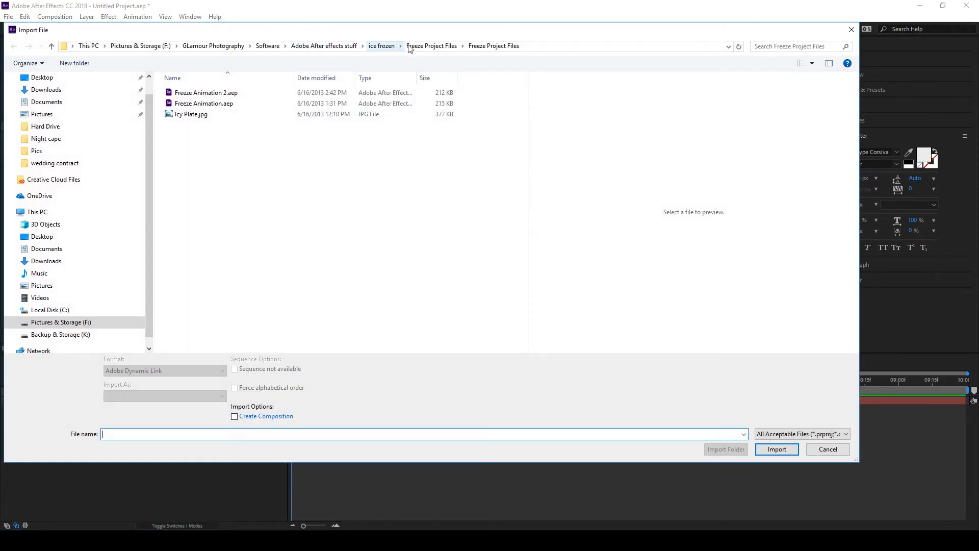
click(351, 48)
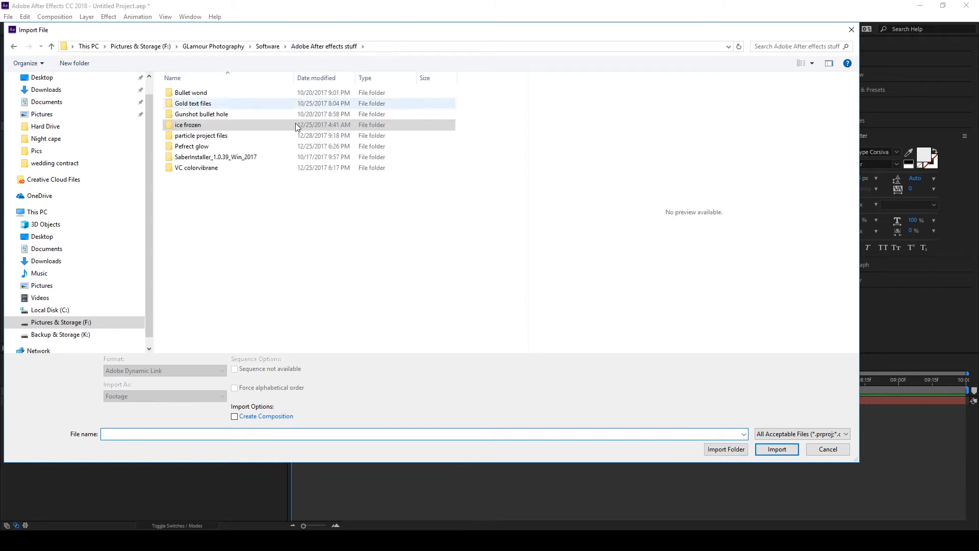
click(197, 106)
double_click(196, 105)
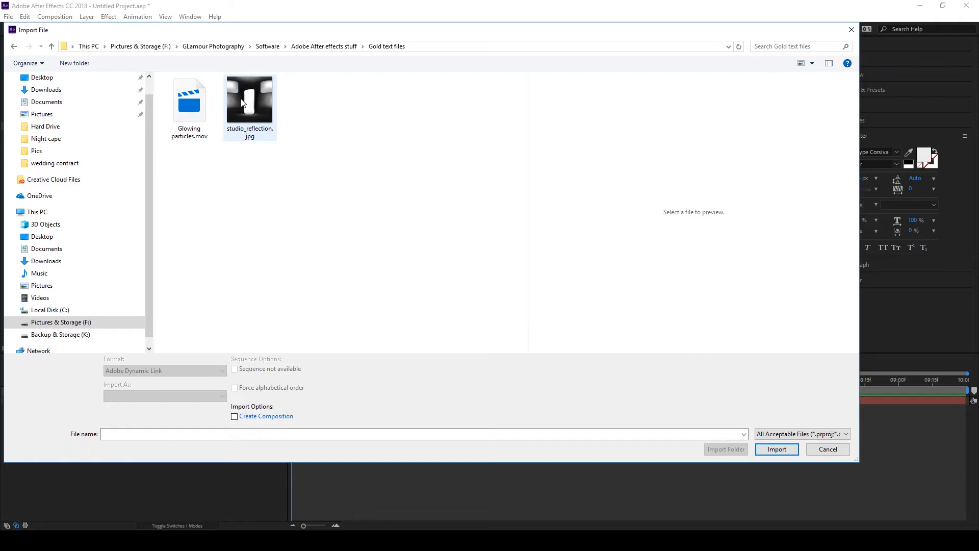
click(243, 103)
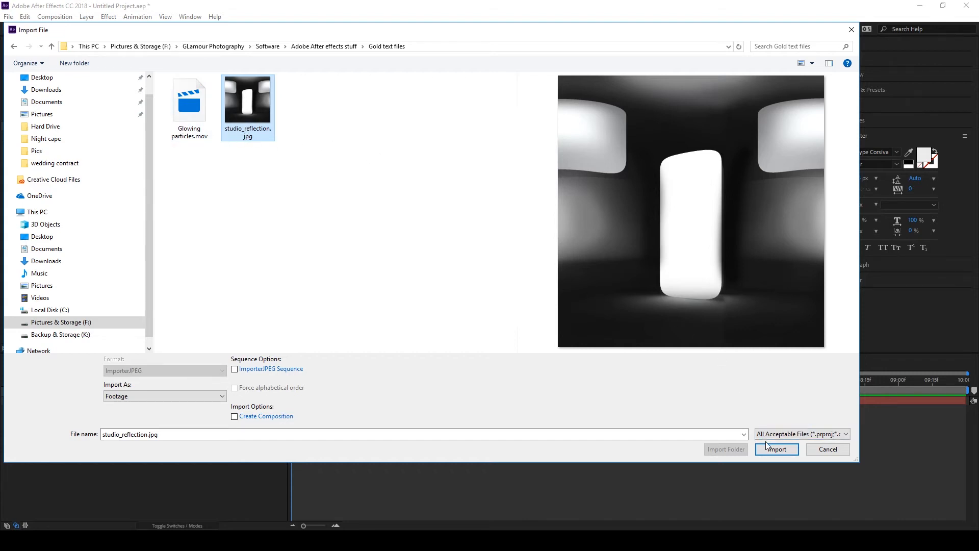
click(776, 451)
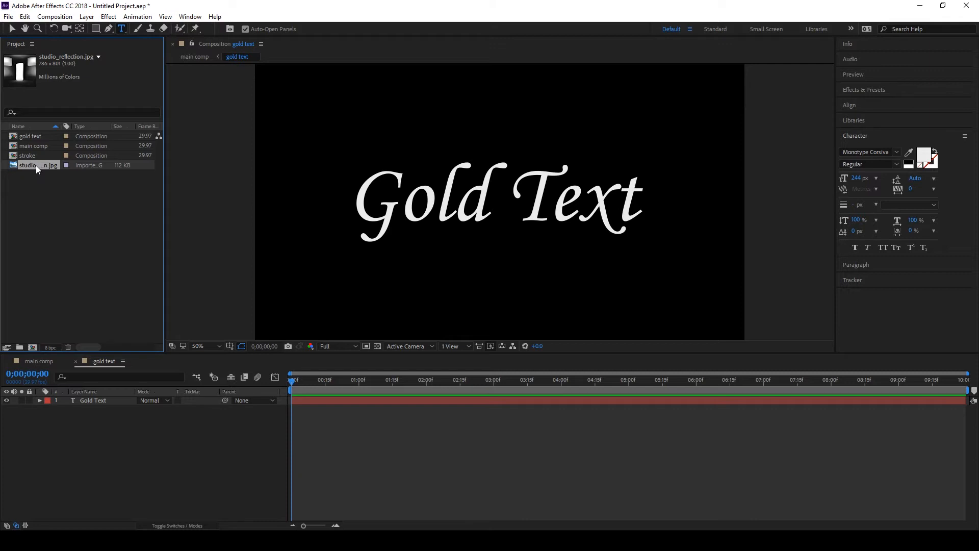
drag(36, 165, 105, 400)
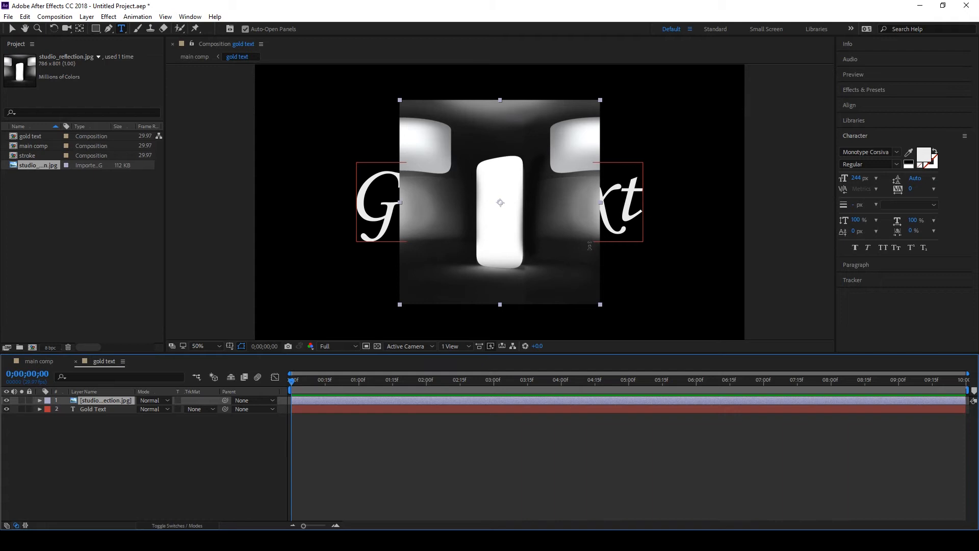
Step: Scale the studio reflection image down proportionally about its centre to about three quarters of its original size
click(606, 306)
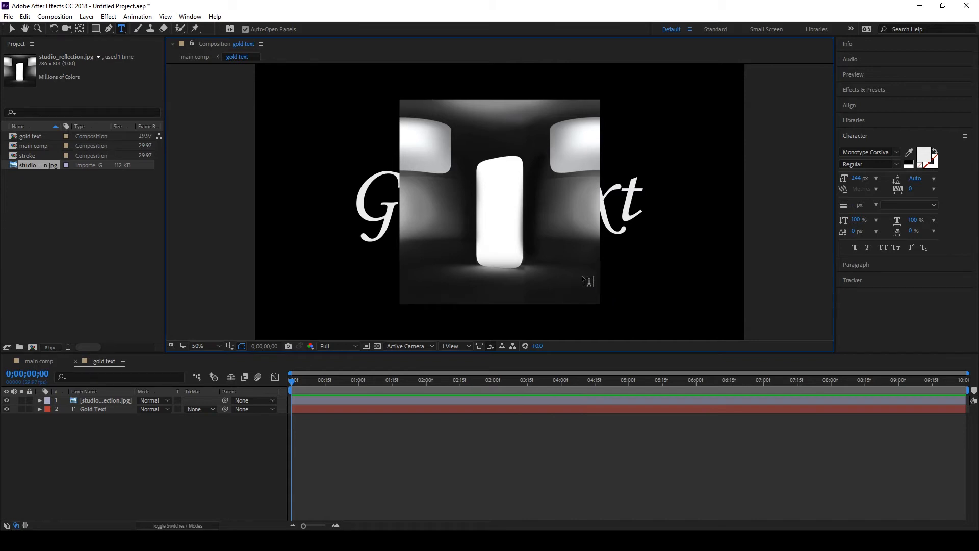
click(11, 28)
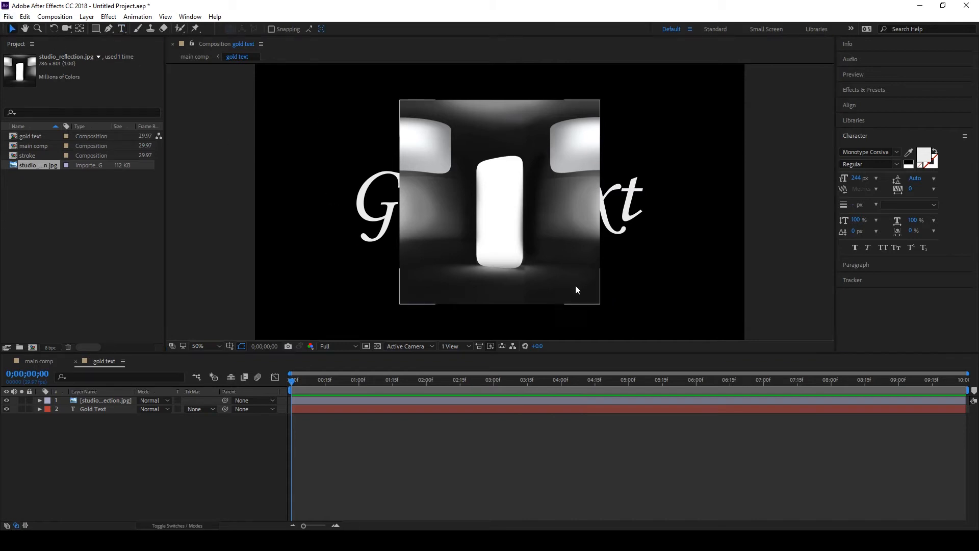
click(599, 299)
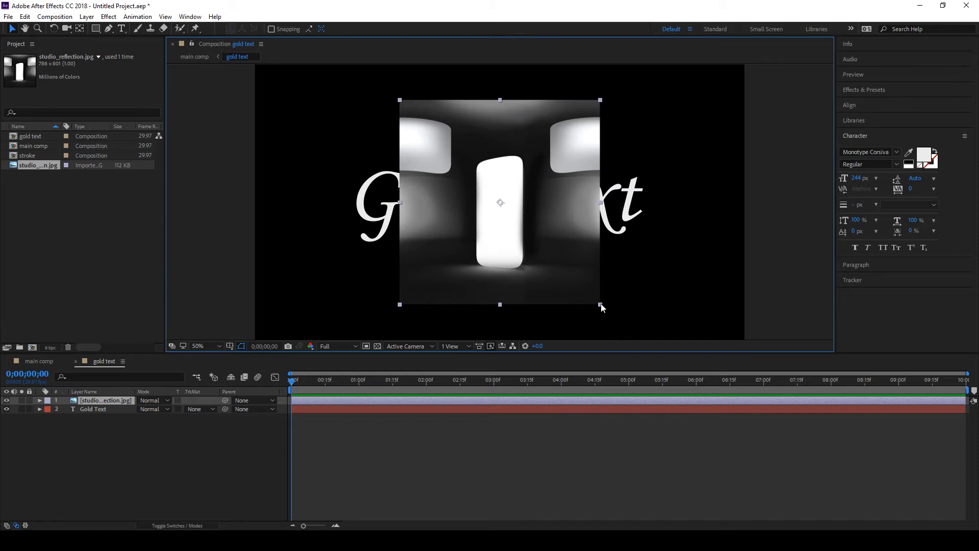
click(605, 301)
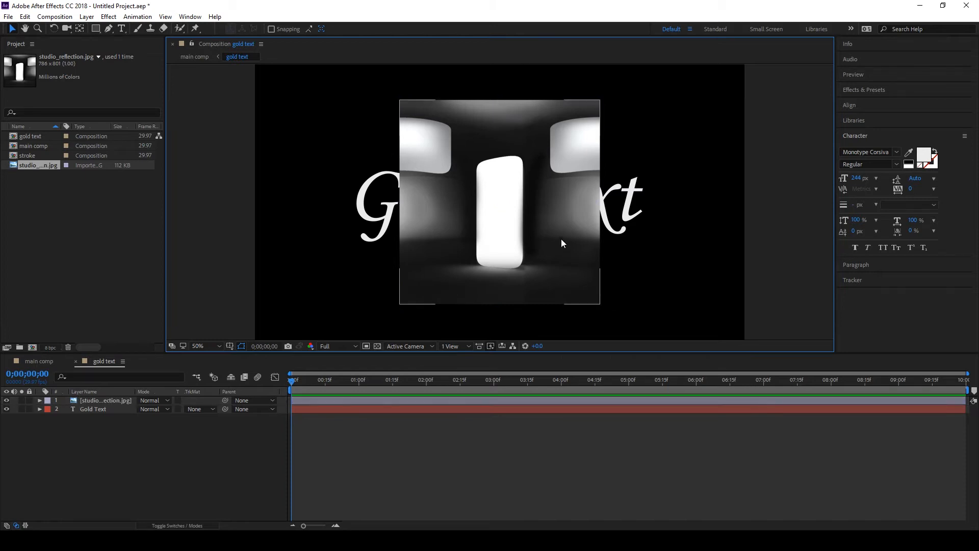
click(574, 268)
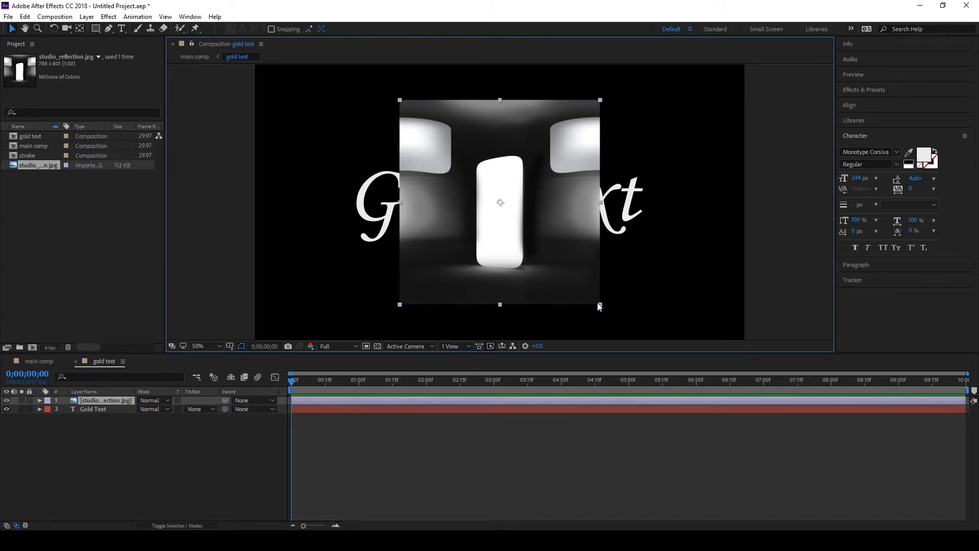
drag(600, 304, 616, 283)
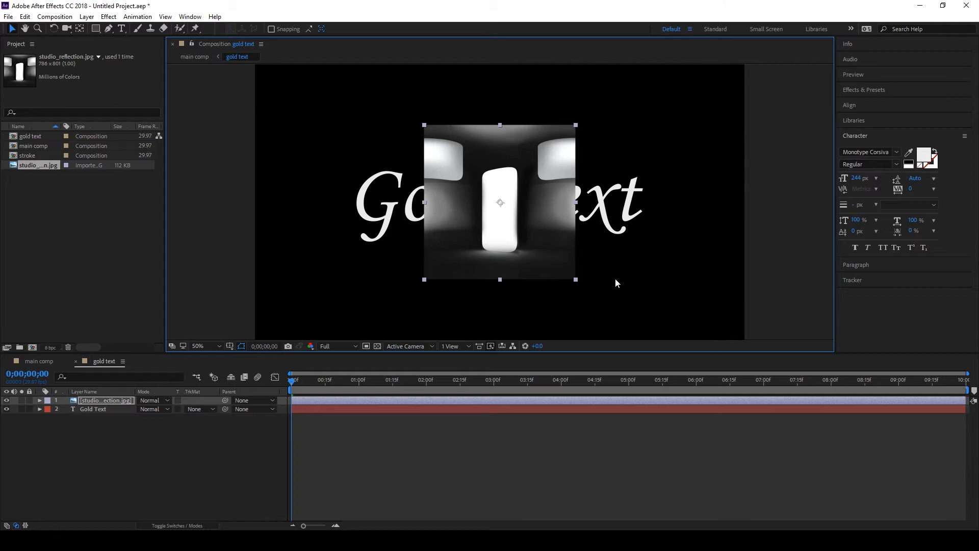
Step: Apply the Motion Tile effect to the studio_reflection.jpg layer
click(92, 401)
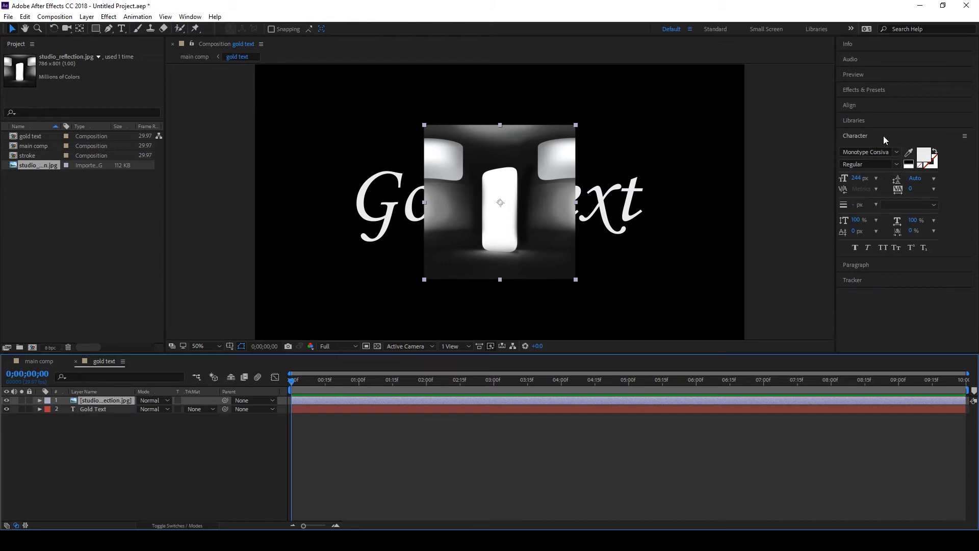
click(865, 90)
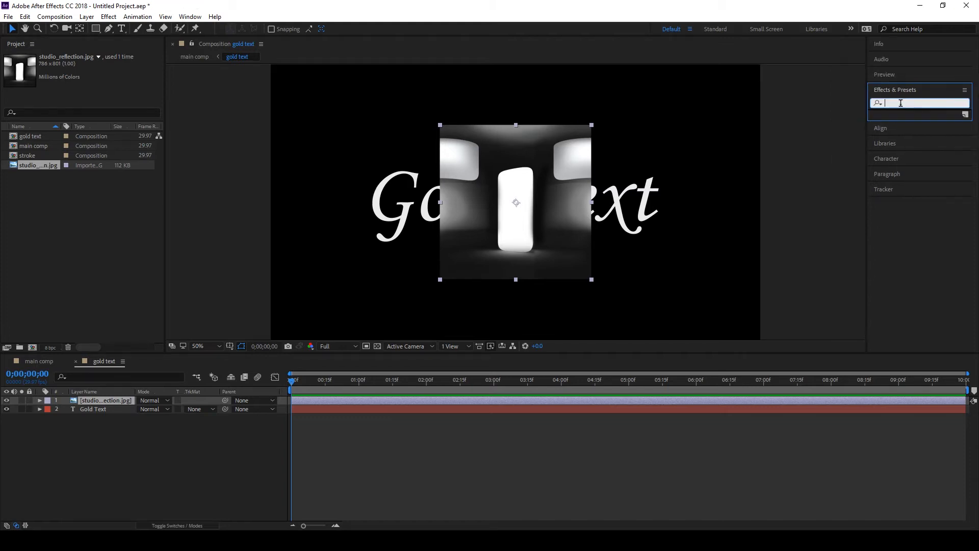
text(motio)
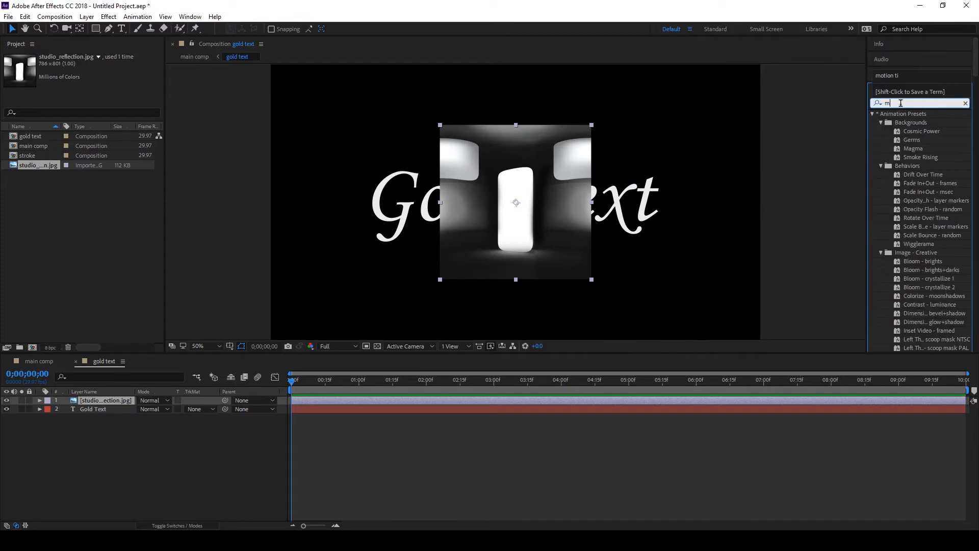
text(le)
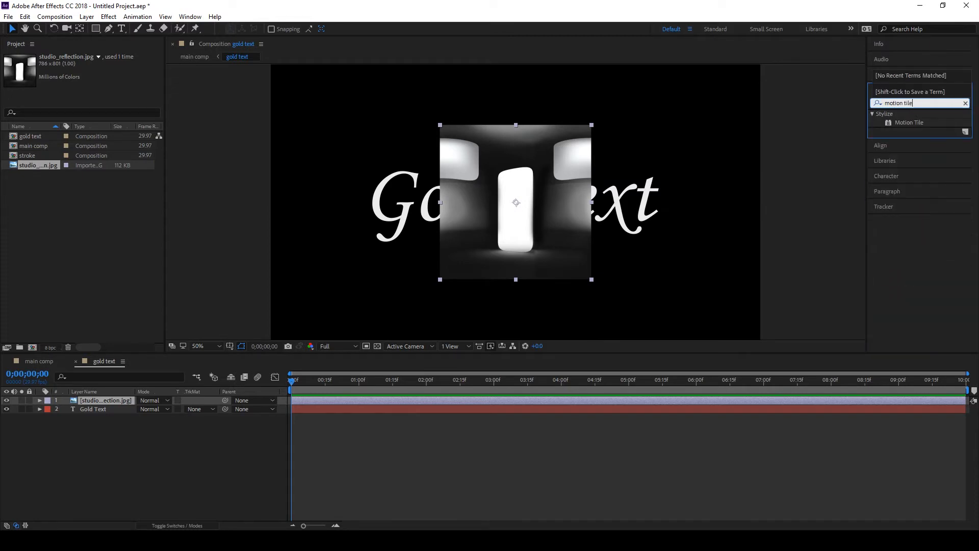
drag(893, 122, 90, 399)
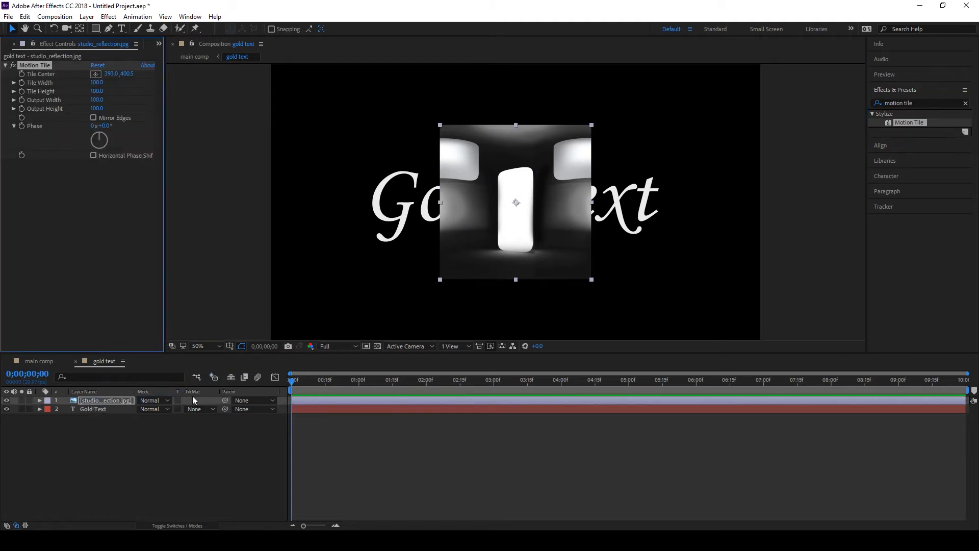
Step: Set Motion Tile's Output Height to 140 and Output Width to 340 on the reflection layer
click(97, 109)
text(140)
click(97, 101)
text(34)
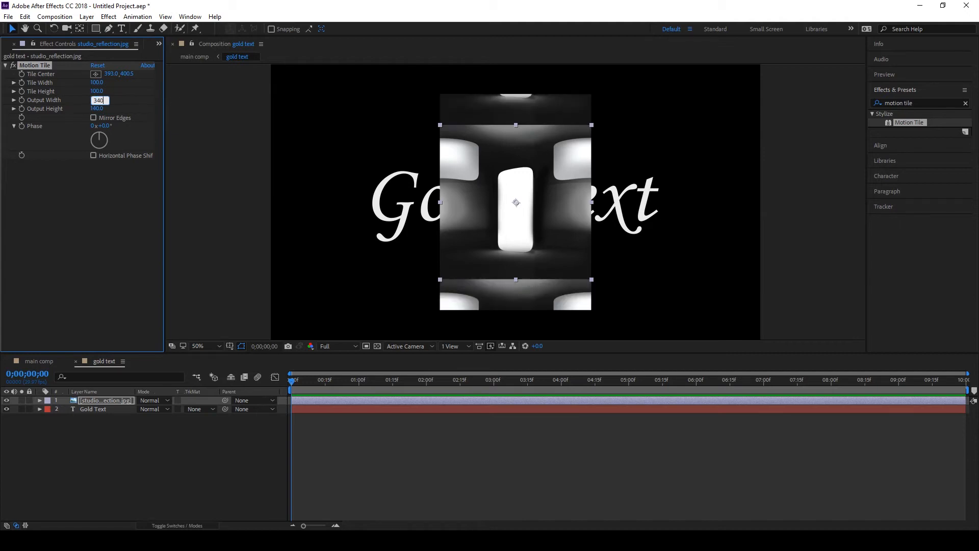
key(Return)
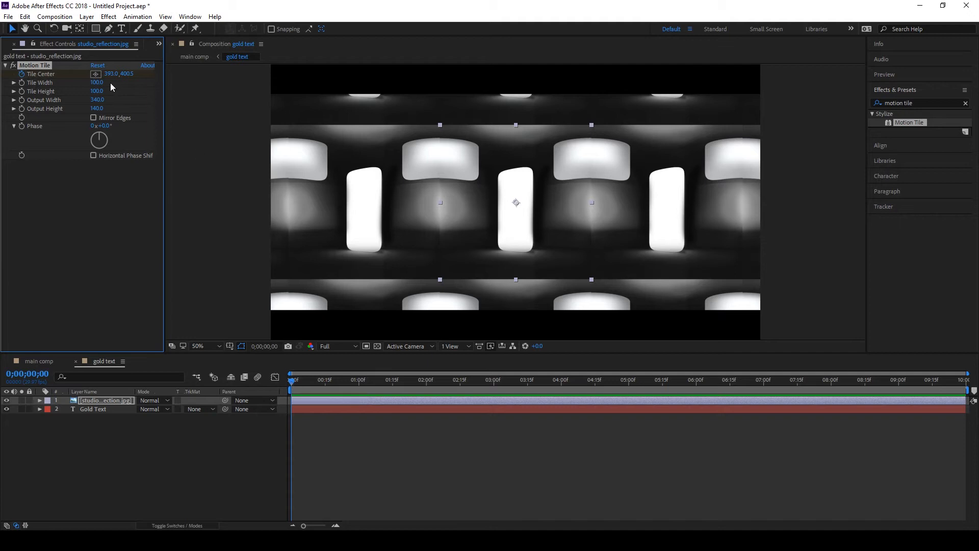
Step: Animate Motion Tile's Tile Center to 1948.0, 400.5 at 0;00;09;29 and scrub back to 0;00;00;13 to check the motion
drag(293, 380, 965, 386)
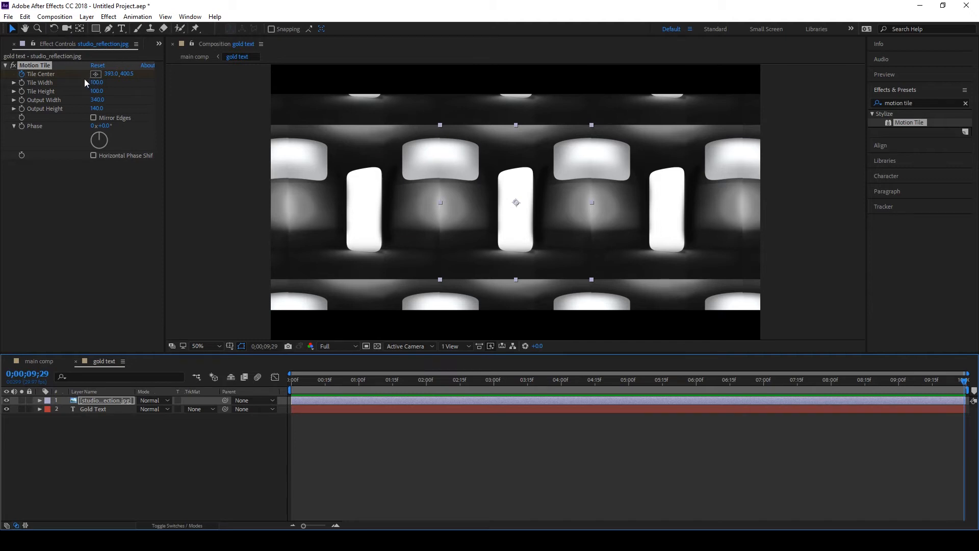
drag(109, 75, 815, 202)
drag(977, 153, 976, 154)
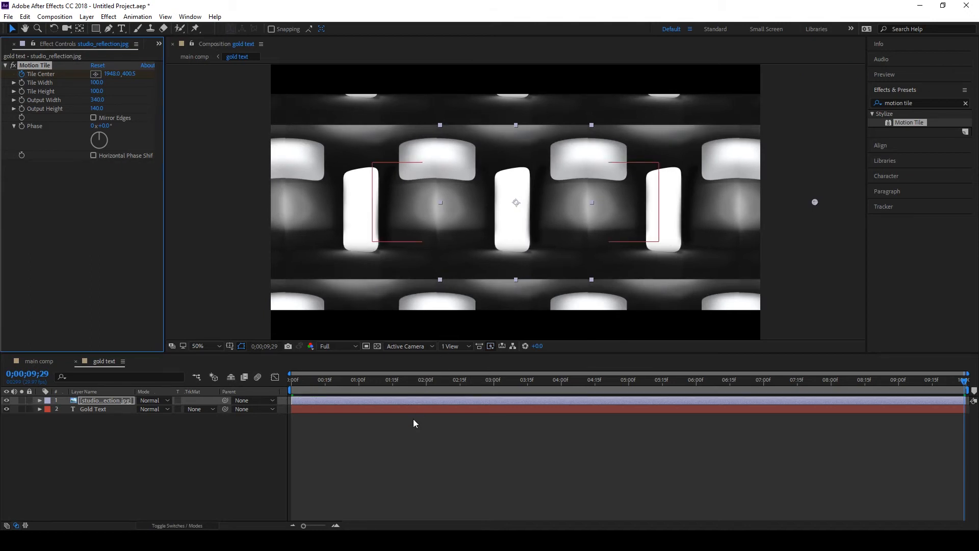
drag(965, 382, 322, 412)
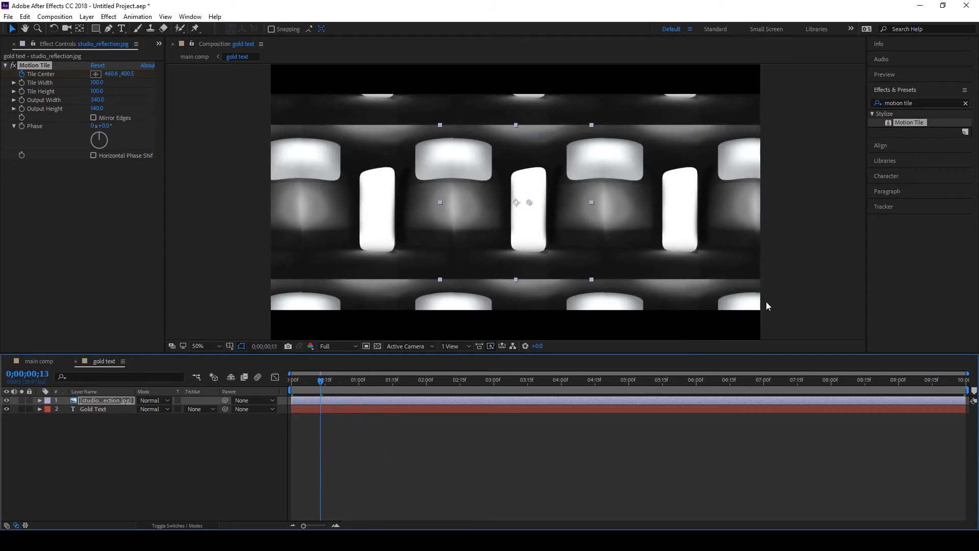
Step: Pre-compose the studio_reflection.jpg layer under the suggested name, moving all attributes into the new composition
click(80, 404)
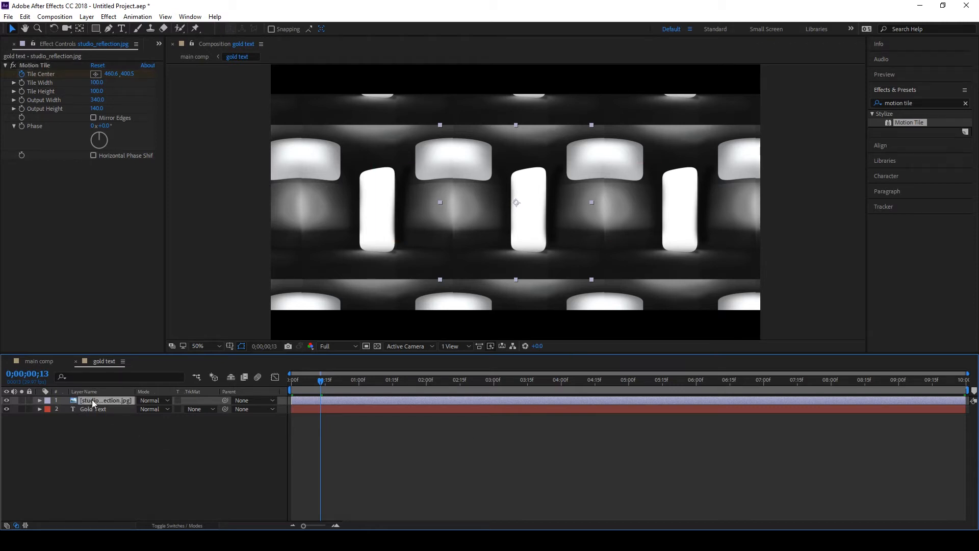
right_click(92, 399)
click(130, 437)
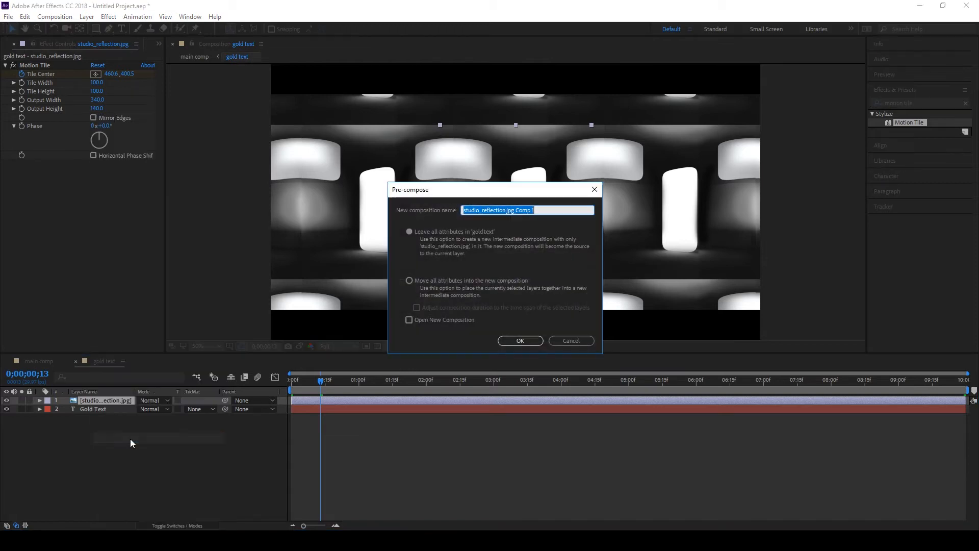
click(408, 280)
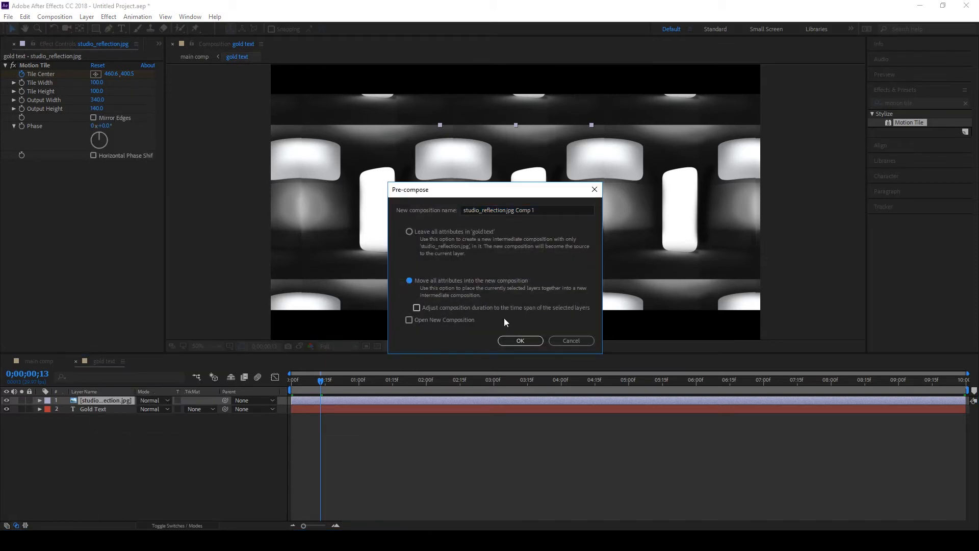
click(519, 340)
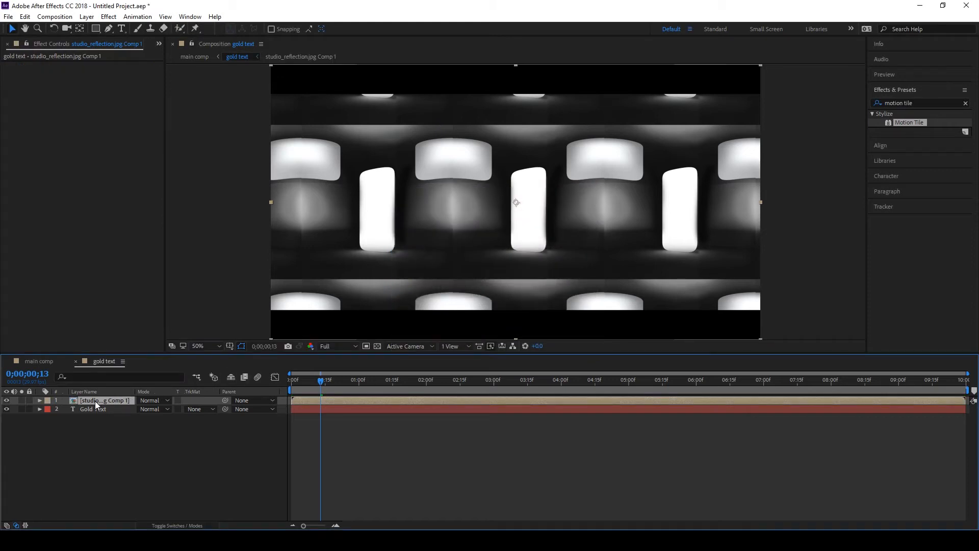
Step: Place the pre-composed reflection layer beneath Gold Text and set its track matte to Alpha Matte "Gold Text"
drag(94, 401, 99, 415)
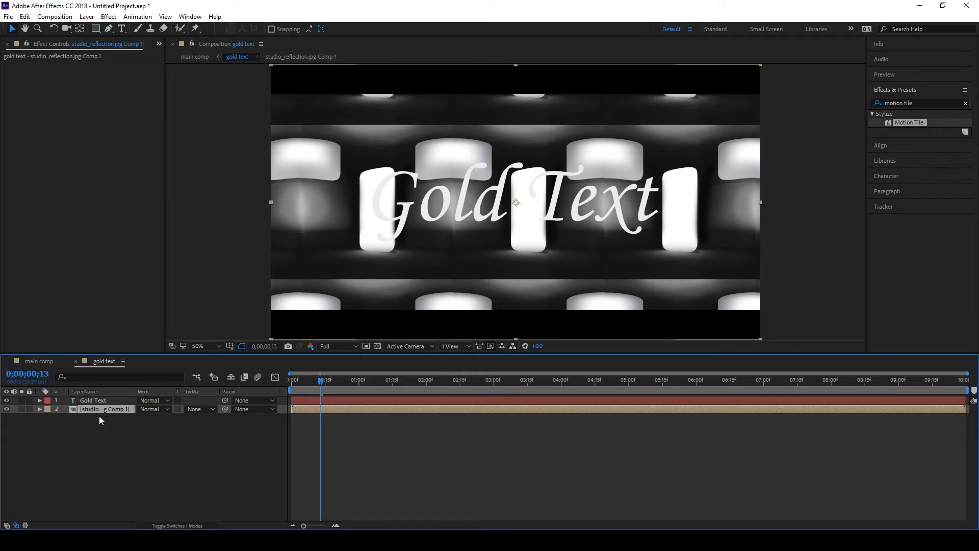
click(212, 407)
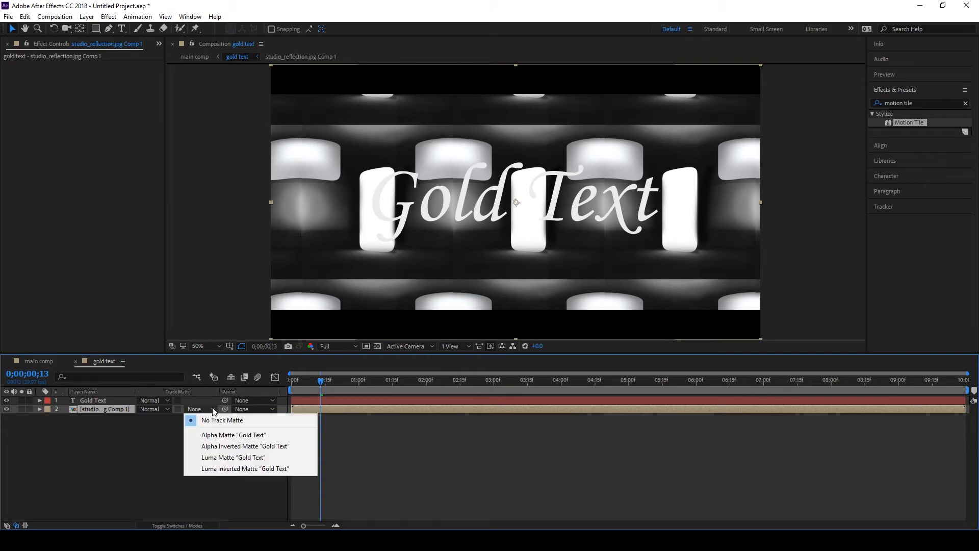
click(219, 436)
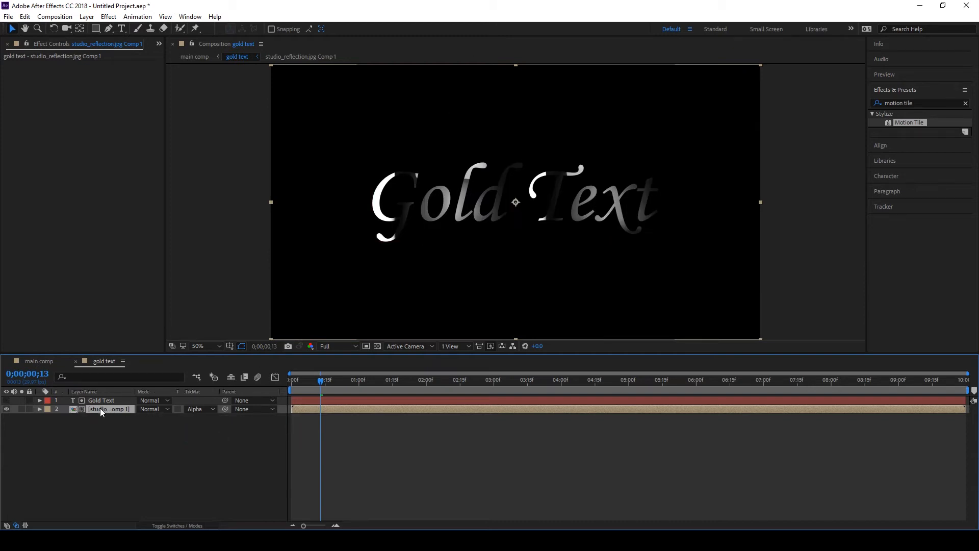
Step: Apply the CC Blobbylize effect to the pre-composed studio reflection layer
click(963, 105)
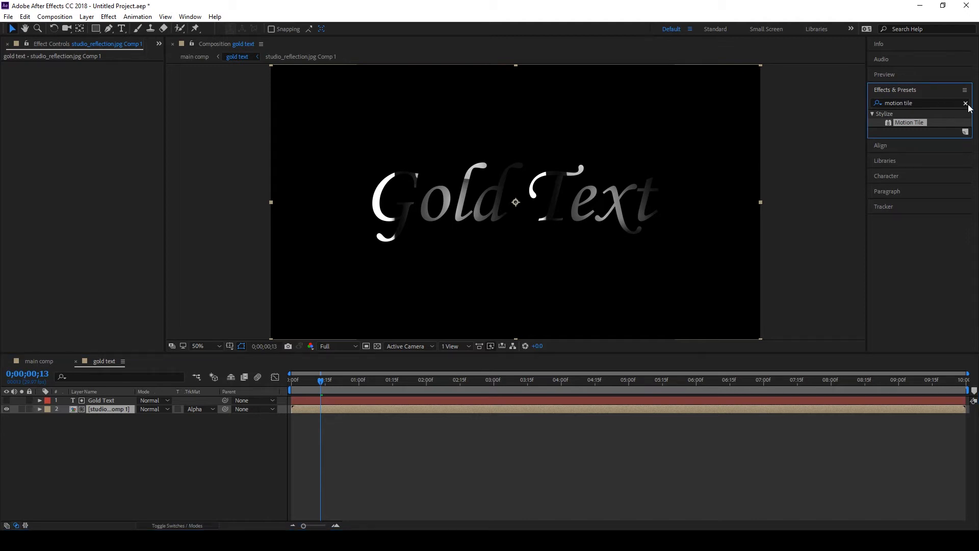
click(966, 104)
click(949, 103)
text(cc blob)
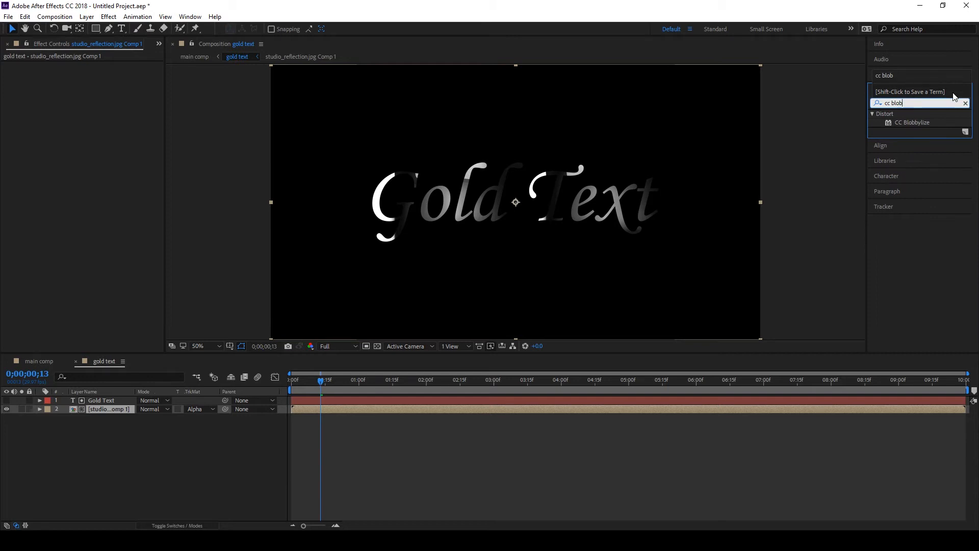
drag(896, 123, 105, 411)
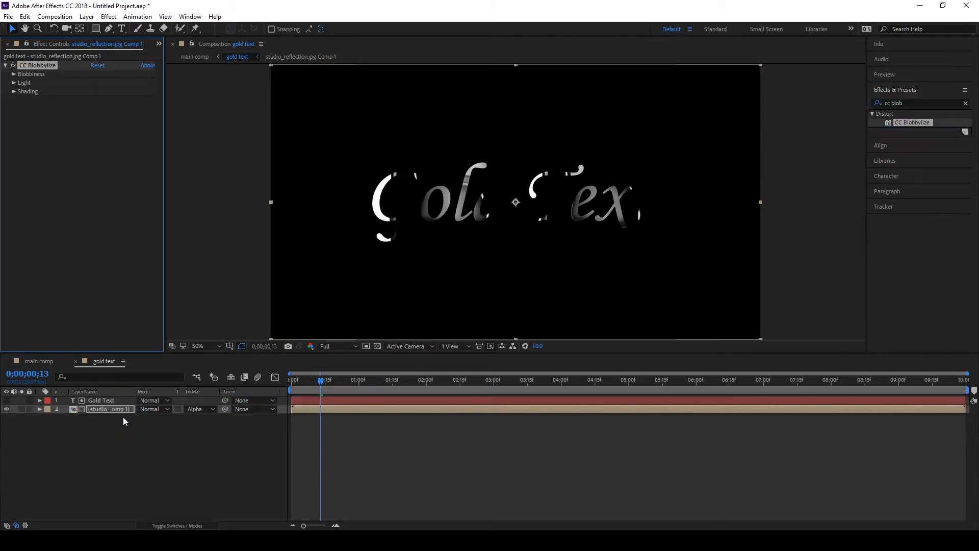
Step: Configure CC Blobbylize with Gold Text as the Blob Layer, Property Alpha, Softness 20 and Cut Away 0
click(12, 73)
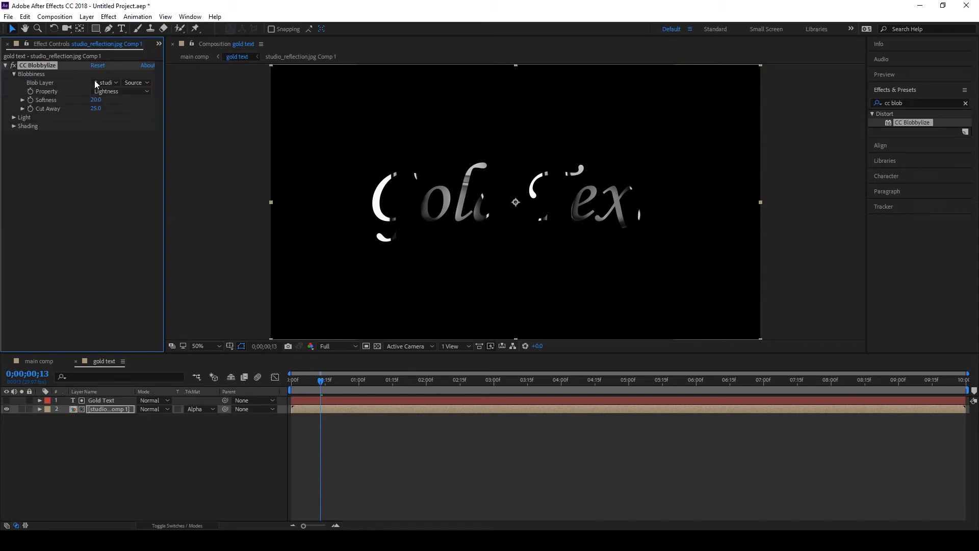
click(112, 83)
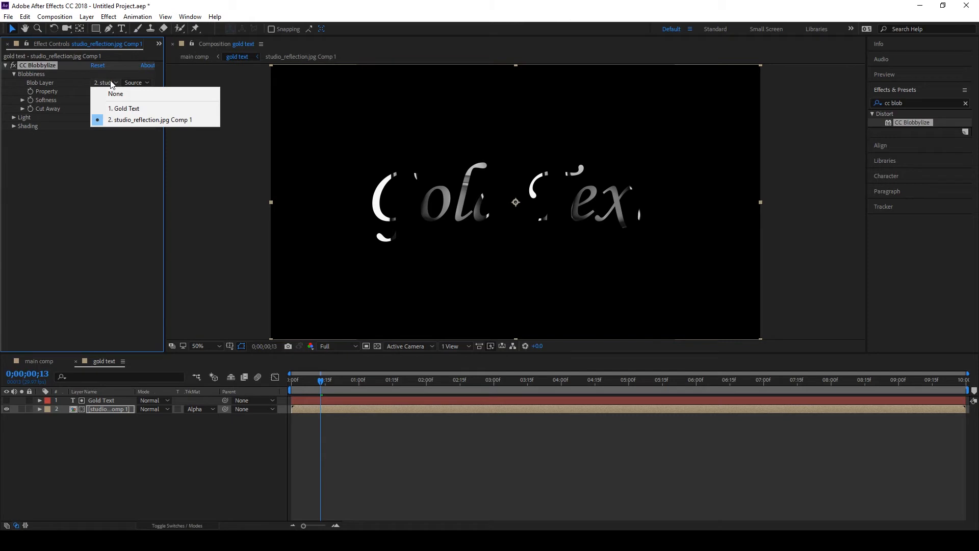
click(129, 109)
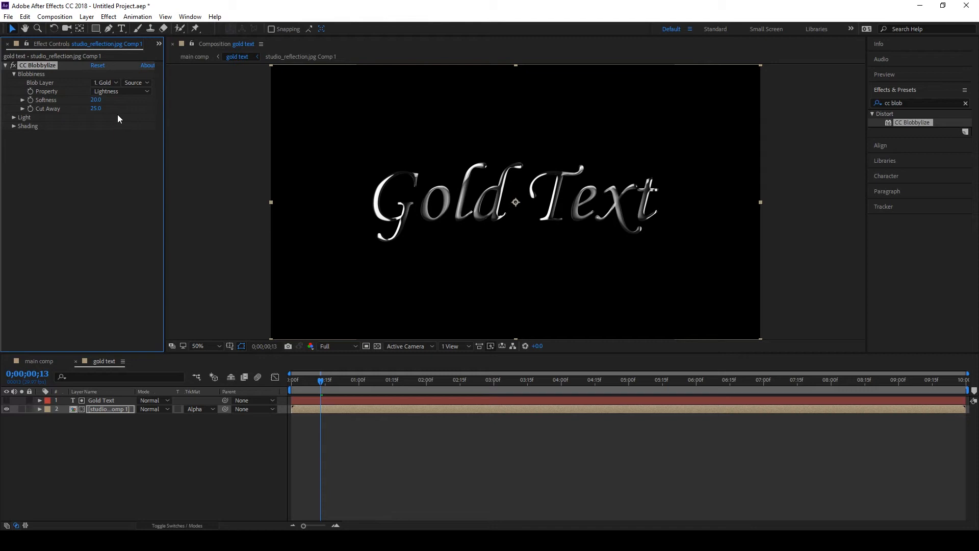
click(96, 100)
text(20)
click(94, 110)
text(0)
click(101, 166)
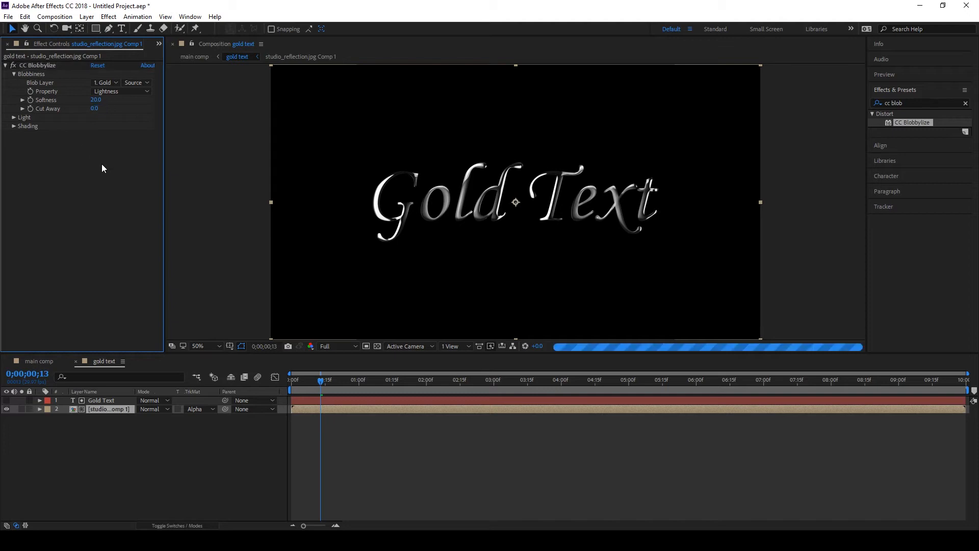
click(145, 93)
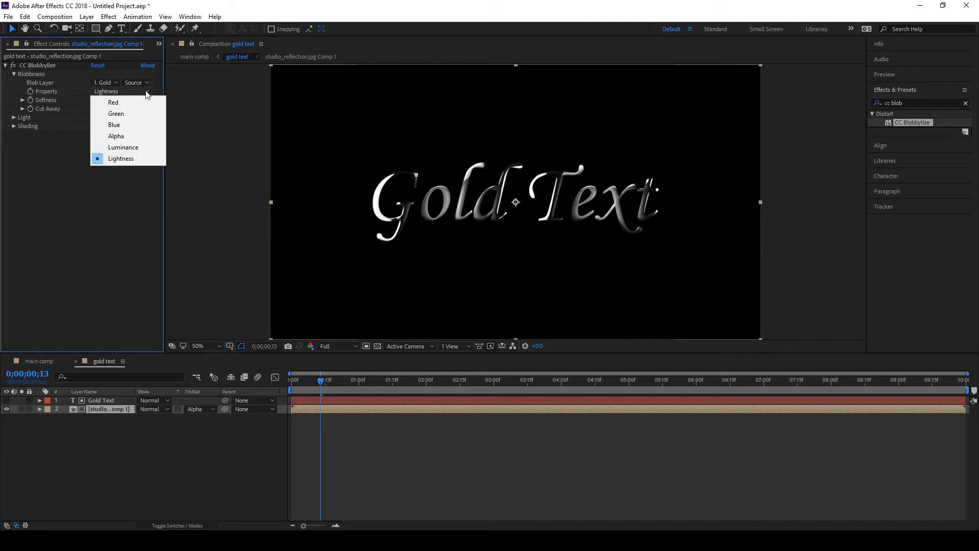
click(131, 136)
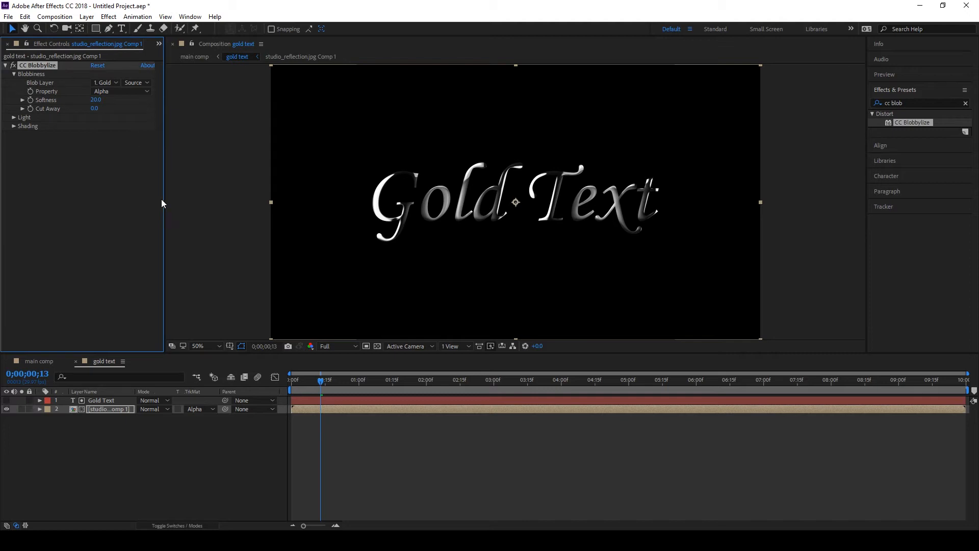
click(6, 67)
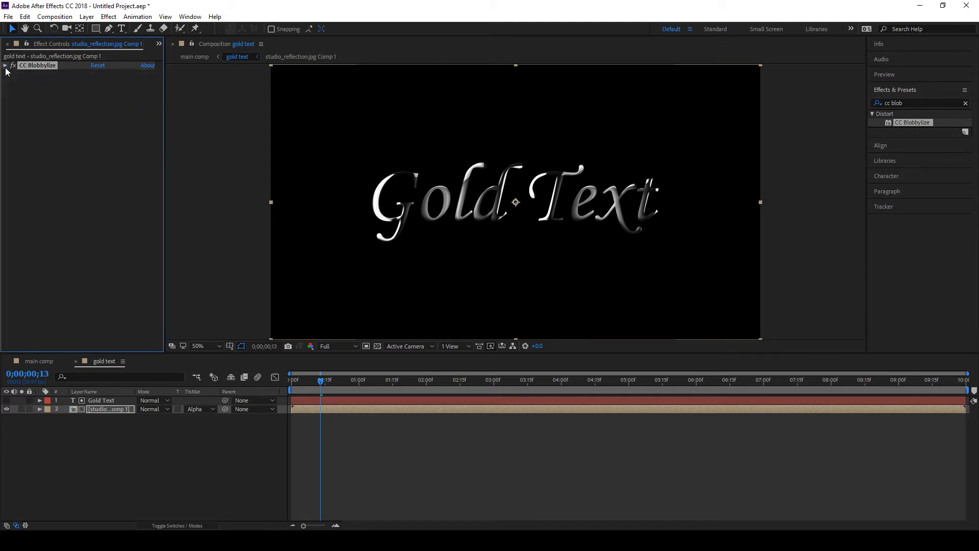
Step: Apply the CC Glass effect to the pre-composed studio reflection layer and place it above CC Blobbylize in the effect order
click(966, 104)
click(917, 101)
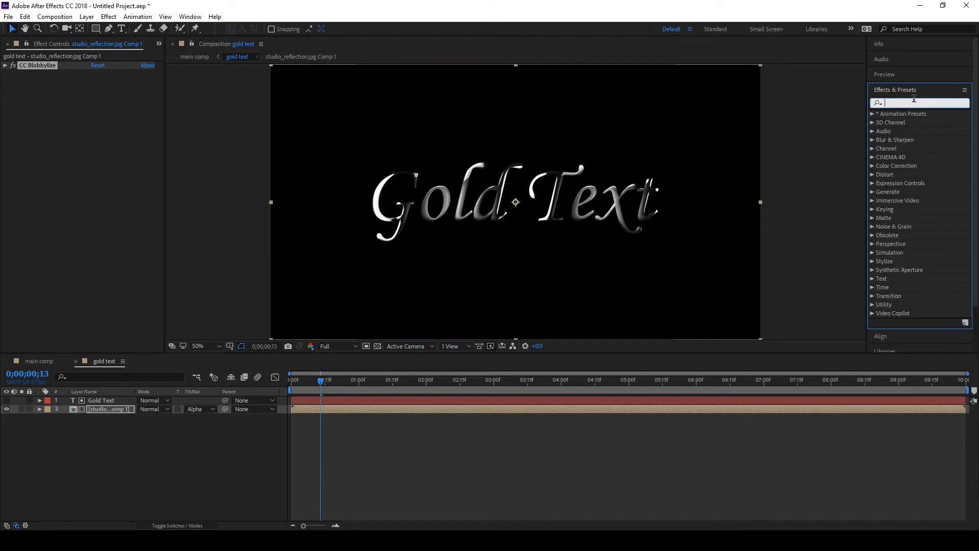
text(cc glass)
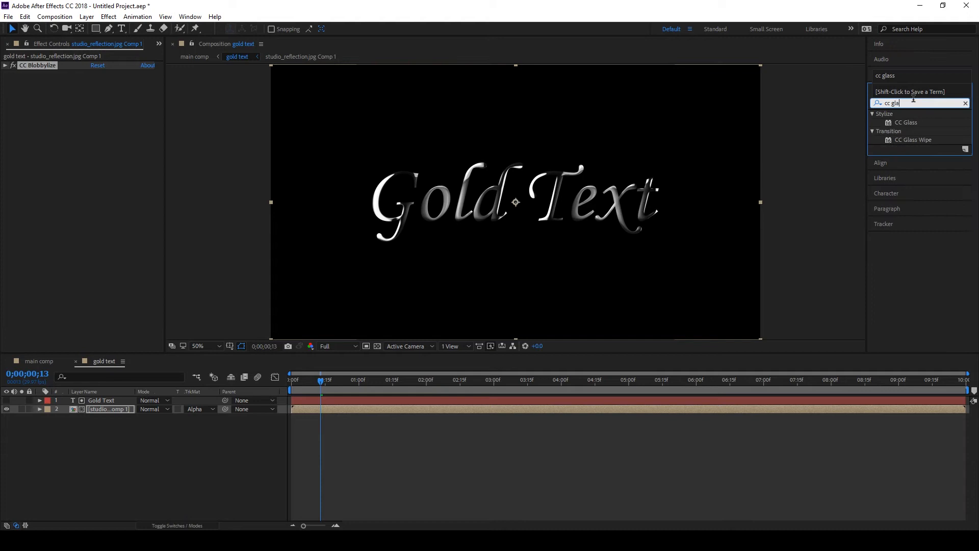
click(890, 124)
mouse_move(890, 124)
mouse_down()
mouse_move(219, 341)
mouse_move(107, 410)
mouse_up()
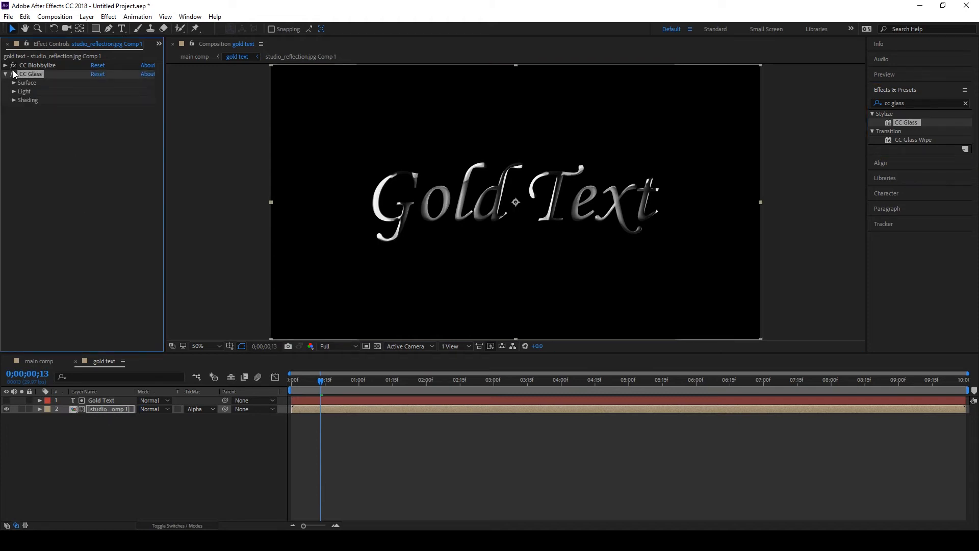
drag(24, 72, 29, 62)
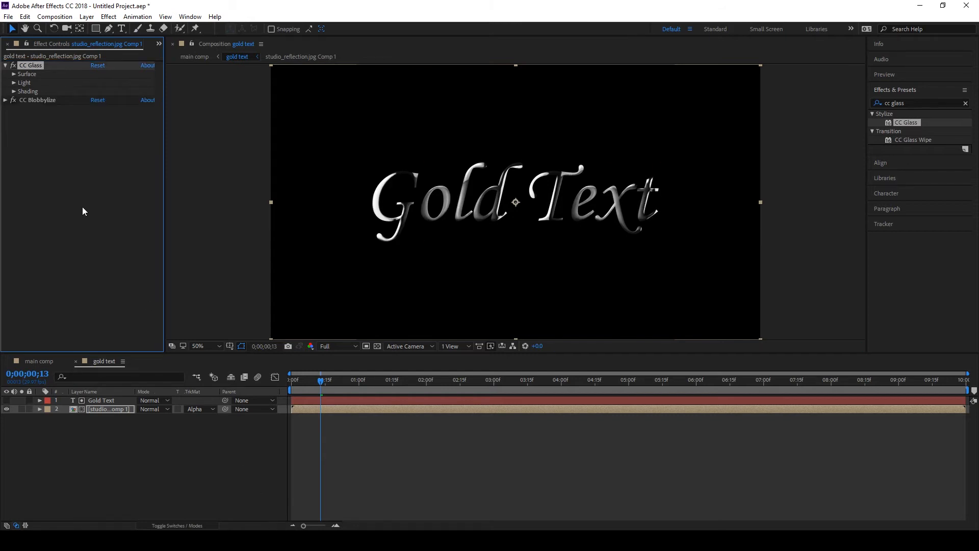
Step: Set the CC Glass surface Bump Map to the Gold Text layer and its Property to Red
click(14, 74)
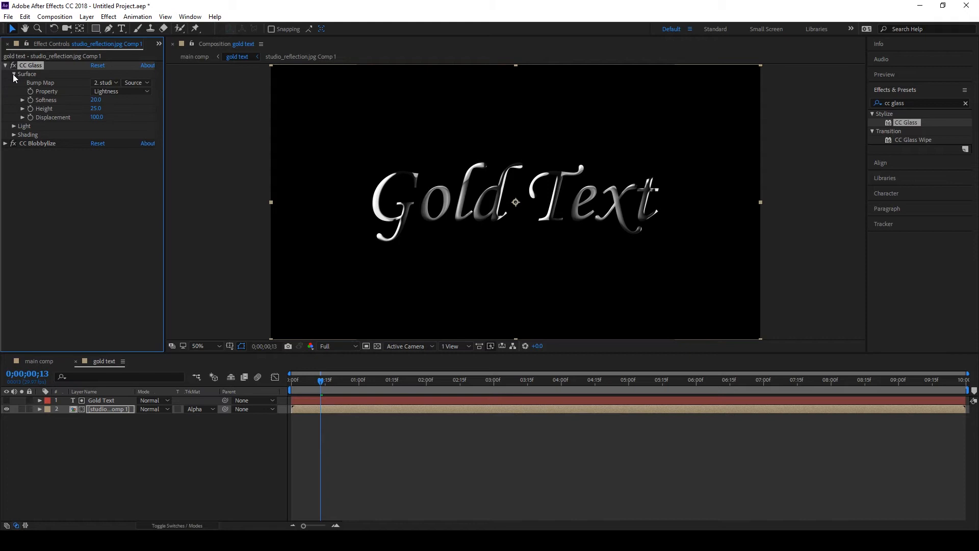
click(106, 83)
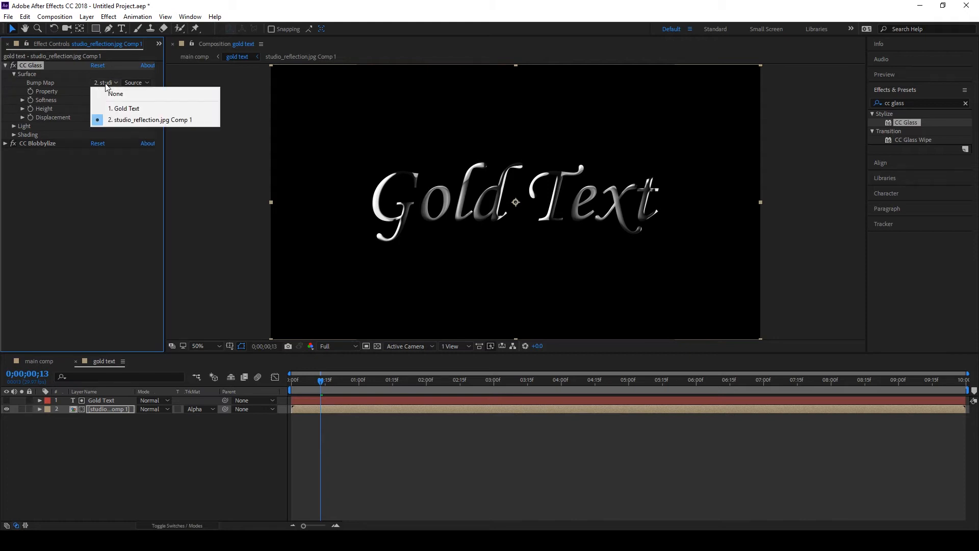
click(124, 108)
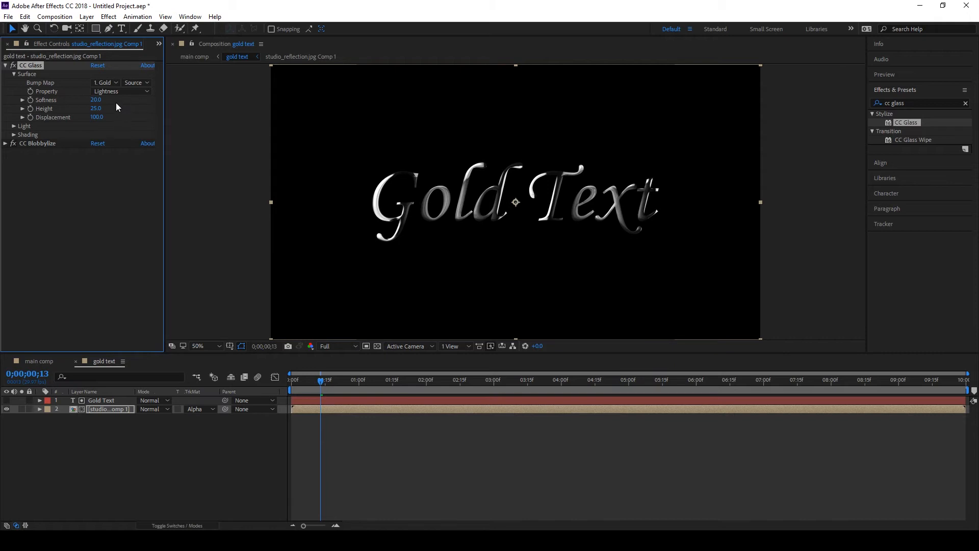
click(117, 91)
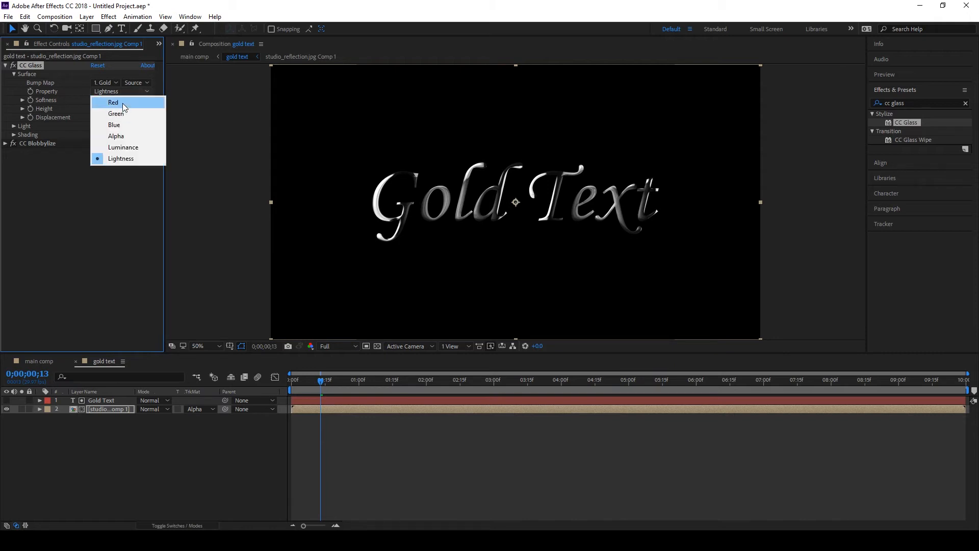
click(122, 103)
Step: Set the CC Glass surface Softness to 40, Height to 50 and Displacement to -400
click(97, 101)
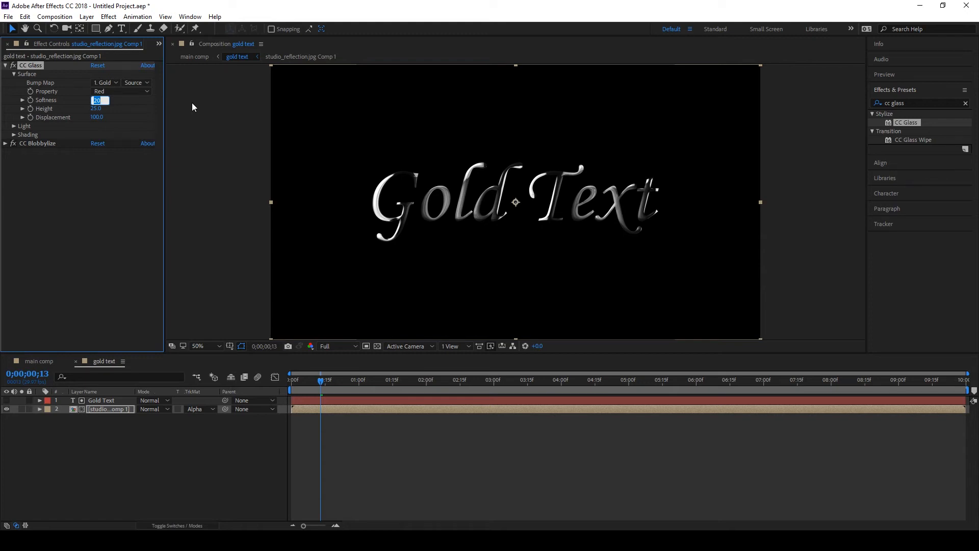
text(40)
key(Tab)
text(50)
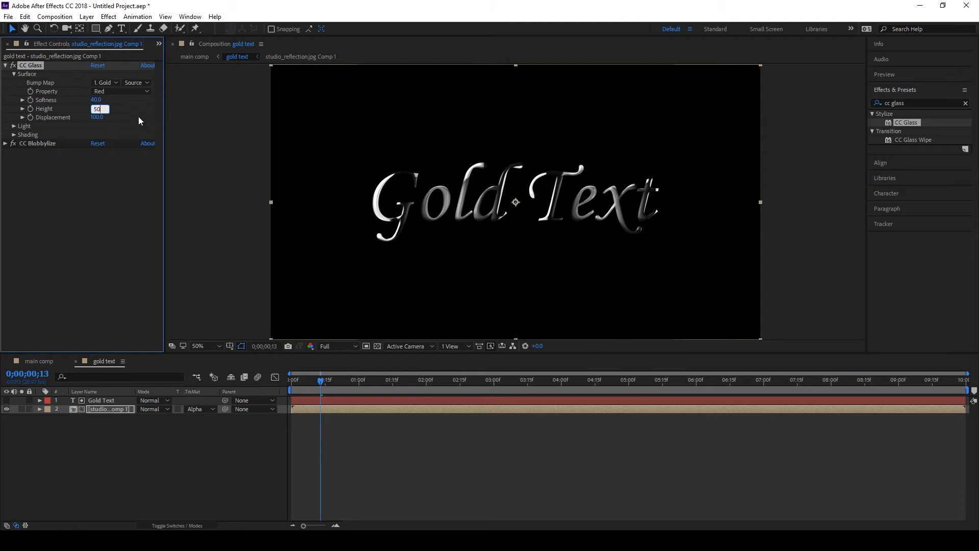
key(Tab)
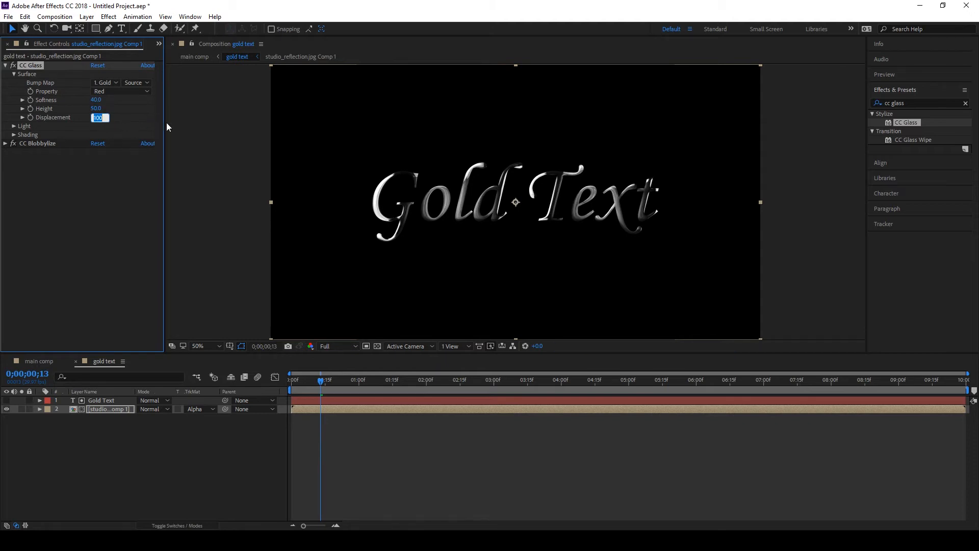
text(-400)
click(192, 161)
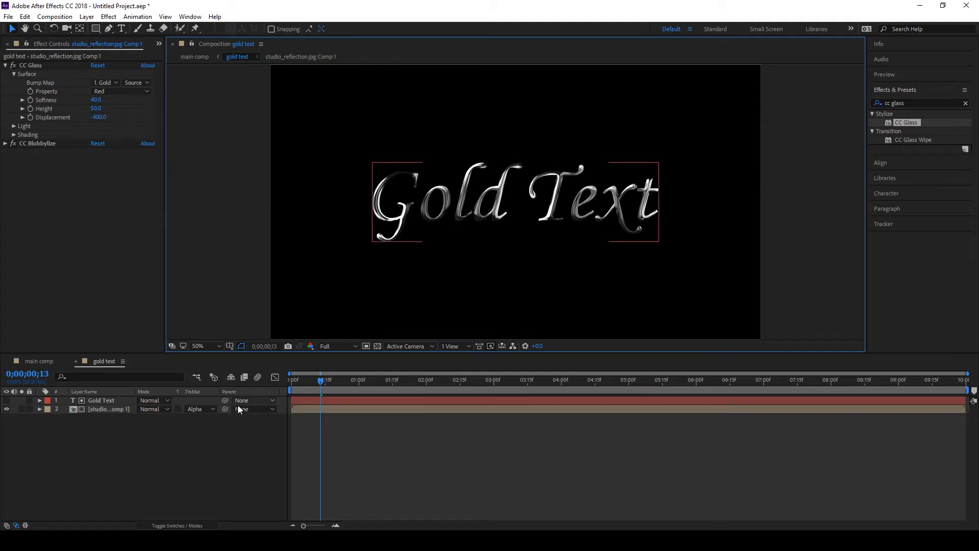
Step: Set the CC Glass Light Intensity to 120 and collapse the effect's settings
click(14, 126)
click(100, 143)
text(120)
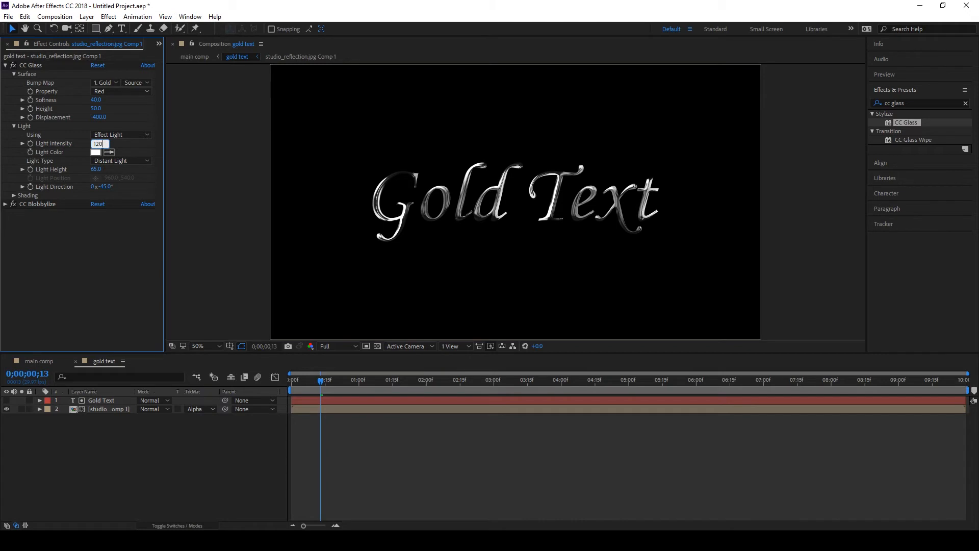
click(206, 166)
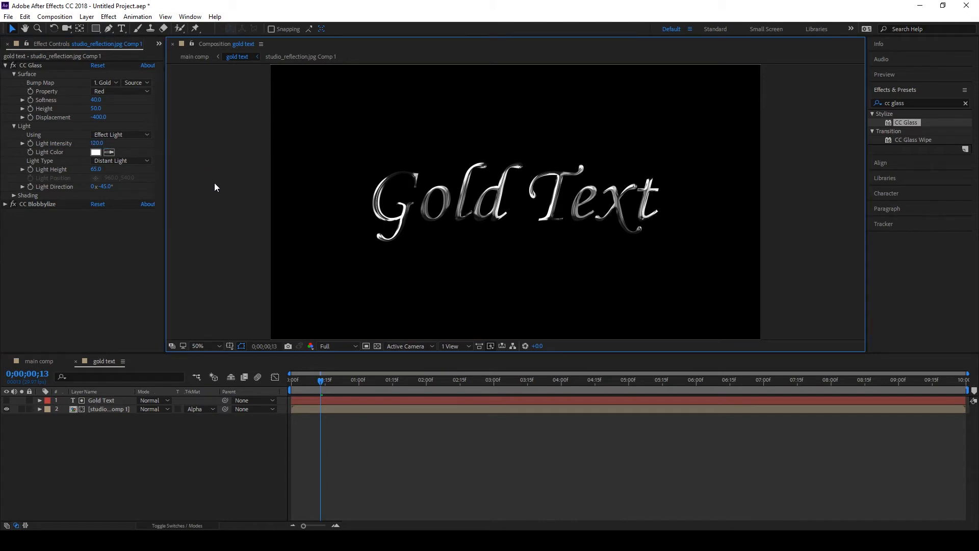
click(6, 66)
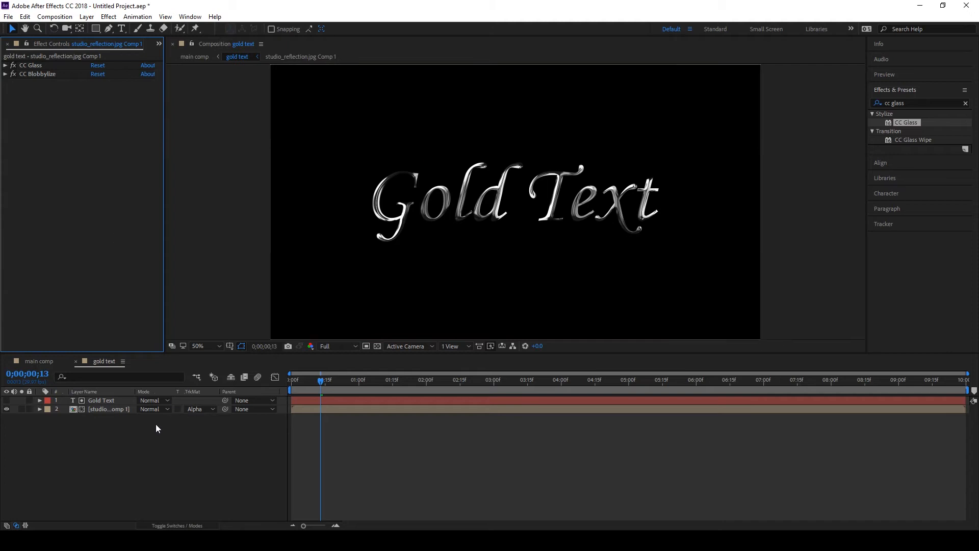
Step: Add a new adjustment layer at the top of the gold text composition
right_click(90, 453)
mouse_move(201, 341)
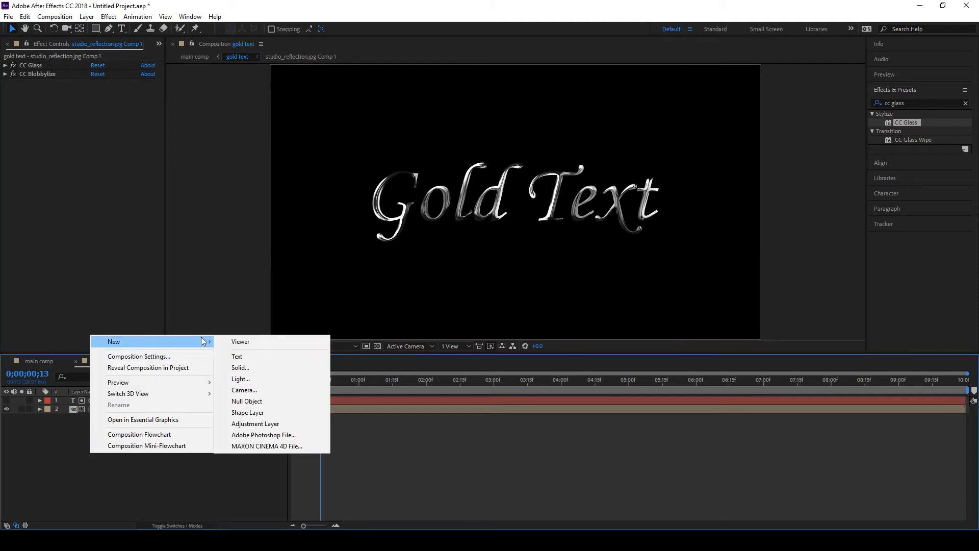
click(258, 424)
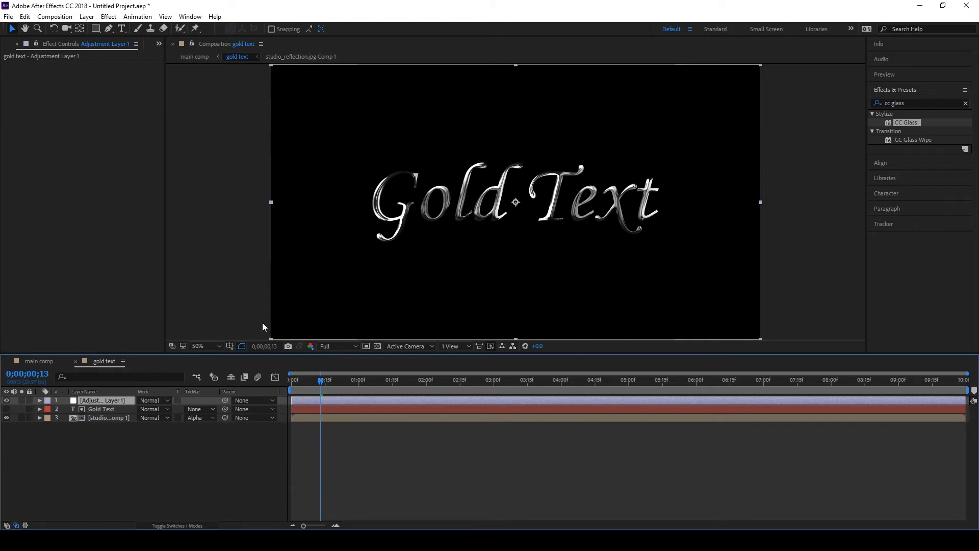
click(226, 307)
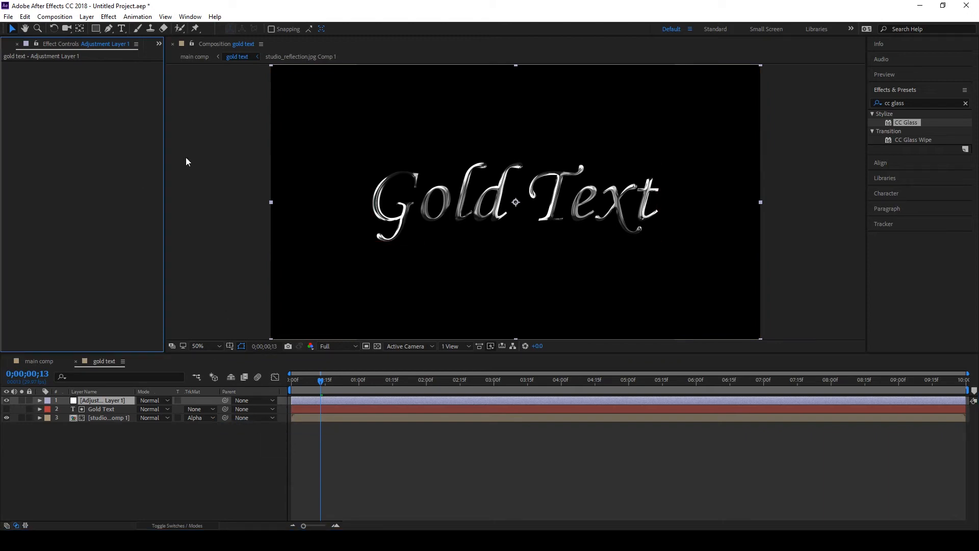
Step: Apply the Curves color correction to the adjustment layer and raise the midtones of its RGB curve
click(109, 17)
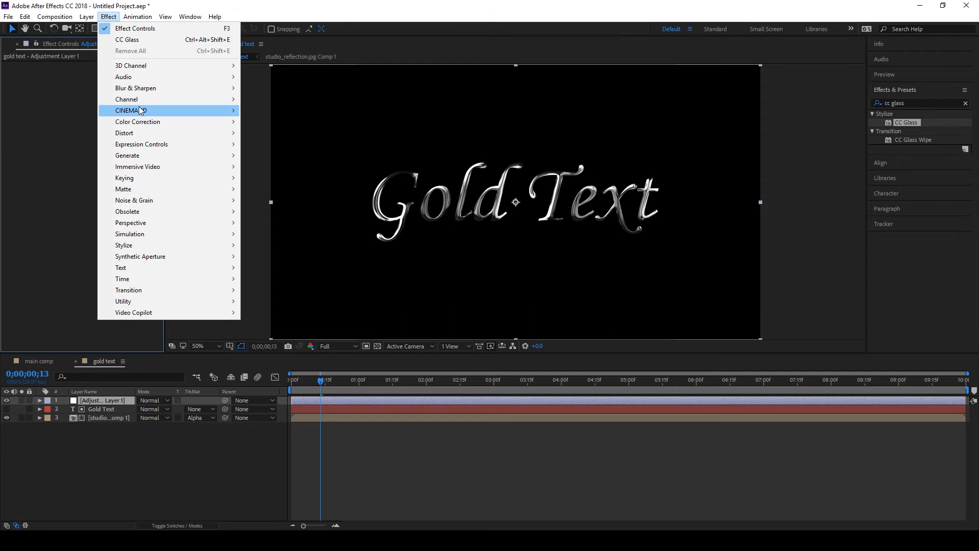
mouse_move(143, 123)
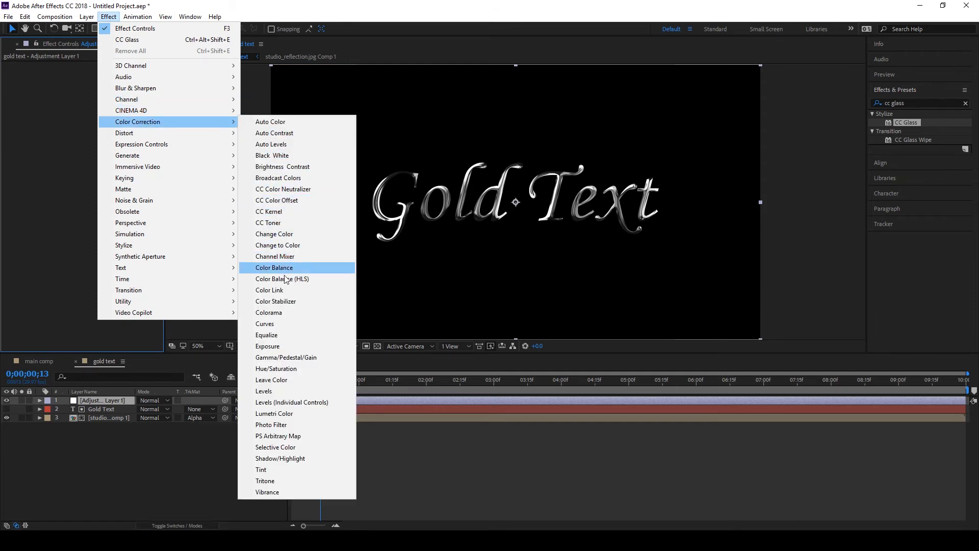
click(285, 323)
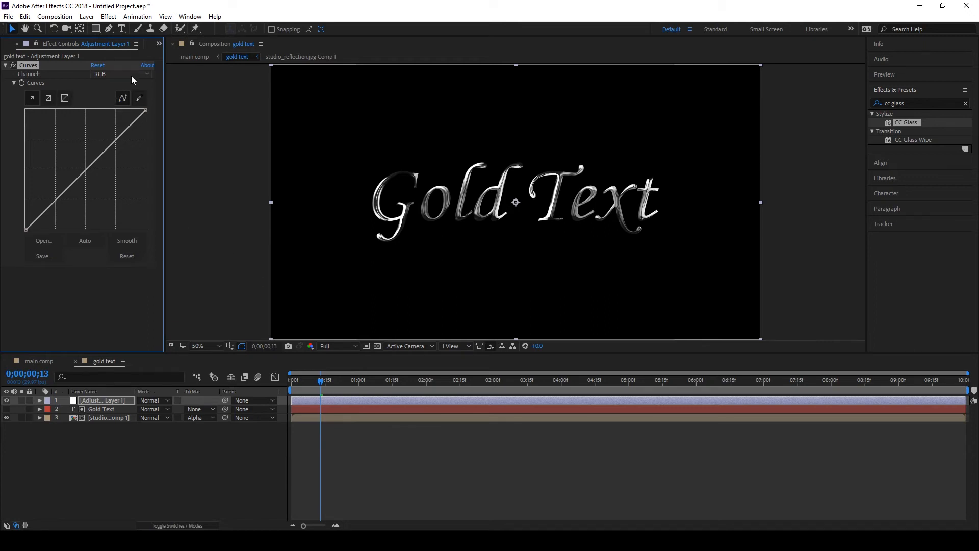
drag(85, 168, 72, 158)
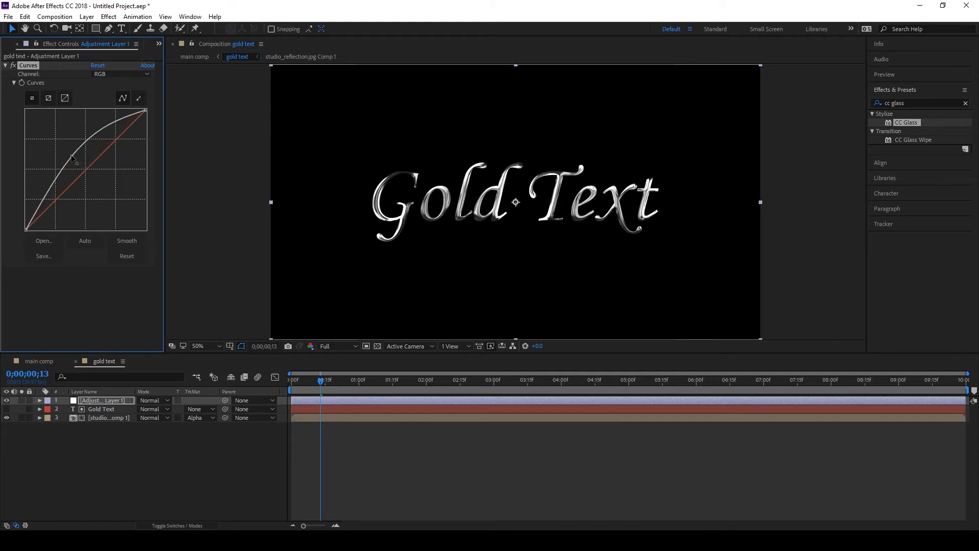
Step: Raise the midtones of the Red curve strongly and of the Green curve moderately to warm the text
click(121, 76)
click(114, 92)
drag(87, 167, 56, 147)
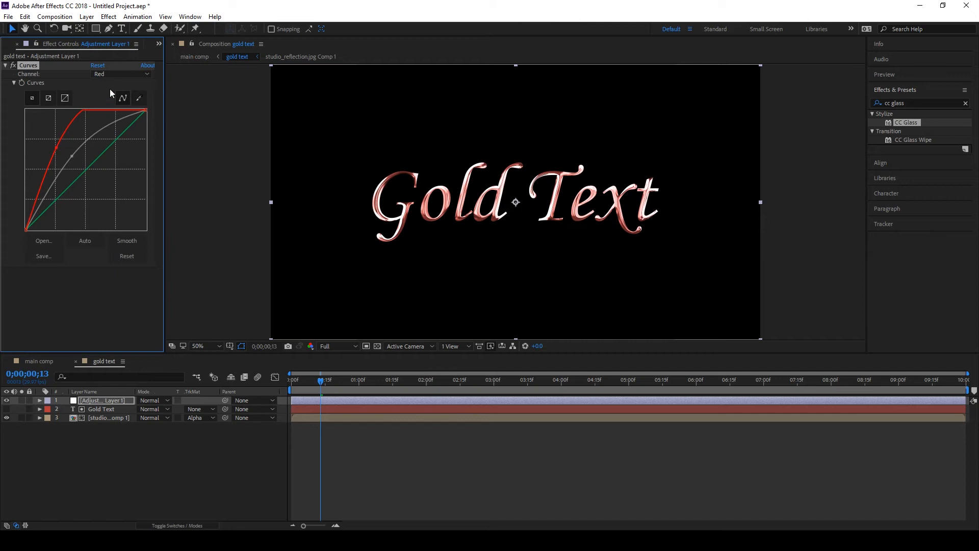
click(118, 74)
click(116, 109)
drag(85, 171, 69, 160)
Step: Lower the midtones of the Blue curve to tint the text gold
click(115, 76)
click(115, 115)
drag(83, 175, 102, 197)
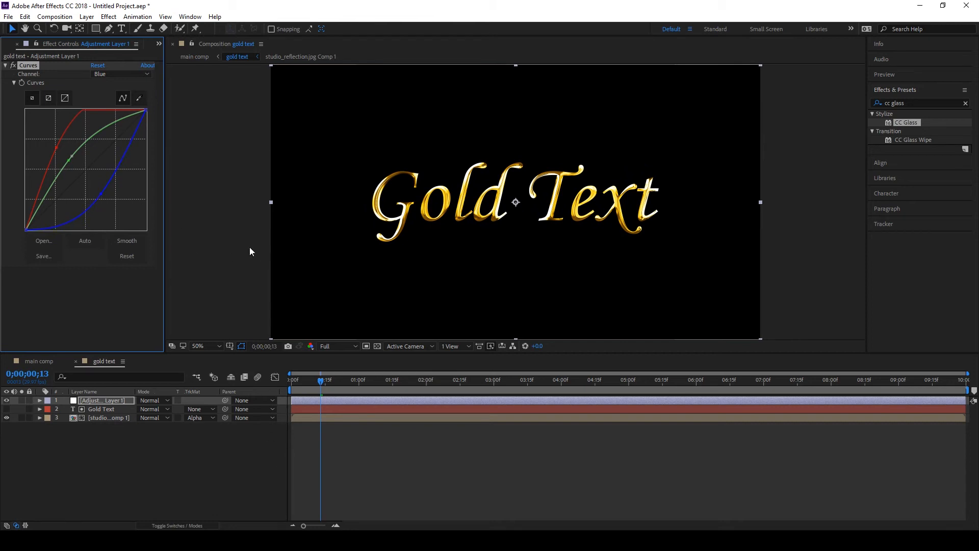
Step: Fine-tune the gold tone by lowering the midtone points of the Red and Green curves slightly
drag(56, 146, 58, 158)
drag(72, 158, 74, 164)
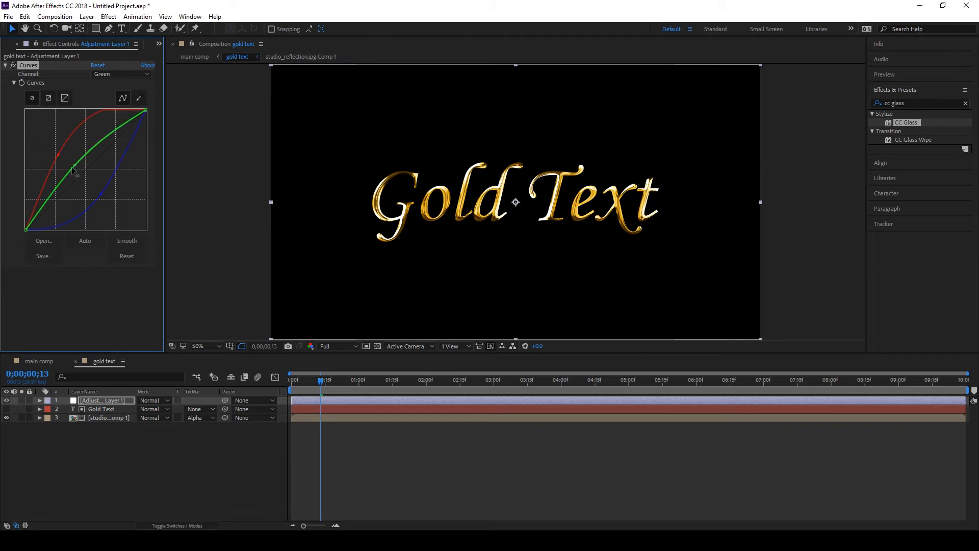
drag(58, 155, 58, 156)
Step: In the main comp, hide the gold text layer and show the stroke layer
click(35, 362)
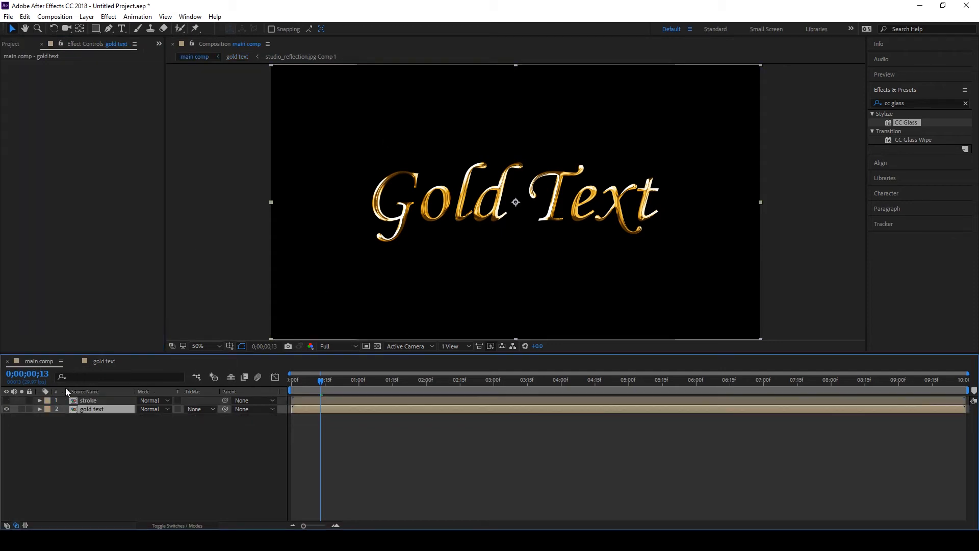
click(6, 409)
click(7, 401)
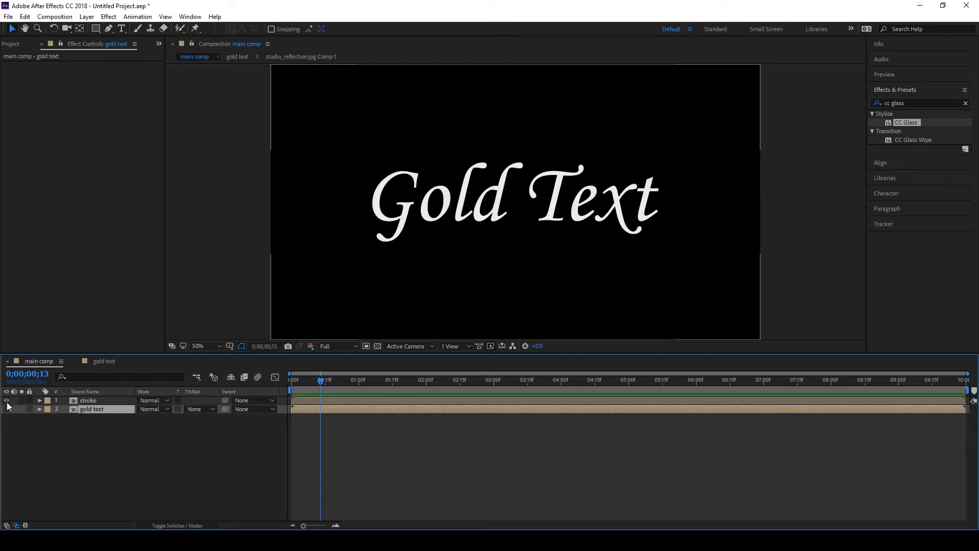
Step: Apply the Vegas effect to the stroke layer
click(86, 400)
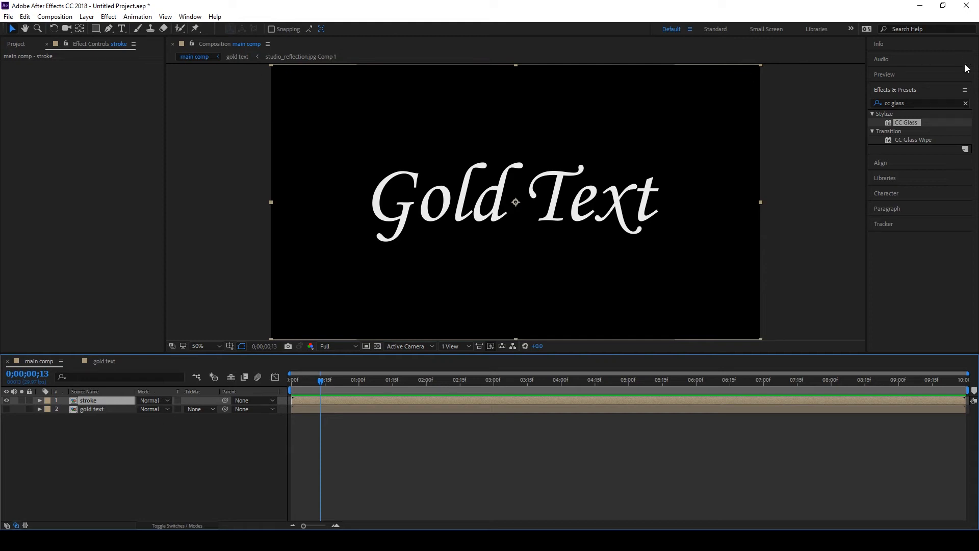
click(966, 103)
click(940, 103)
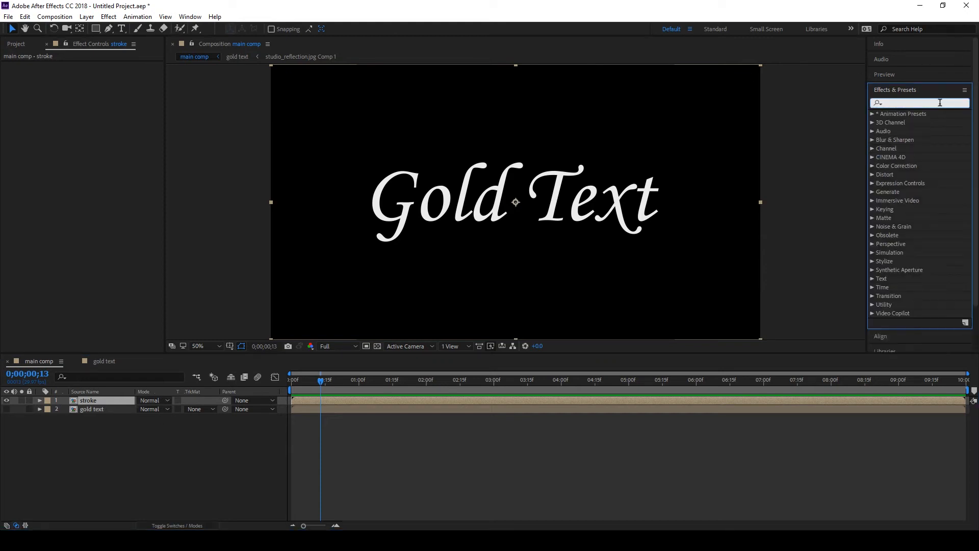
text(vega)
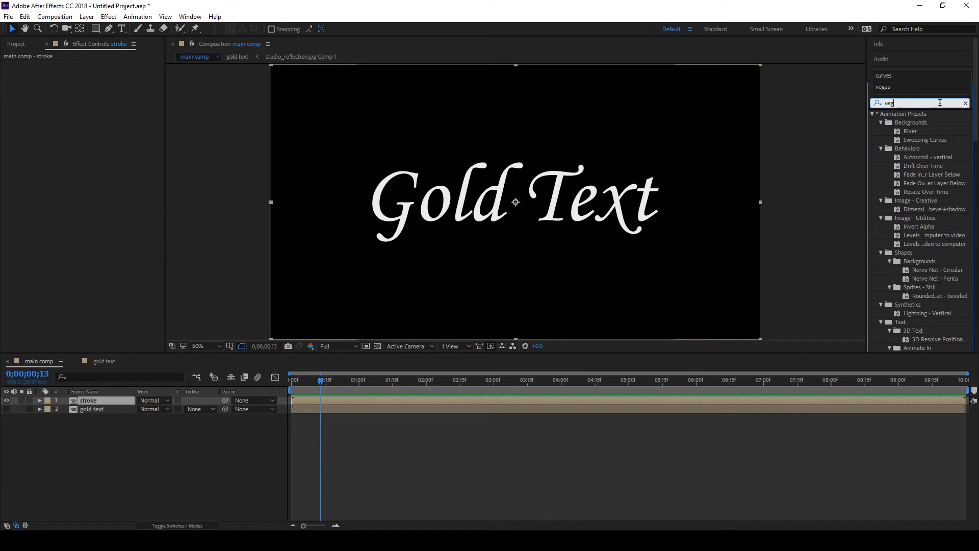
mouse_move(899, 127)
mouse_down()
mouse_move(684, 191)
mouse_move(387, 357)
mouse_move(93, 399)
mouse_up()
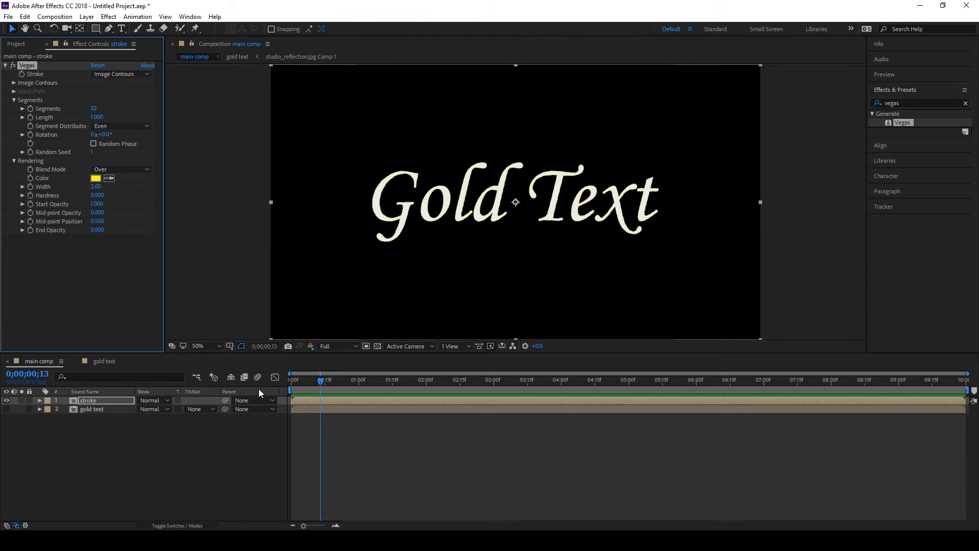
Step: Set the Vegas stroke Color to white and its Blend Mode to Transparent
click(96, 179)
click(606, 166)
click(601, 160)
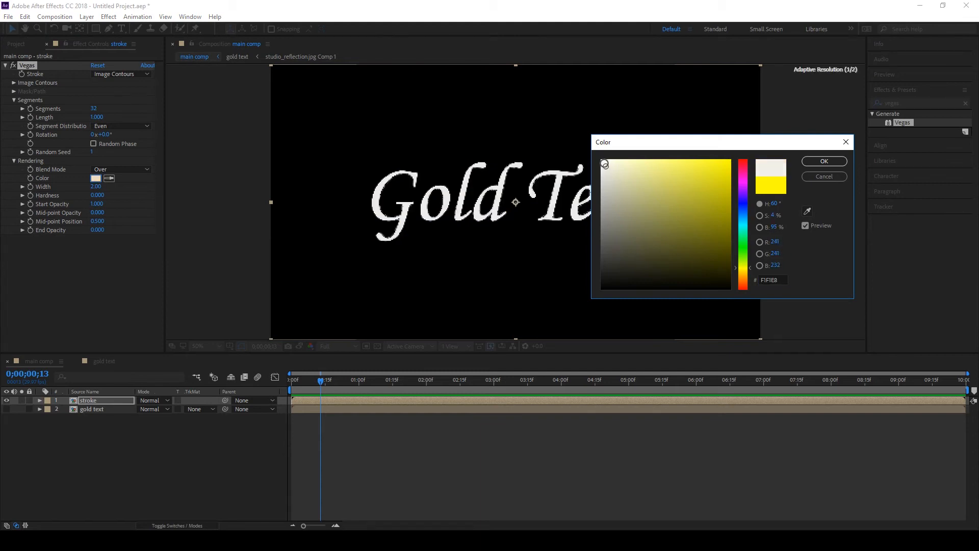
click(825, 161)
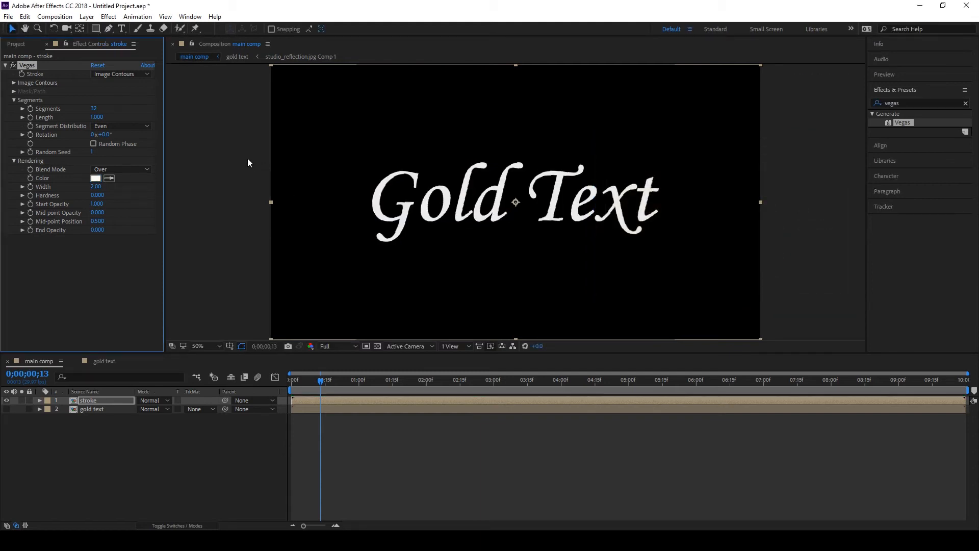
click(138, 172)
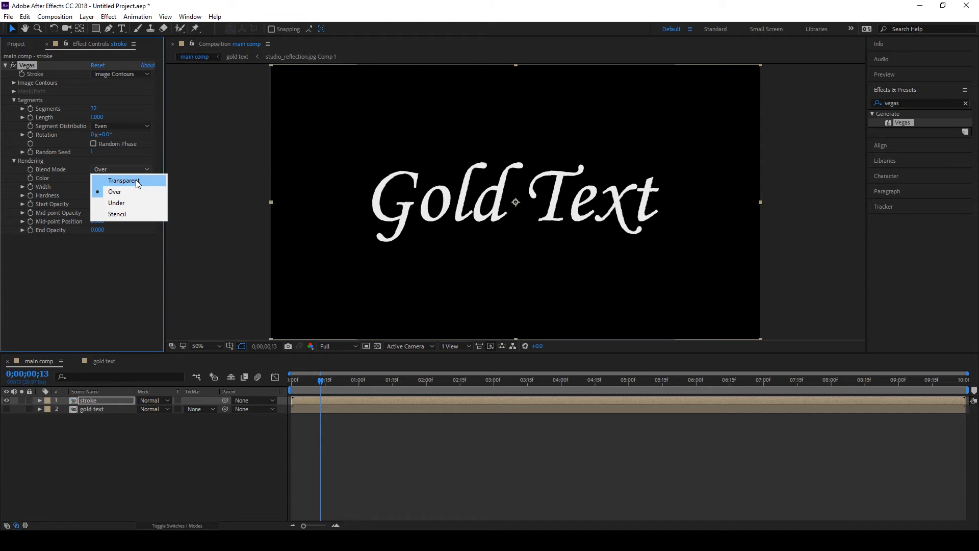
click(124, 181)
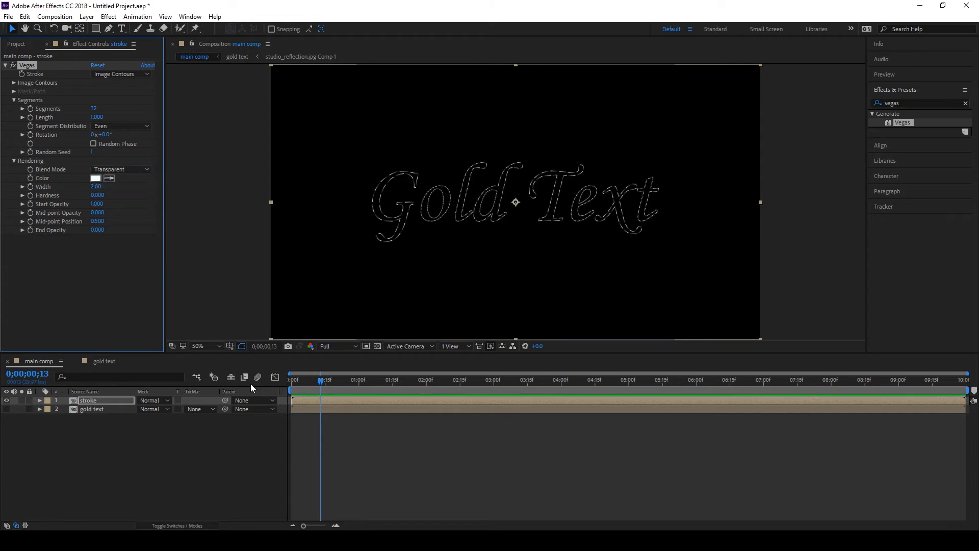
Step: Set the Vegas stroke Width to 1.50 and the number of Segments to 2
click(95, 187)
text(.50)
click(217, 222)
click(97, 203)
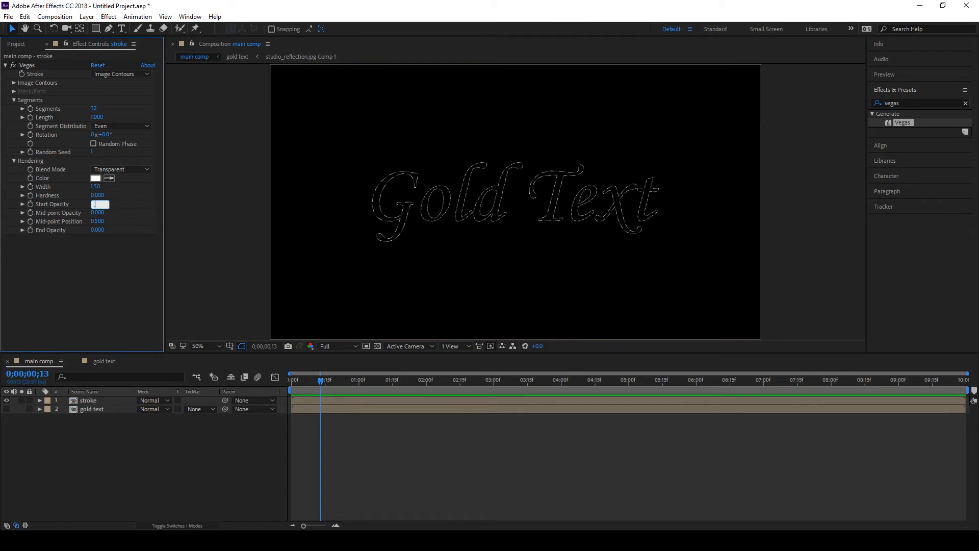
text(.800)
click(219, 190)
click(97, 109)
text(2)
click(210, 142)
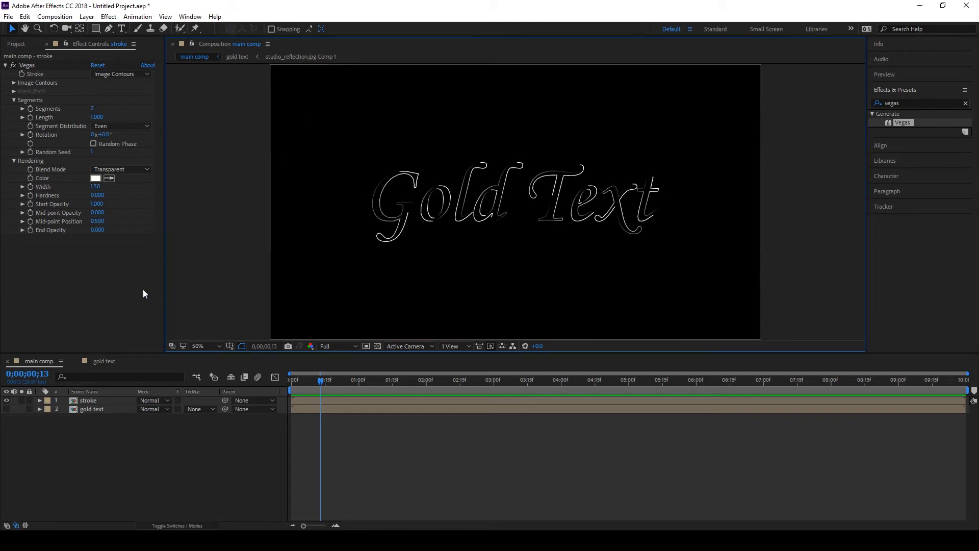
Step: Set the Vegas Hardness to 0.800, Start Opacity to 0 and Mid-point Opacity to 0.535
click(99, 204)
text(0)
click(228, 247)
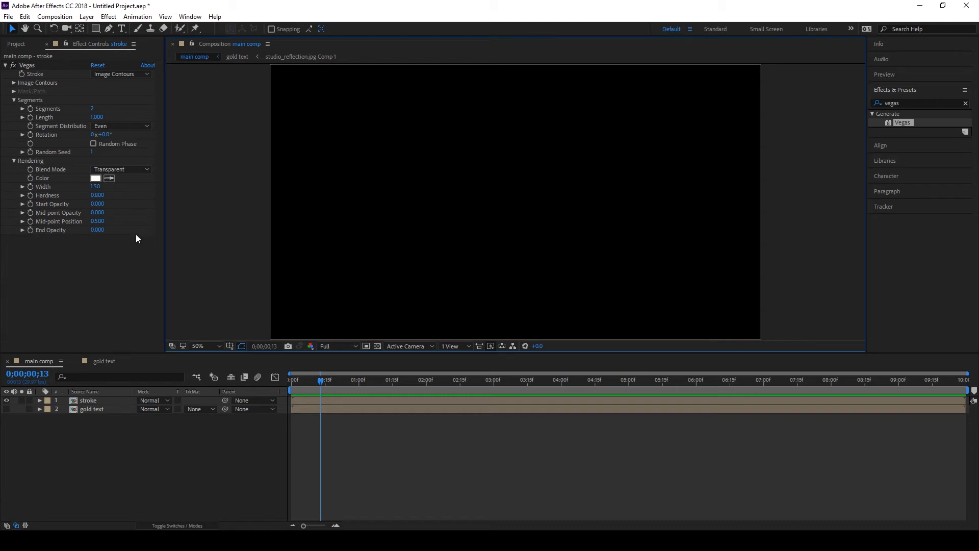
click(108, 217)
text(.535)
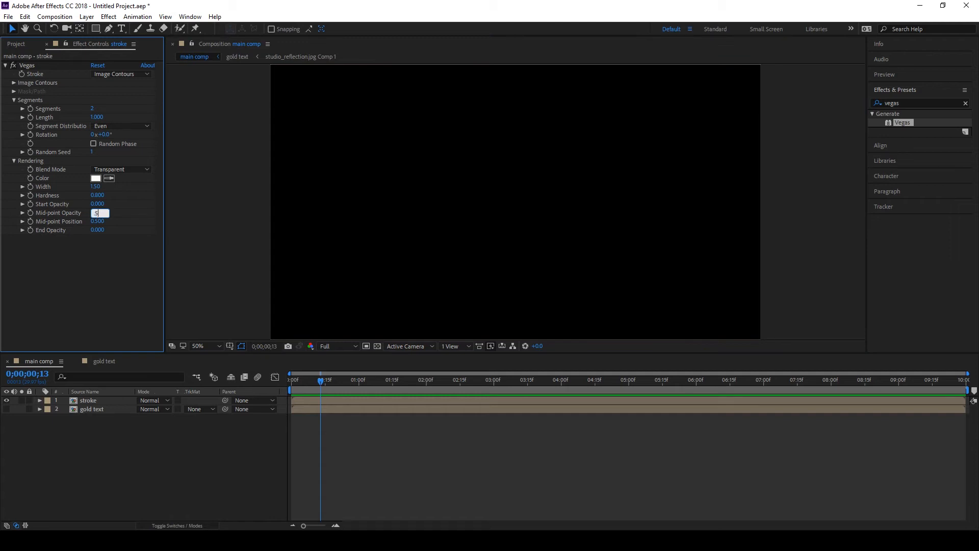
click(204, 175)
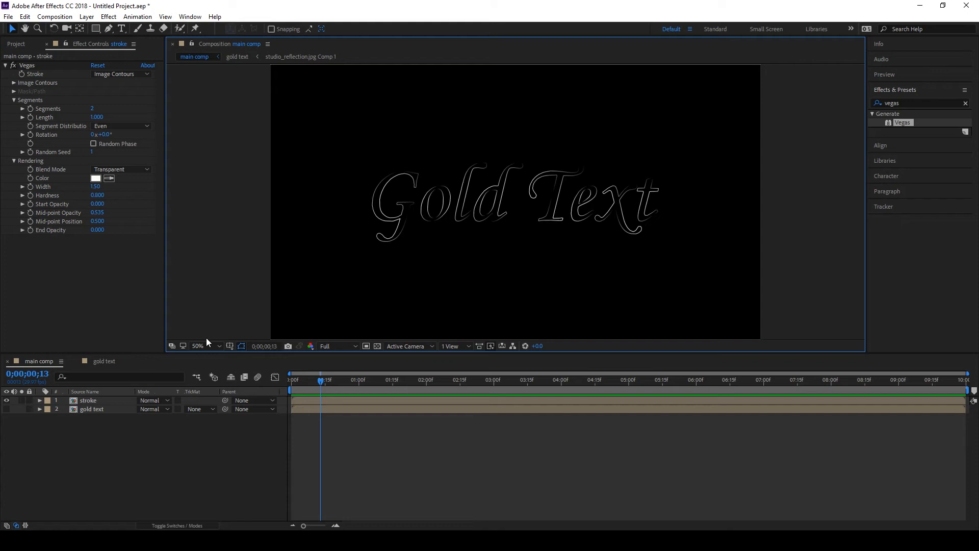
Step: Apply the Glow effect to the stroke layer and set its Glow Radius to 80
click(965, 103)
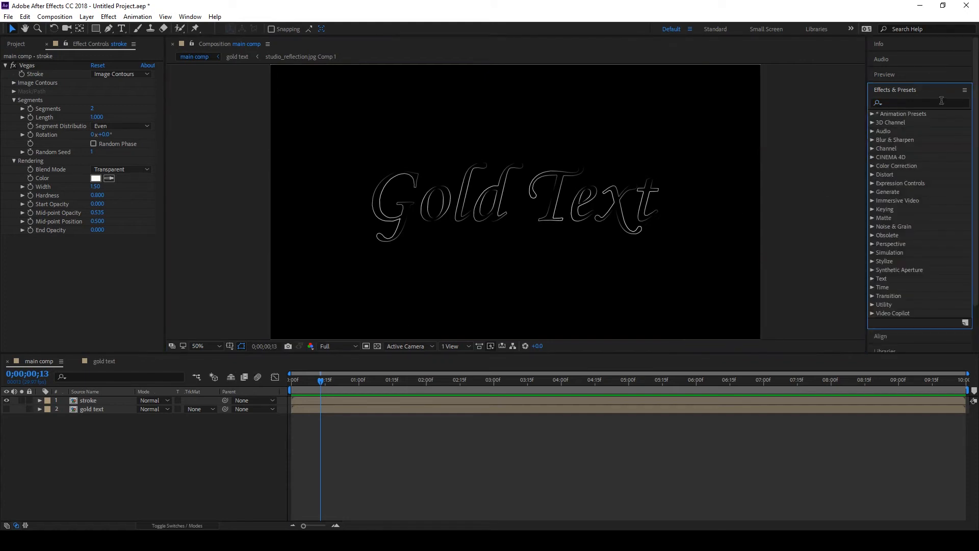
click(927, 103)
text(glow)
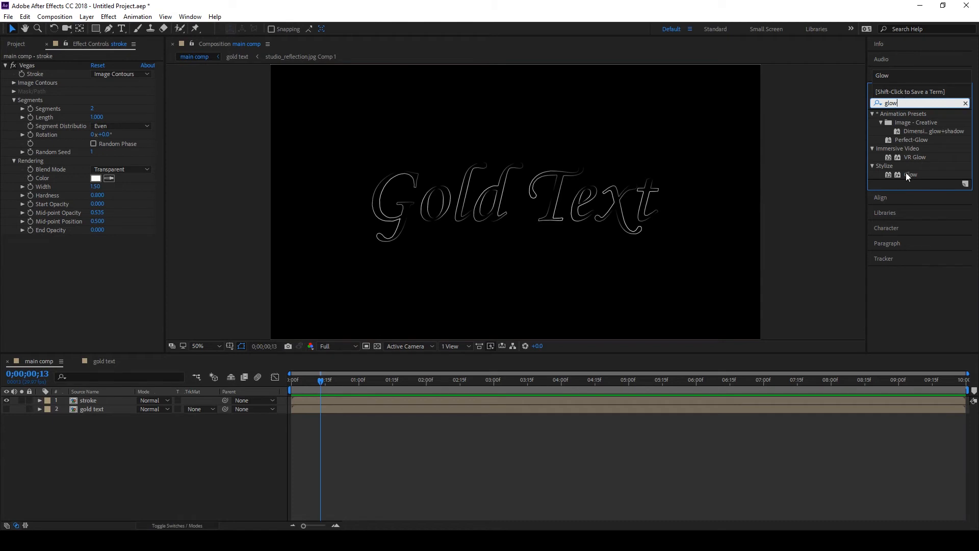
mouse_move(892, 173)
mouse_down()
mouse_move(562, 313)
mouse_move(260, 479)
mouse_move(100, 446)
mouse_move(99, 402)
mouse_up()
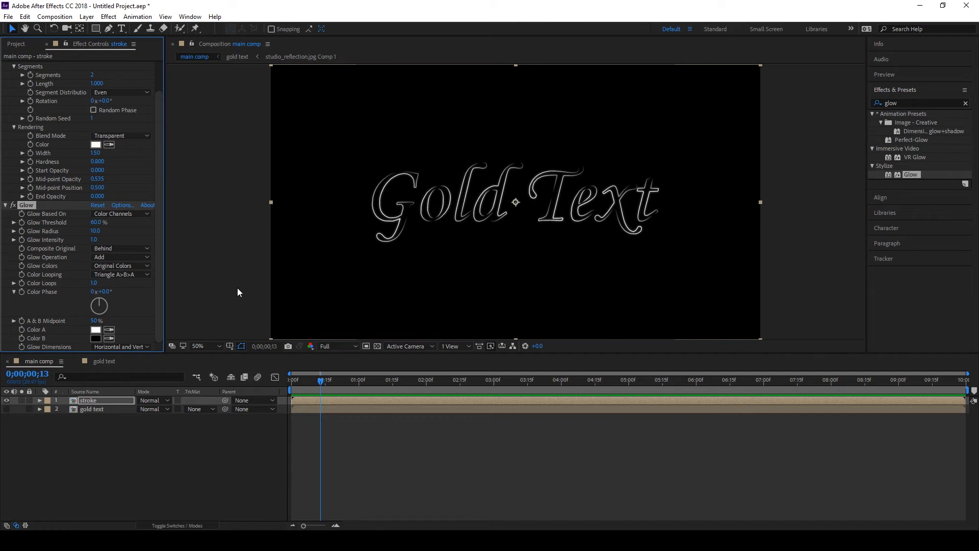
click(95, 231)
text(80)
click(217, 247)
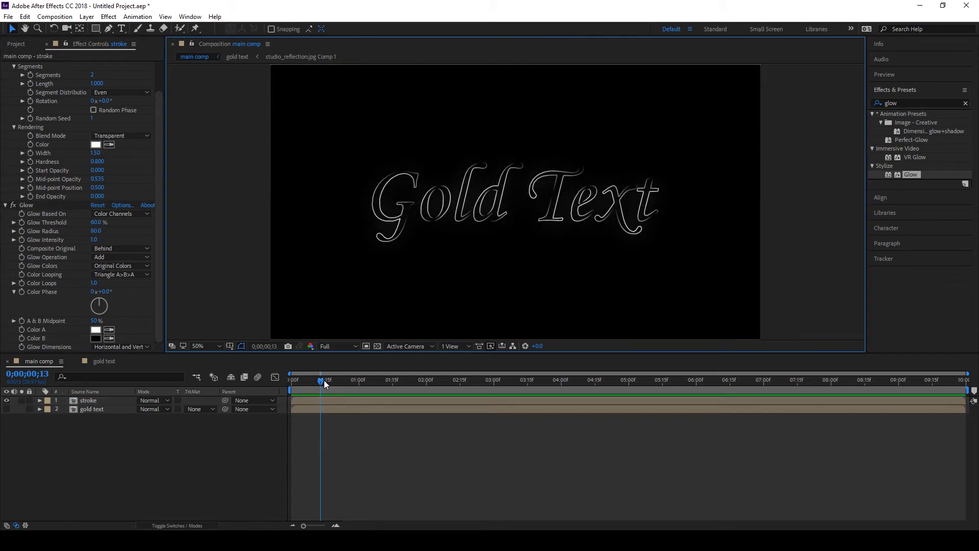
Step: Animate the stroke layer's Vegas Length with keyframes from 0 at 0;00;00;11 to 1 at 0;00;01;11
drag(320, 381, 315, 382)
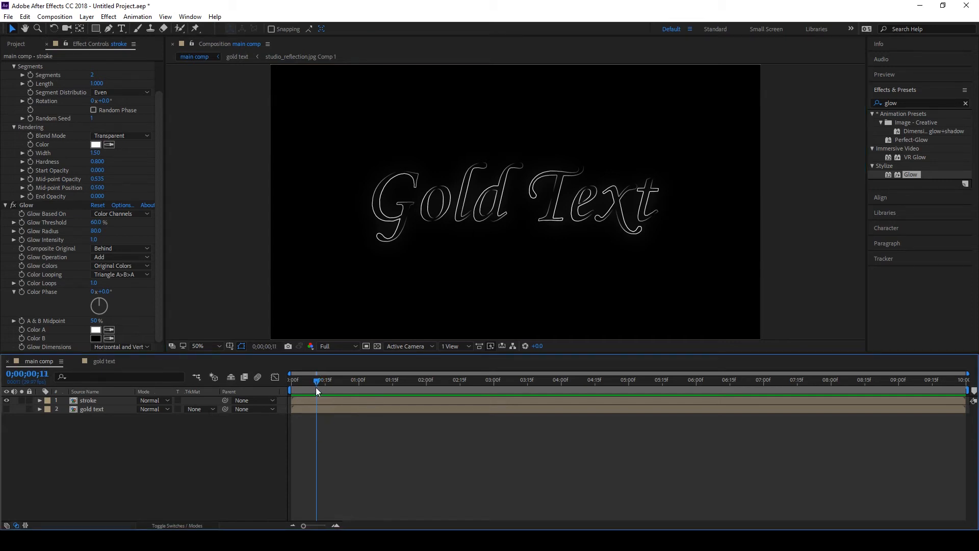
click(28, 84)
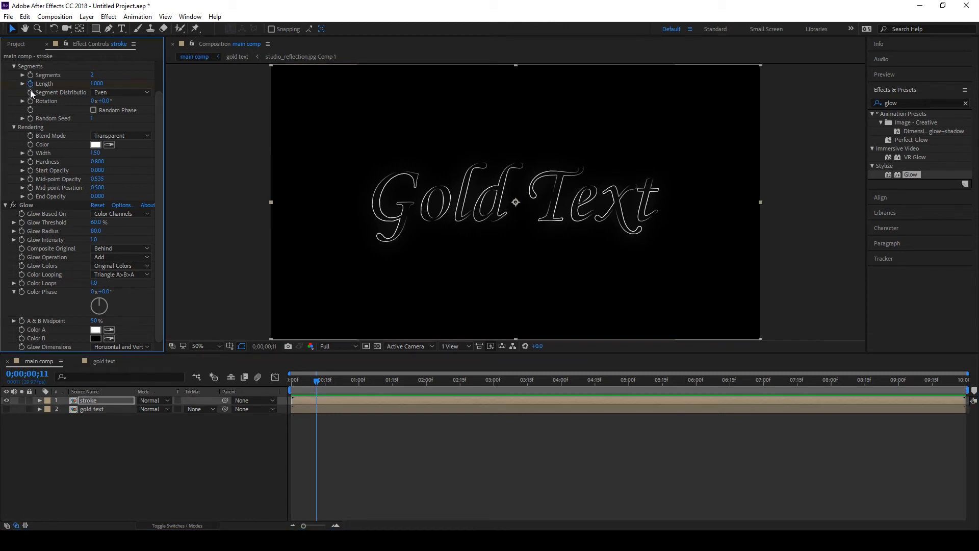
click(96, 83)
text(0)
click(214, 123)
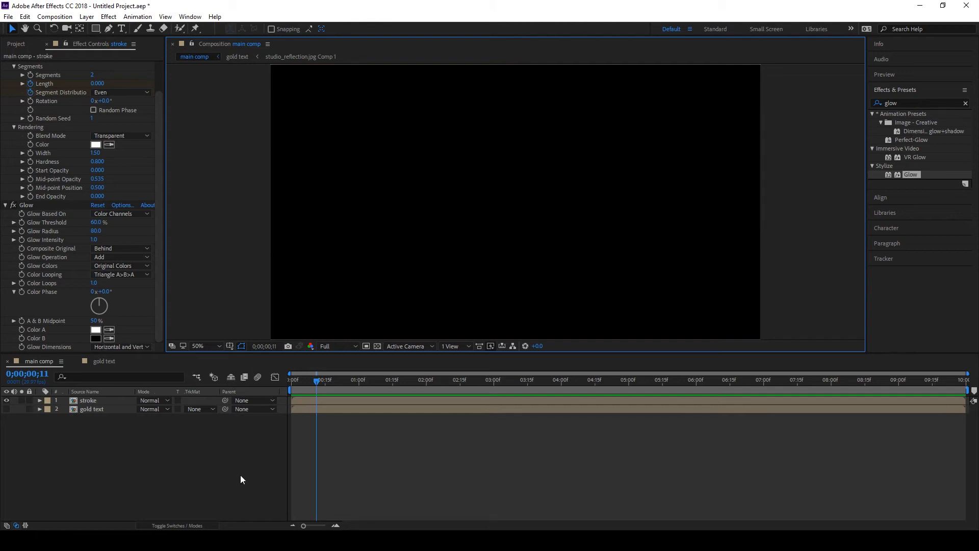
click(93, 400)
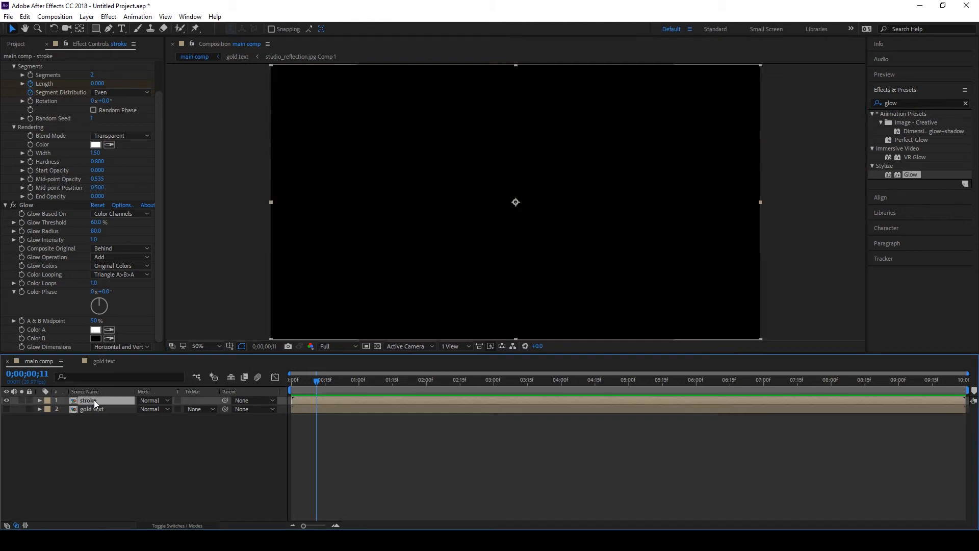
key(u)
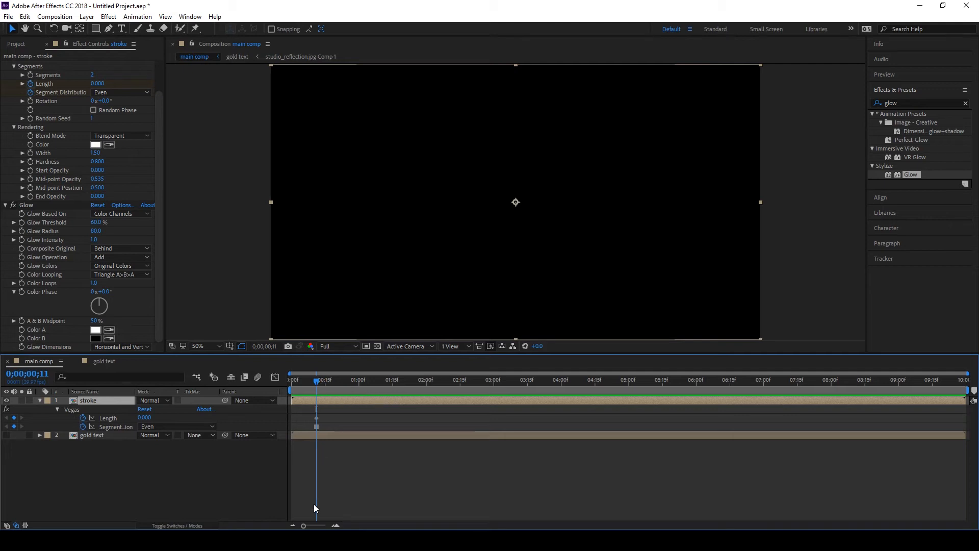
drag(319, 381, 387, 392)
drag(98, 88, 175, 92)
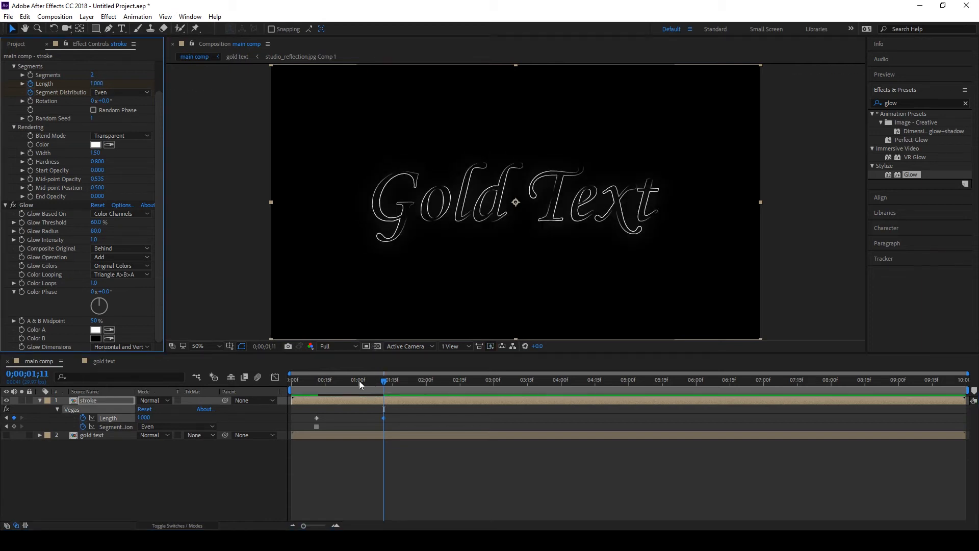
Step: Go to 0;00;03;10 and set the stroke layer's Vegas Rotation to 140° without keyframing it
drag(383, 381, 511, 412)
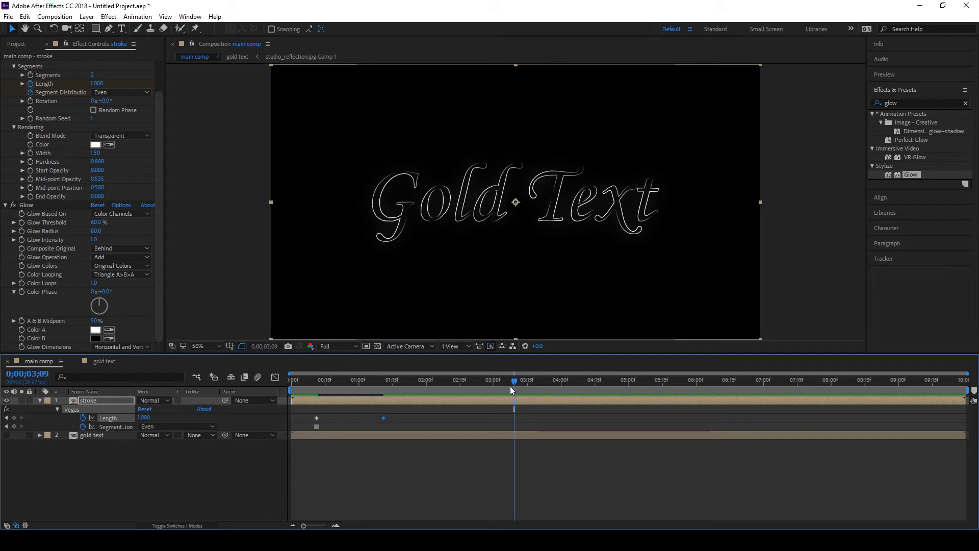
click(514, 384)
click(105, 101)
text(140)
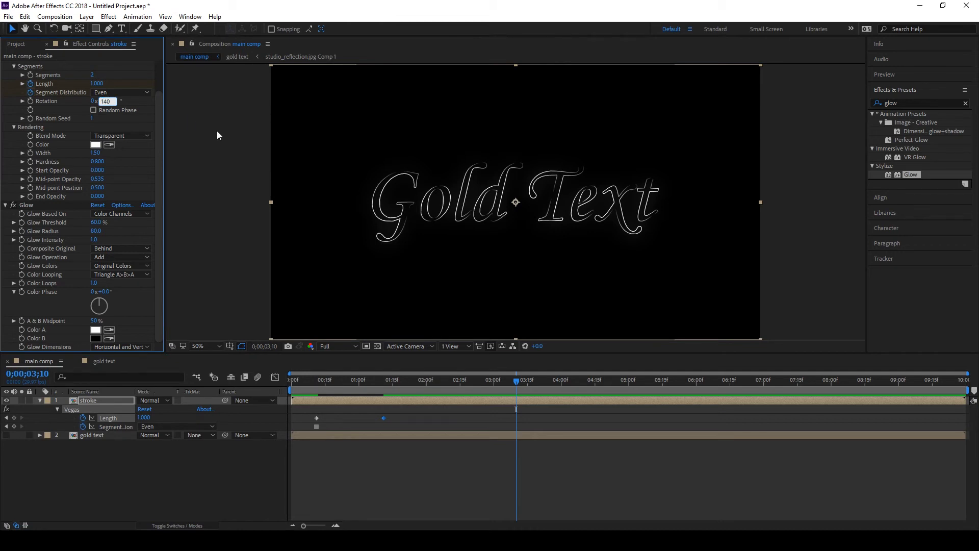
click(201, 115)
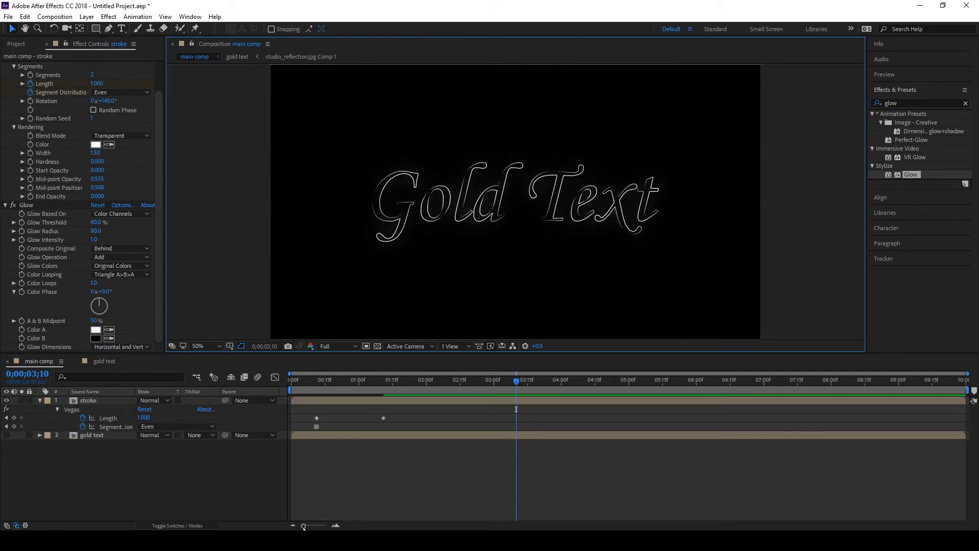
Step: Fade out the stroke layer with Opacity keyframes of 100% at 0;00;01;00 and 0% at 0;00;01;28
mouse_move(516, 381)
mouse_down()
mouse_move(314, 394)
mouse_move(421, 396)
mouse_move(322, 392)
mouse_move(373, 392)
mouse_move(359, 396)
mouse_up()
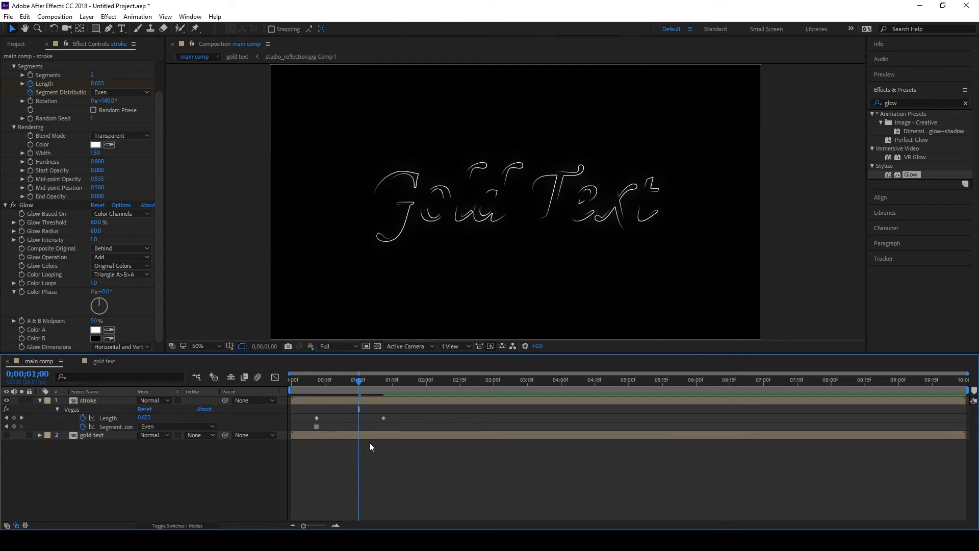
click(93, 400)
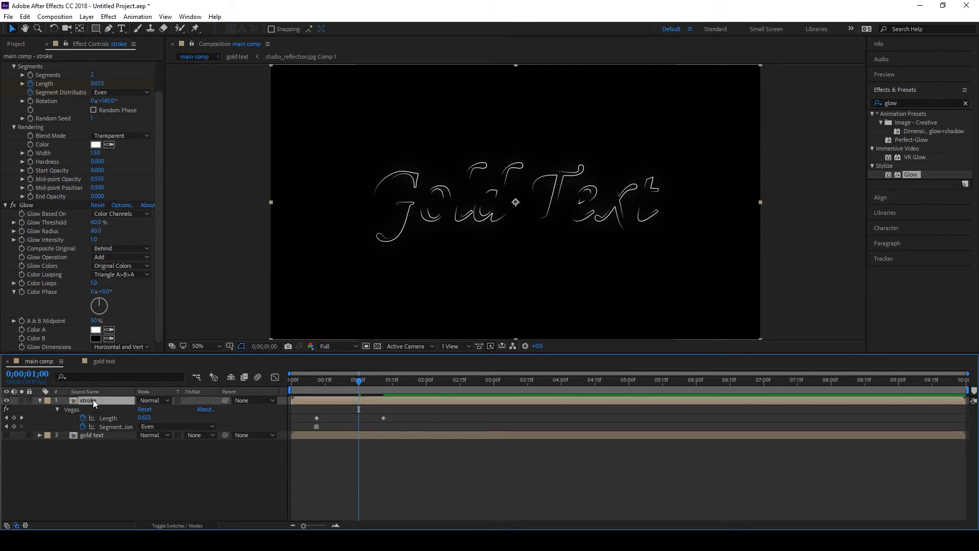
key(t)
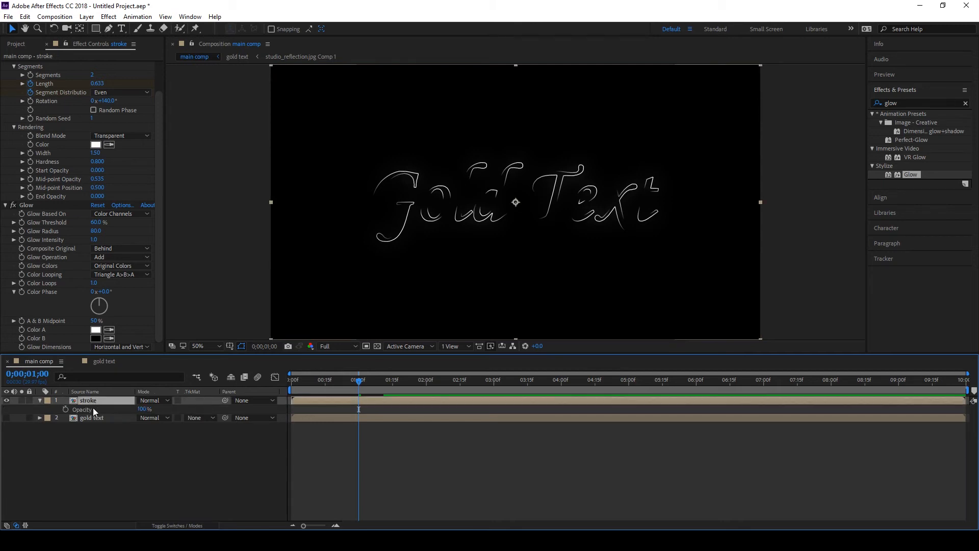
click(66, 409)
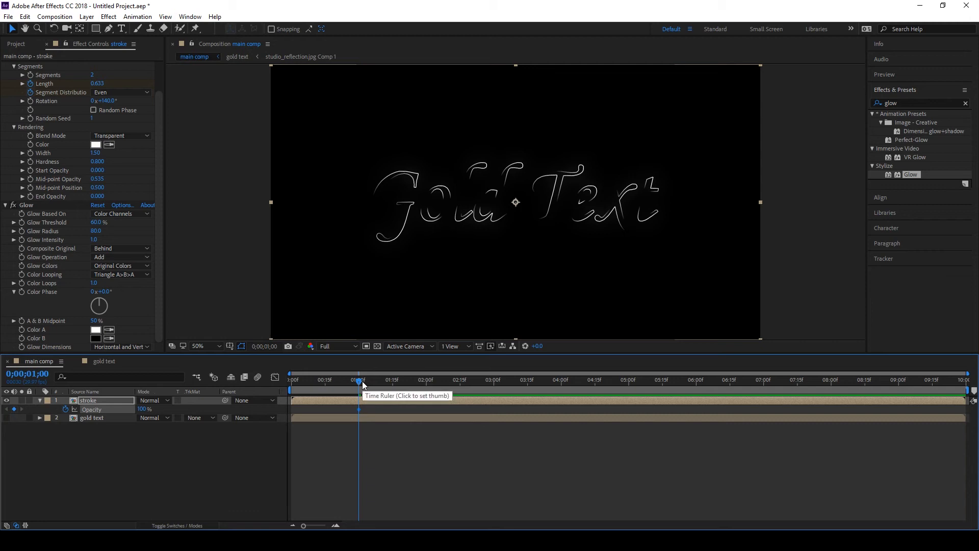
drag(361, 386, 424, 382)
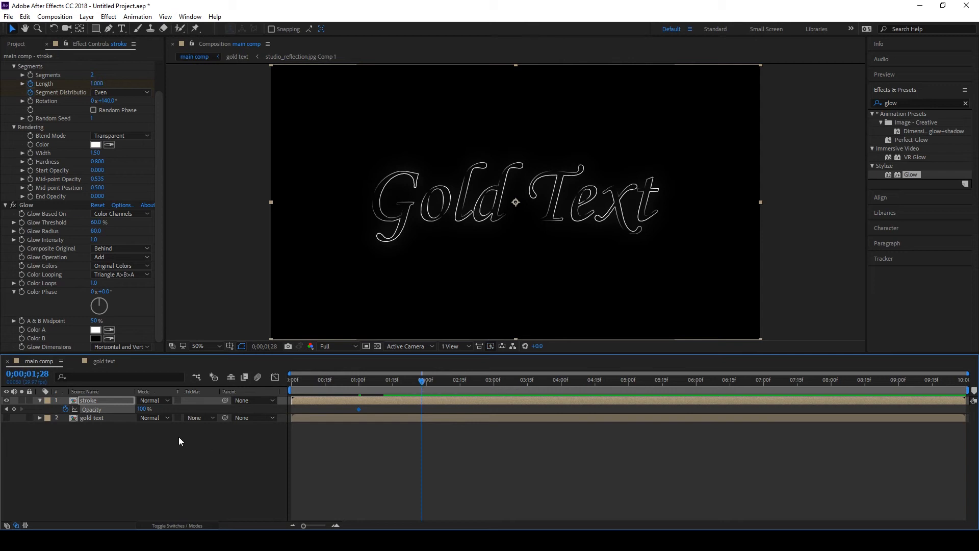
click(143, 409)
text(0)
key(Return)
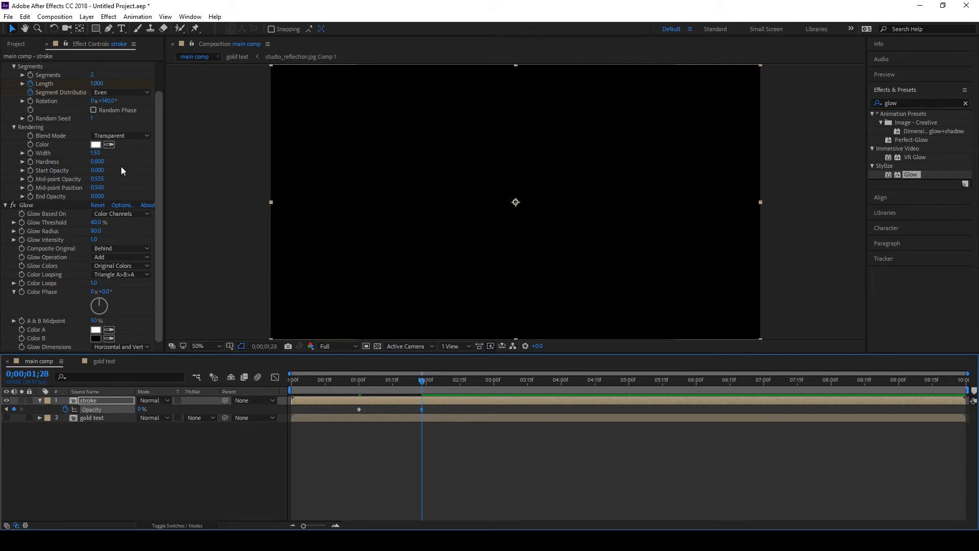
Step: Collapse the Vegas and Glow effect settings and show the gold text layer again
click(14, 67)
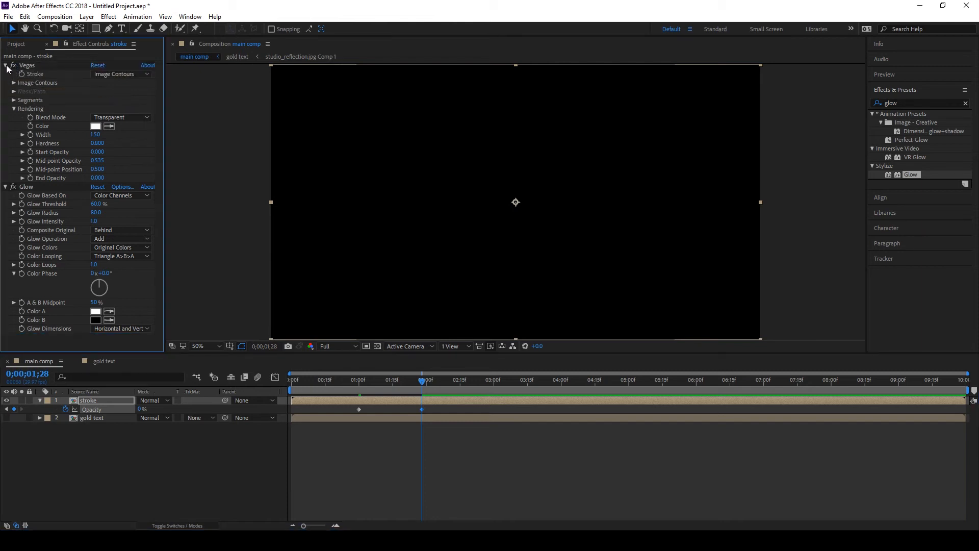
click(5, 65)
click(5, 74)
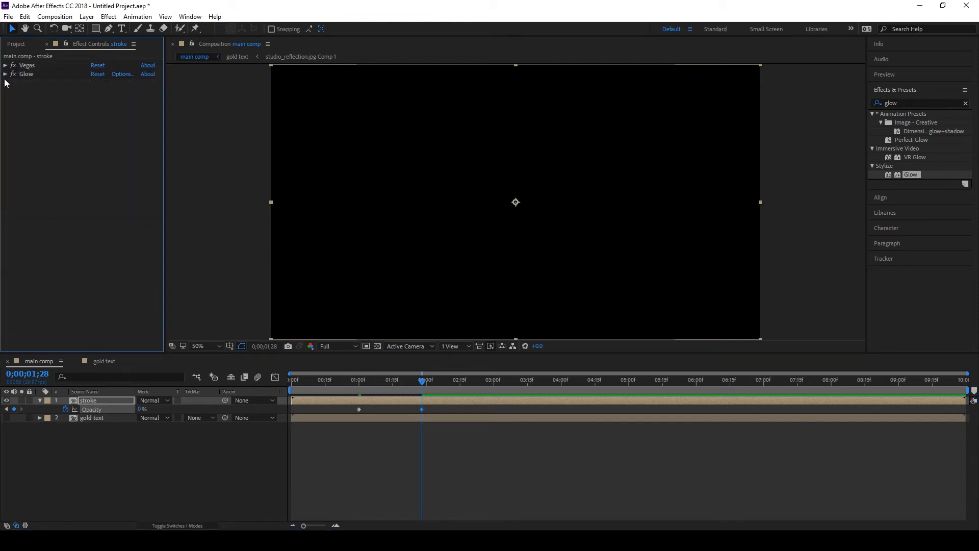
click(7, 418)
Step: Find the CC Light Burst 2.5 effect and apply it to the gold text layer
click(98, 418)
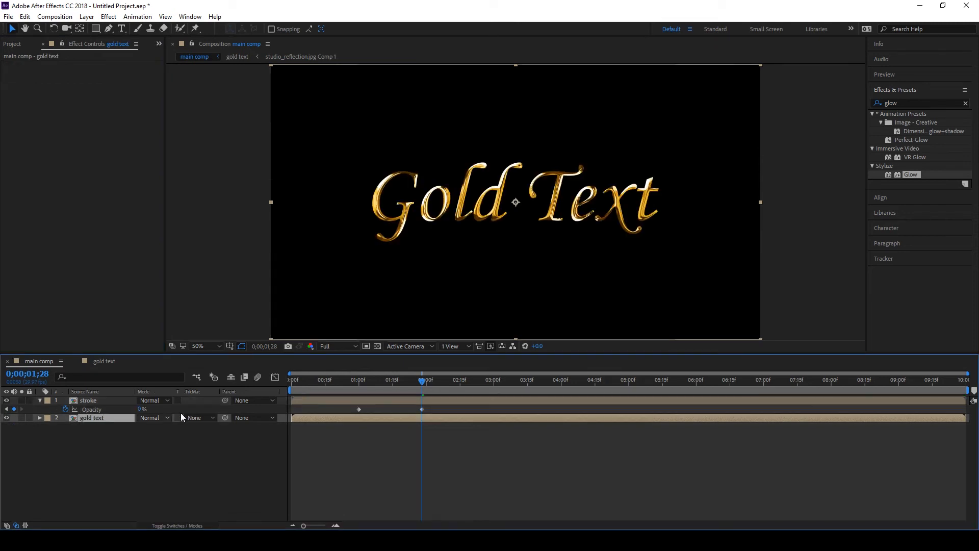
click(967, 104)
click(935, 102)
text(cc light)
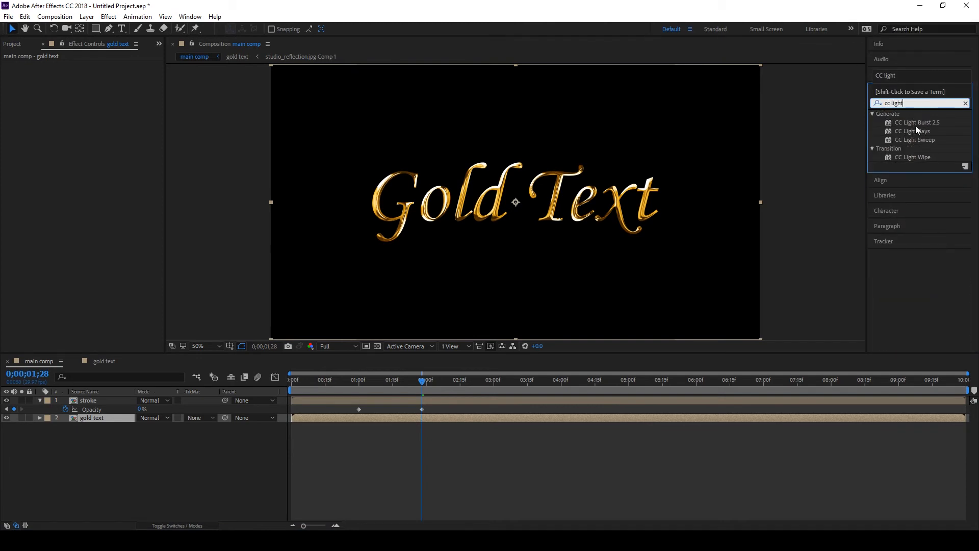
mouse_move(890, 123)
mouse_down()
mouse_move(339, 433)
mouse_move(81, 445)
mouse_move(80, 420)
mouse_up()
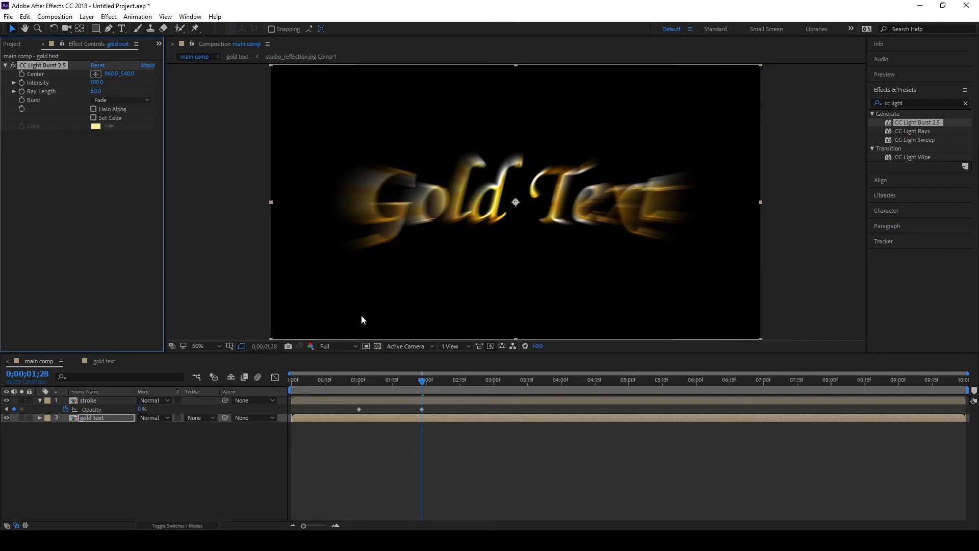
Step: At 0;00;00;11, set the CC Light Burst Ray Length to 35 and start keyframing it
drag(423, 388, 316, 392)
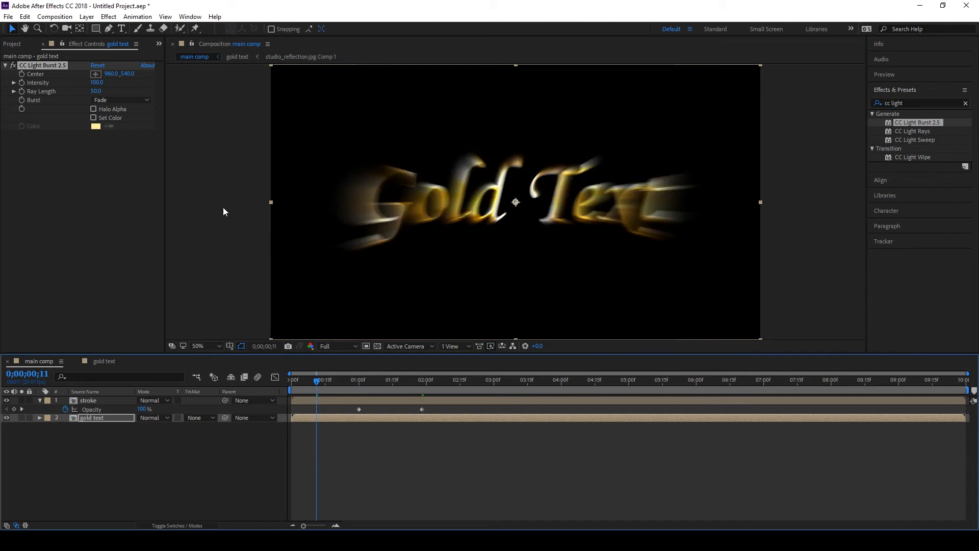
click(96, 90)
text(35)
click(207, 135)
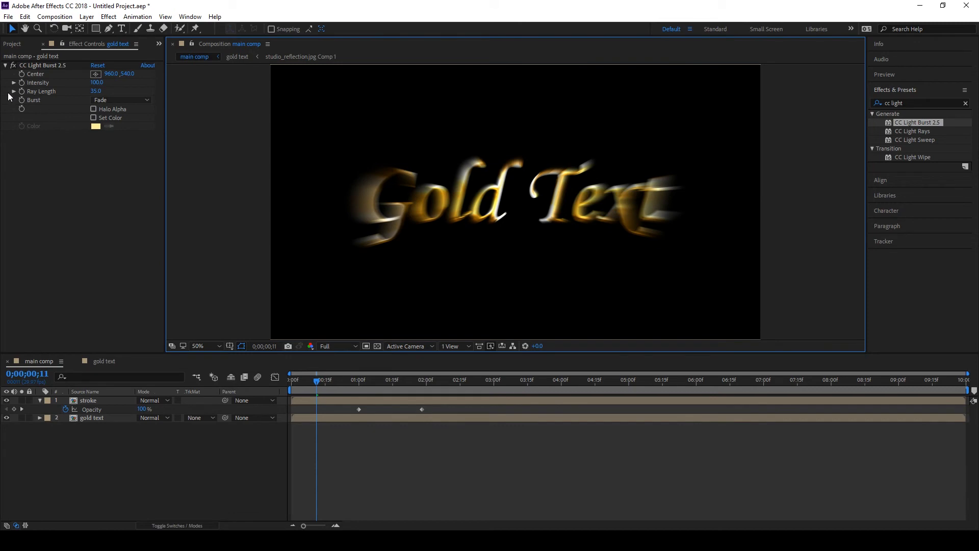
click(42, 101)
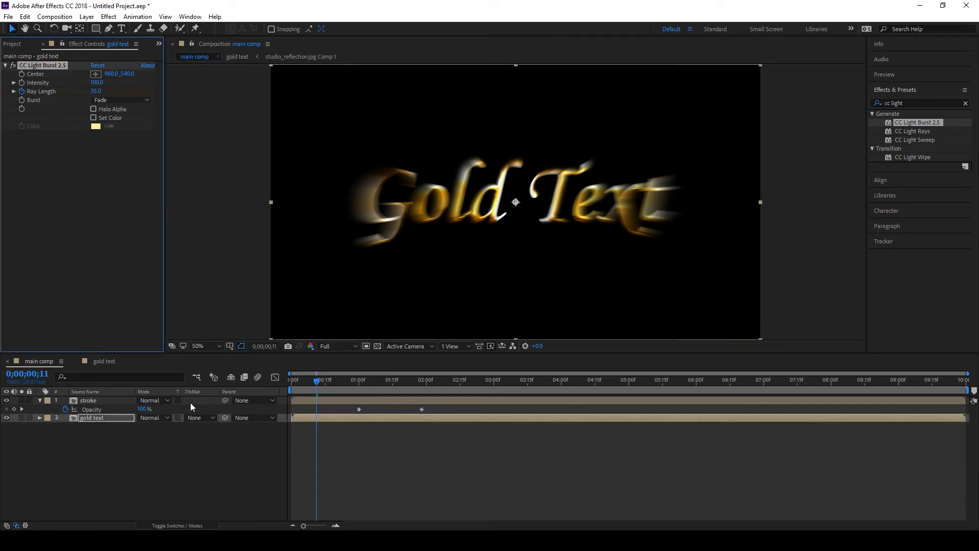
Step: Keyframe the gold text layer's Ray Length to 0 at 0;00;02;07 and reveal the layer's Opacity property
click(89, 418)
key(u)
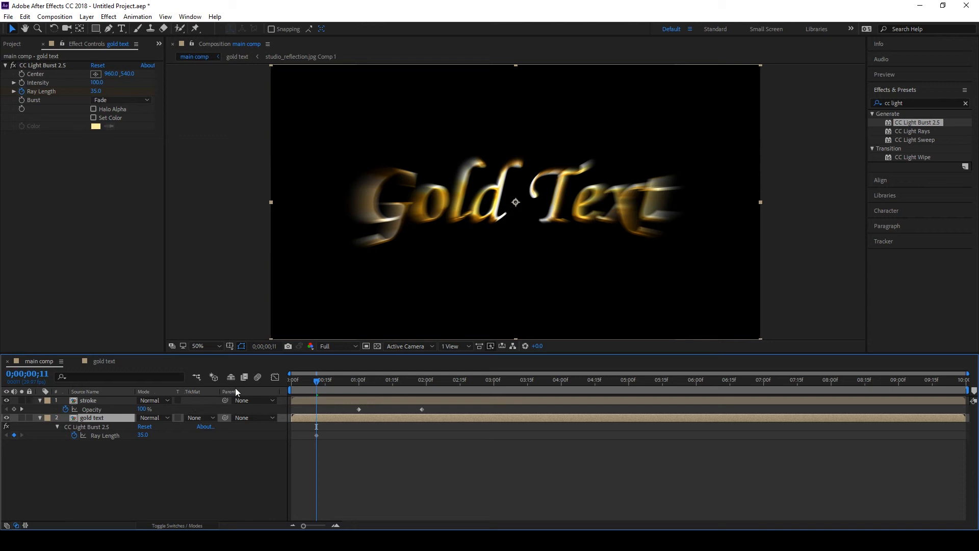
drag(317, 379, 443, 400)
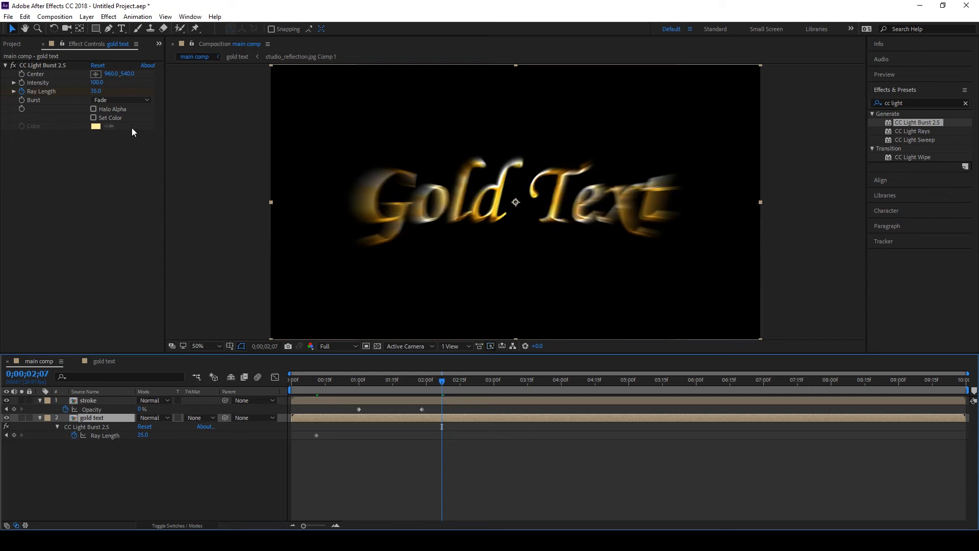
click(98, 91)
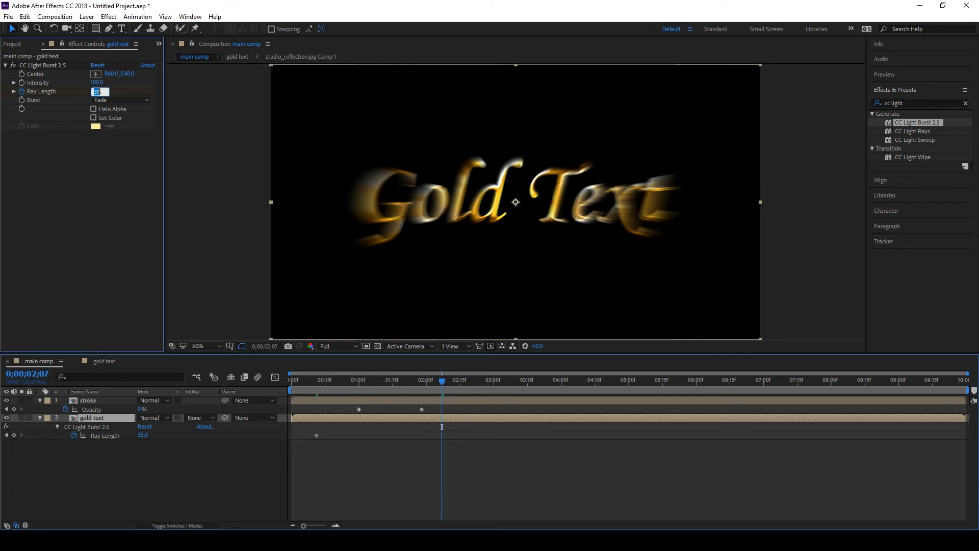
text(0)
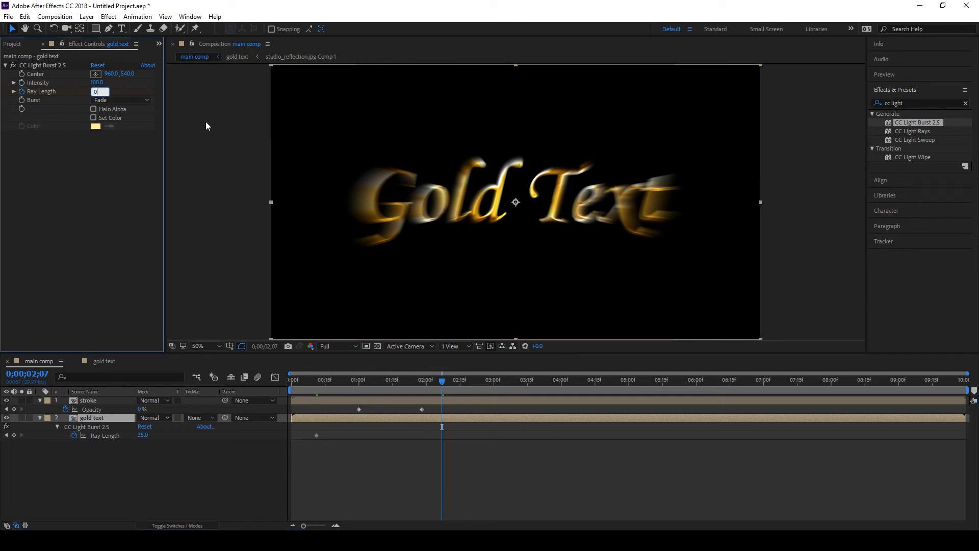
click(208, 125)
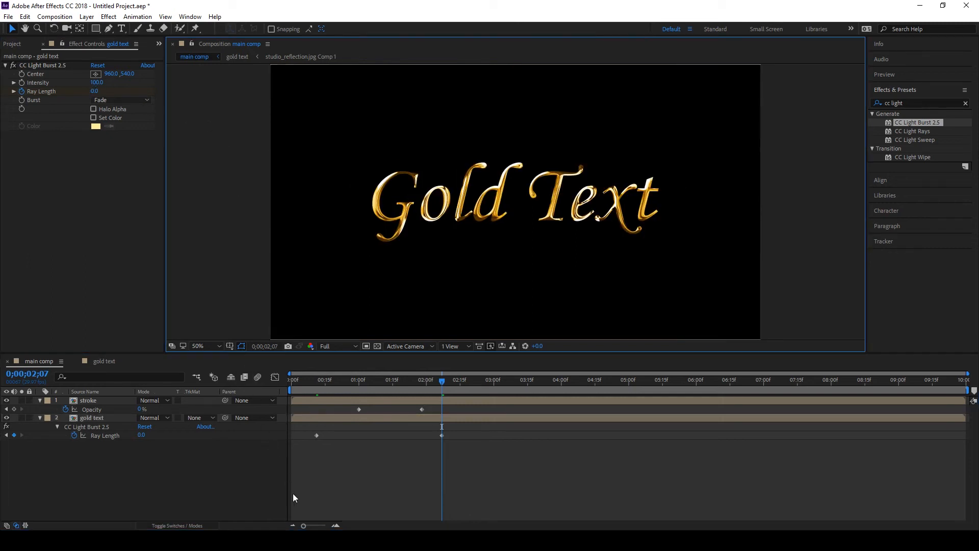
click(87, 418)
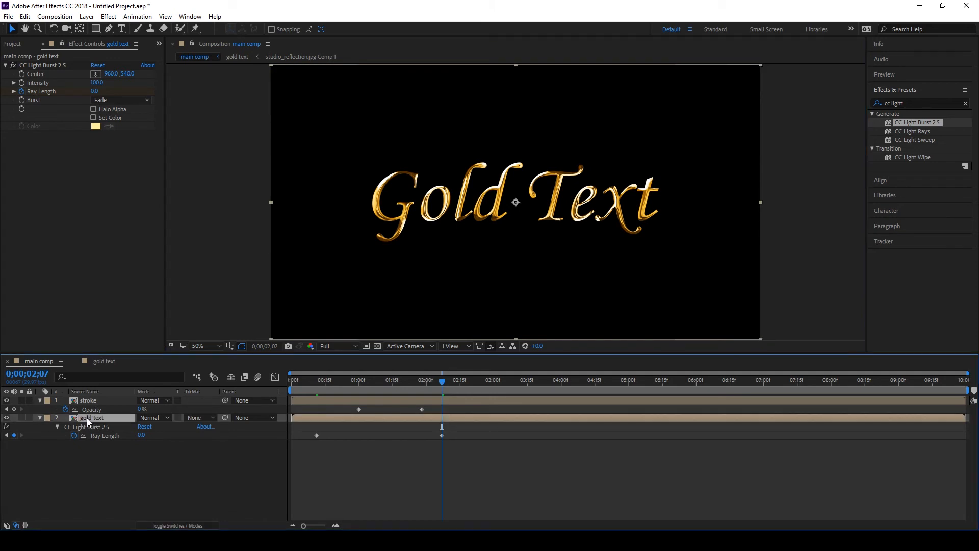
key(shift+t)
click(65, 444)
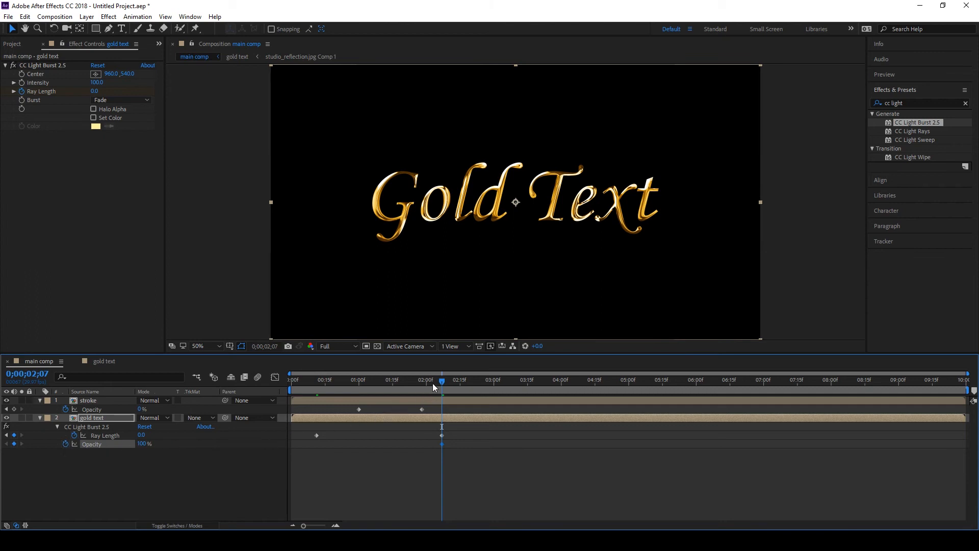
drag(443, 381, 360, 387)
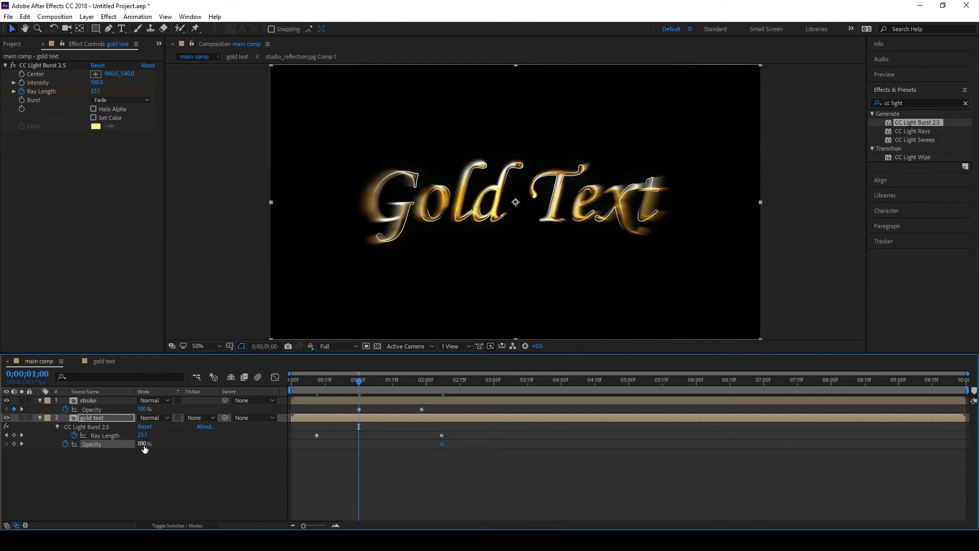
drag(143, 444, 3, 452)
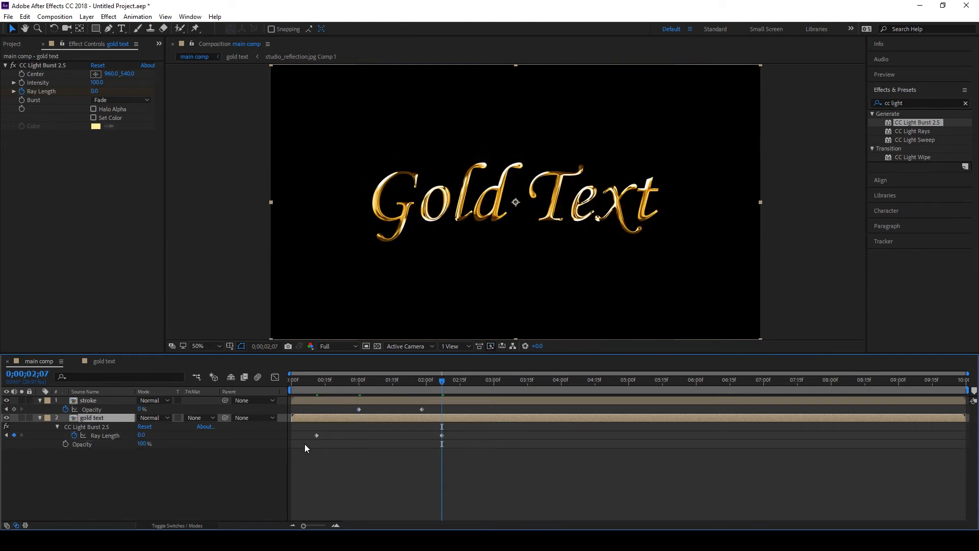
Step: Fade in the gold text layer with Opacity keyframes of 0% at 0;00;01;00 and 100% at 0;00;02;07
drag(442, 383, 358, 394)
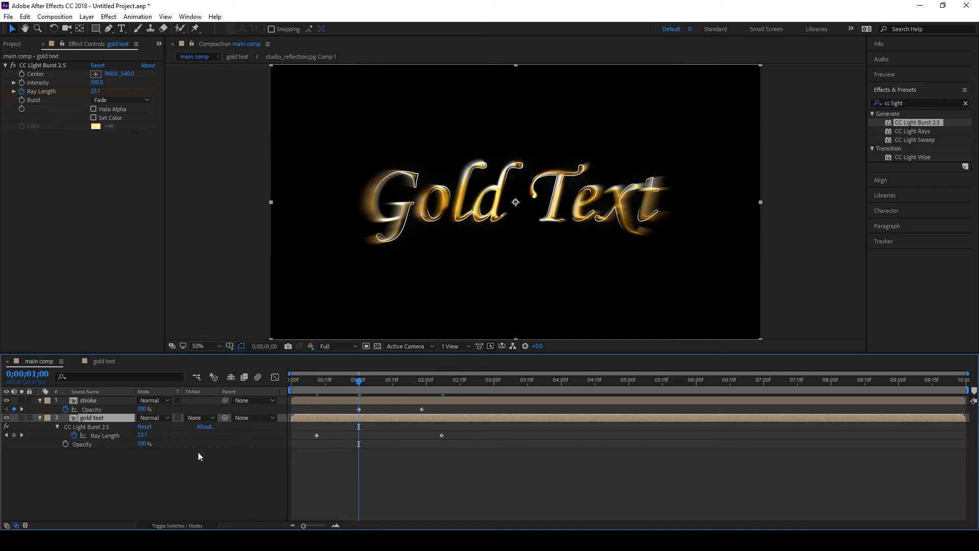
click(63, 445)
drag(142, 444, 5, 464)
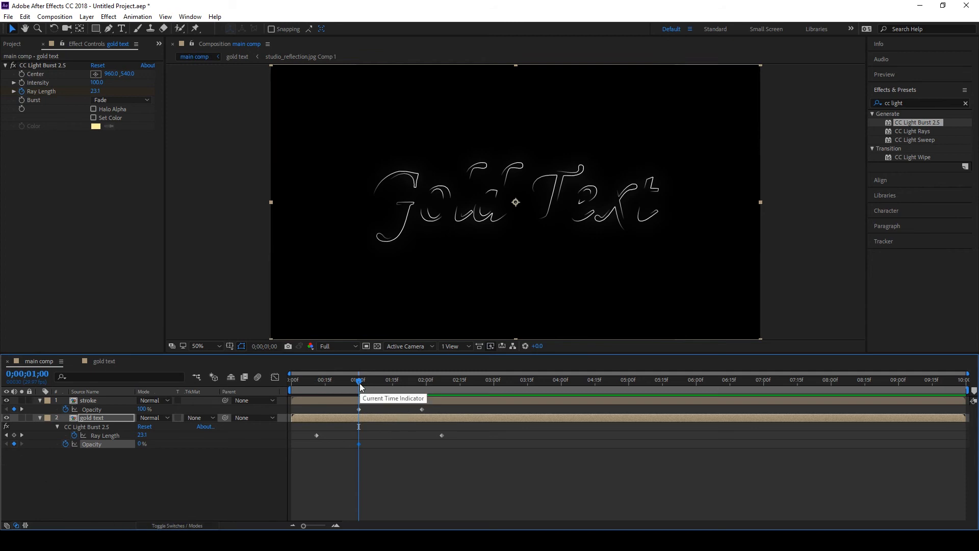
drag(359, 384, 442, 406)
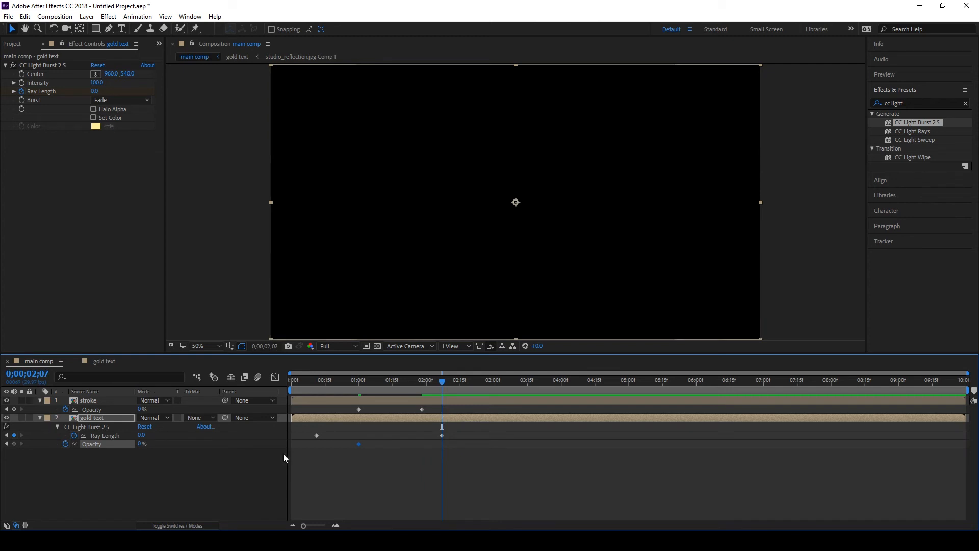
drag(141, 445, 262, 444)
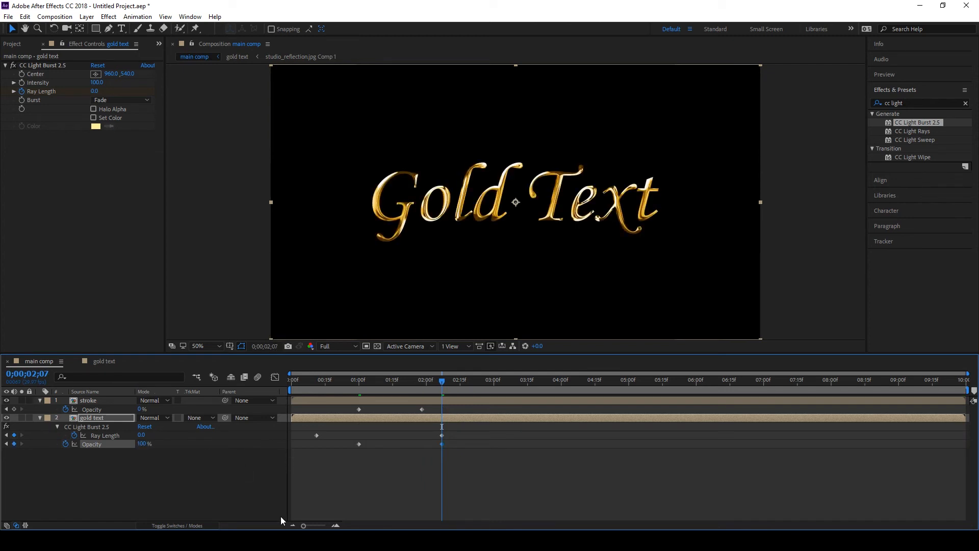
Step: Collapse the stroke and gold text layers' properties and make both layers 3D
mouse_move(443, 378)
mouse_down()
mouse_move(315, 390)
mouse_move(451, 398)
mouse_move(338, 397)
mouse_move(365, 393)
mouse_up()
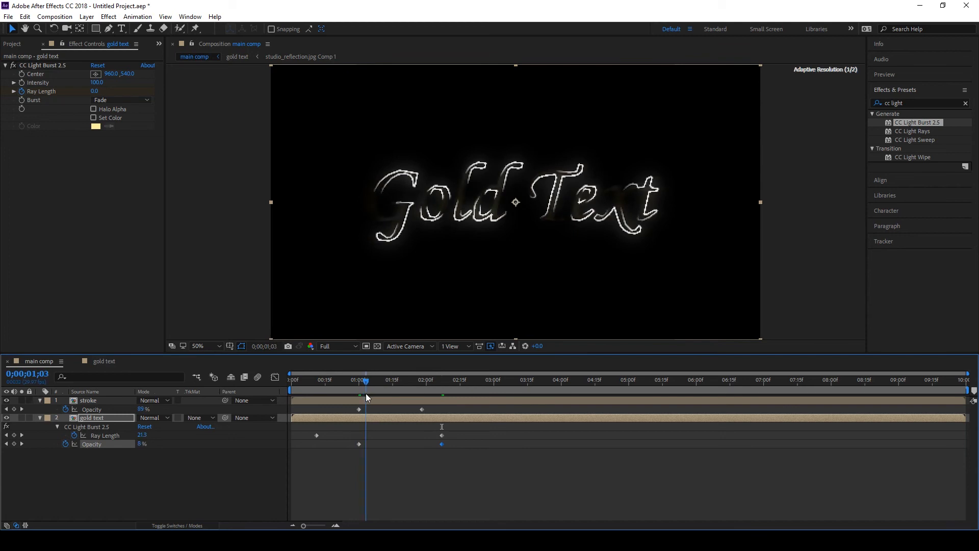
click(40, 400)
click(40, 410)
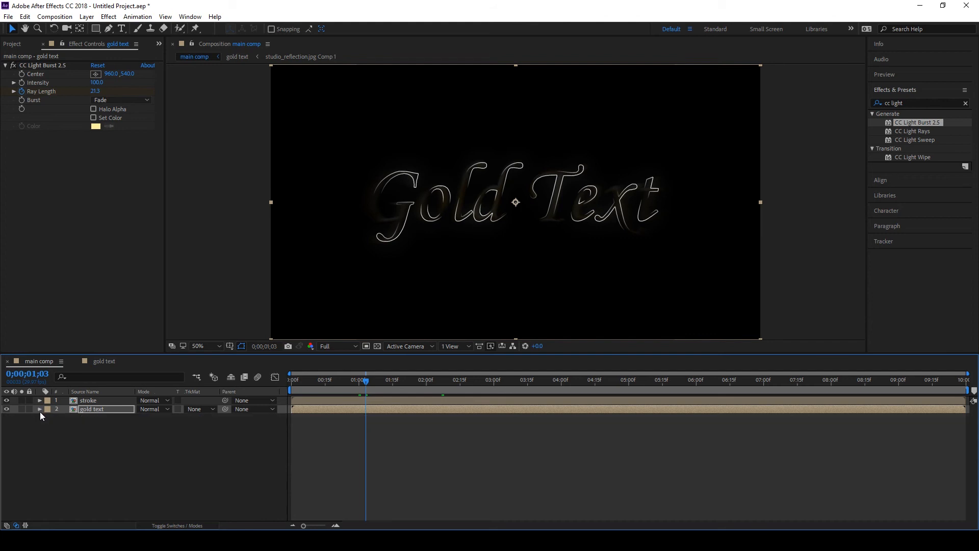
drag(117, 436, 105, 388)
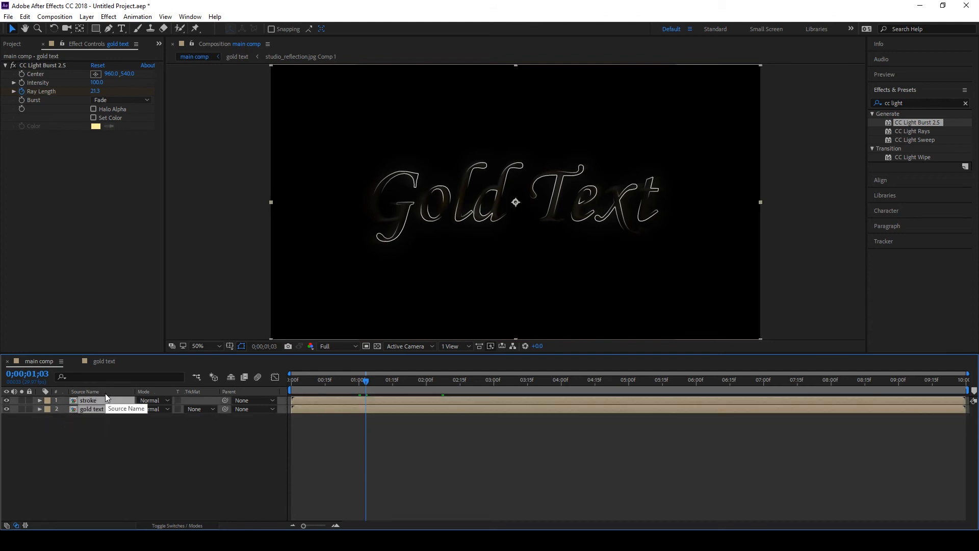
click(195, 526)
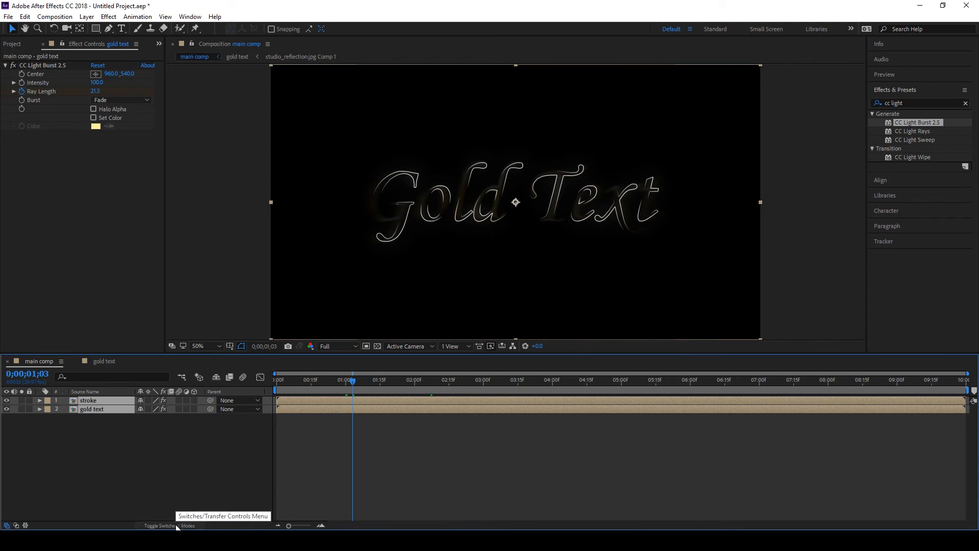
click(194, 400)
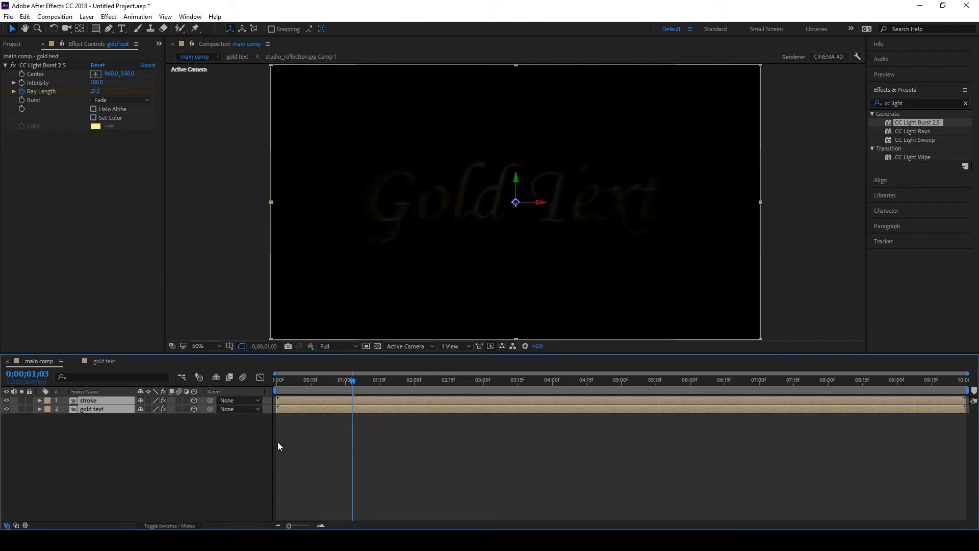
Step: Add a two-node camera with the 35mm preset to the main comp
right_click(102, 464)
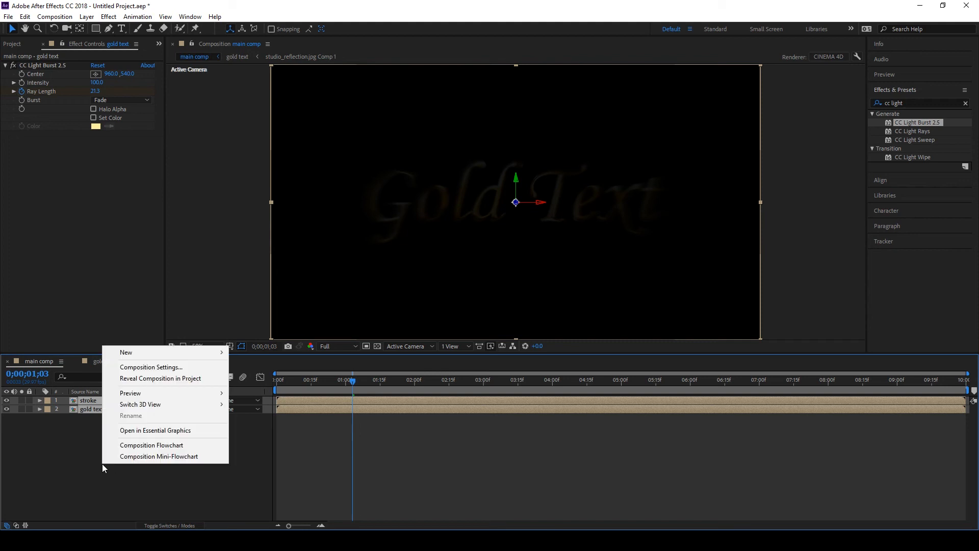
mouse_move(151, 354)
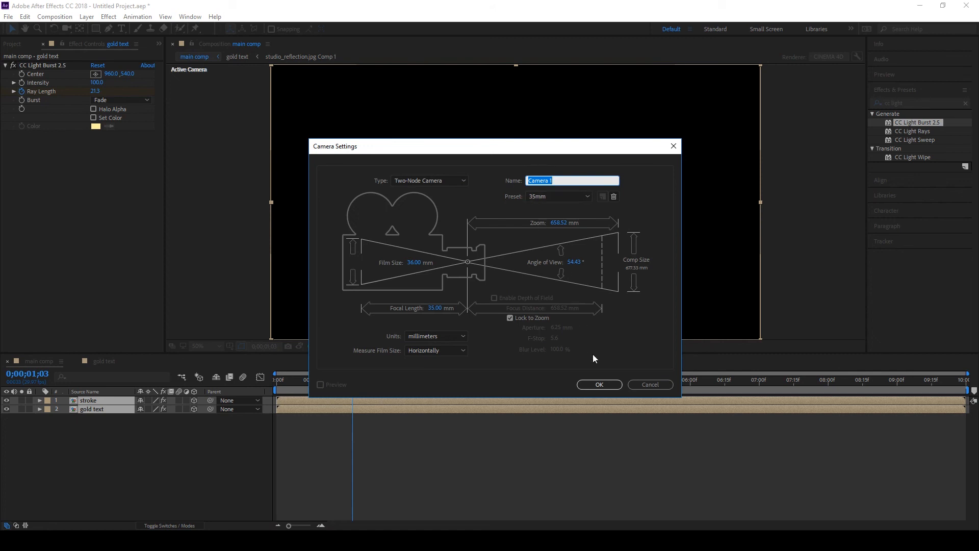
click(599, 384)
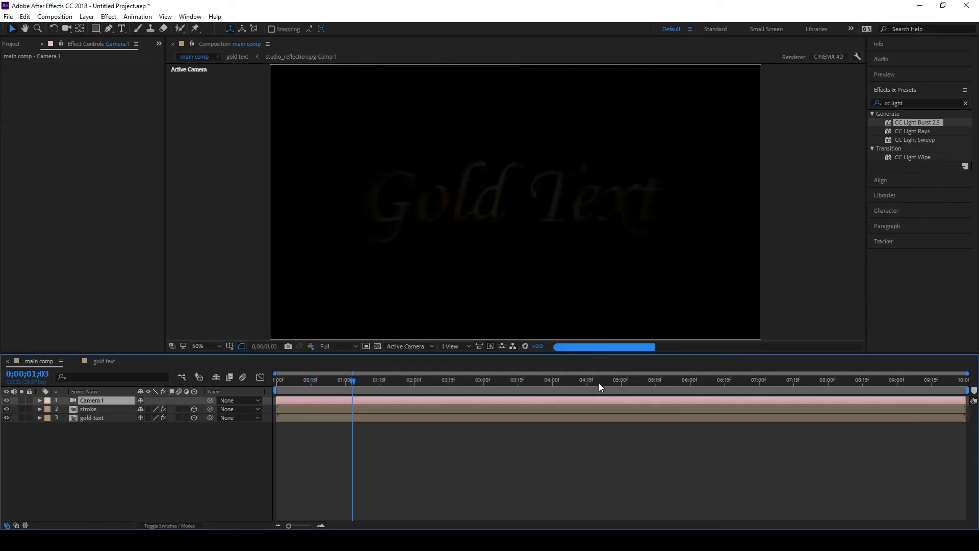
Step: Activate the Track Z Camera tool and place the camera's first Position keyframe at 0;00;00;00
click(66, 29)
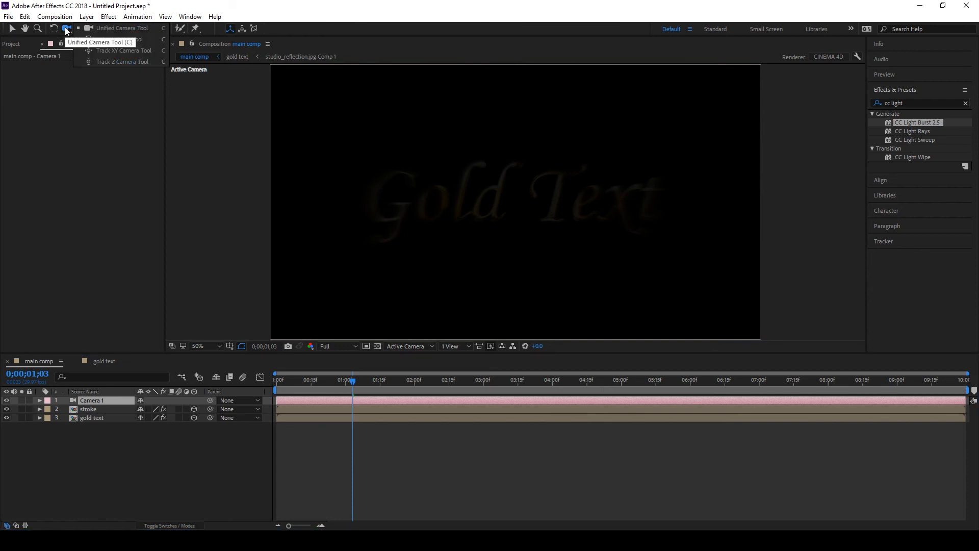
click(103, 61)
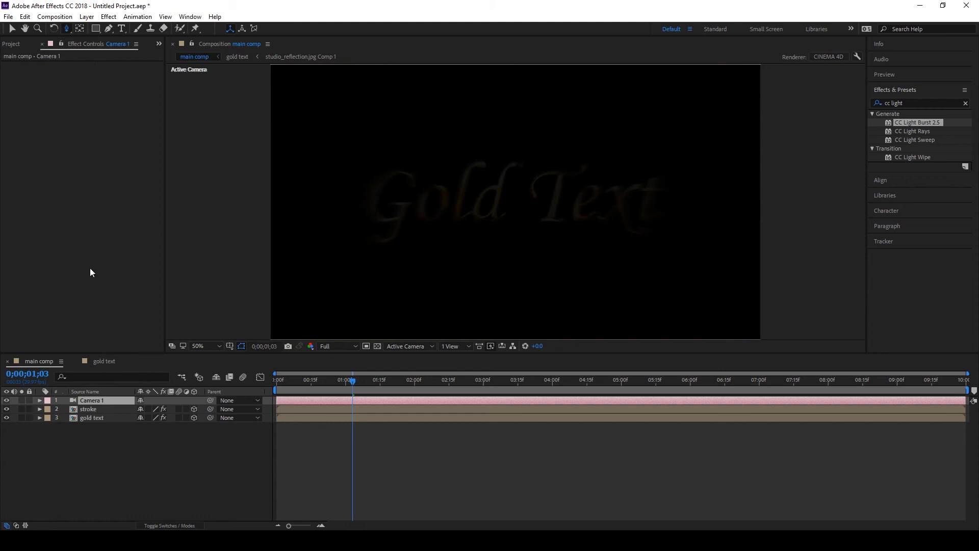
key(p)
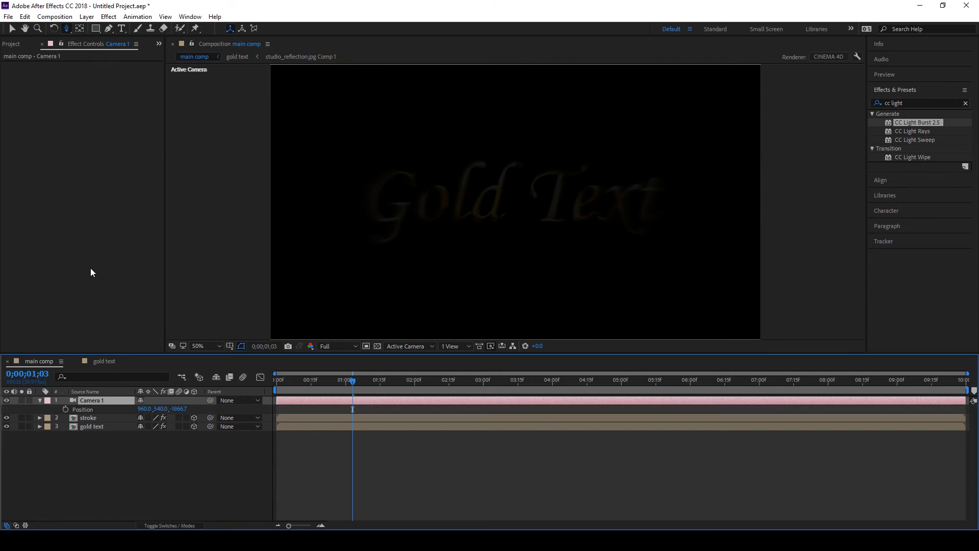
click(64, 409)
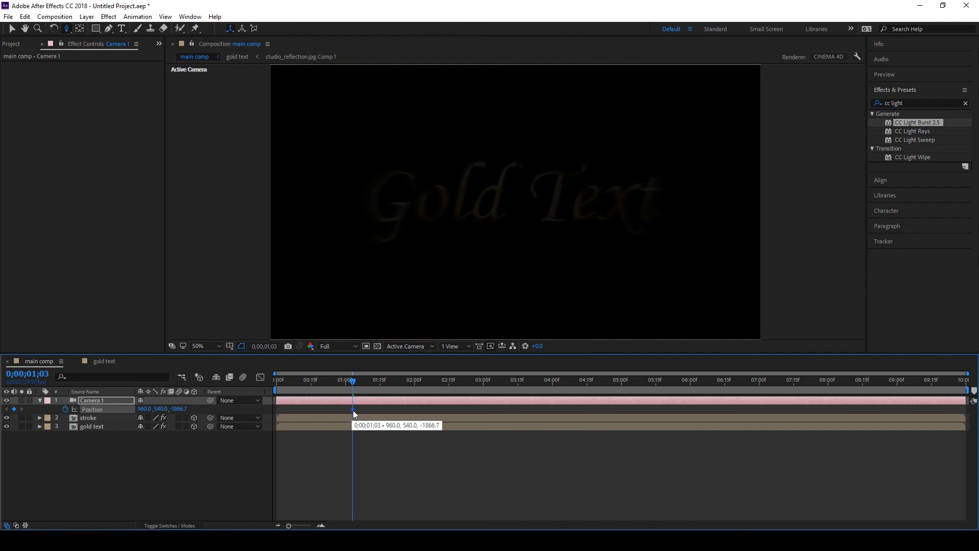
drag(353, 409, 347, 411)
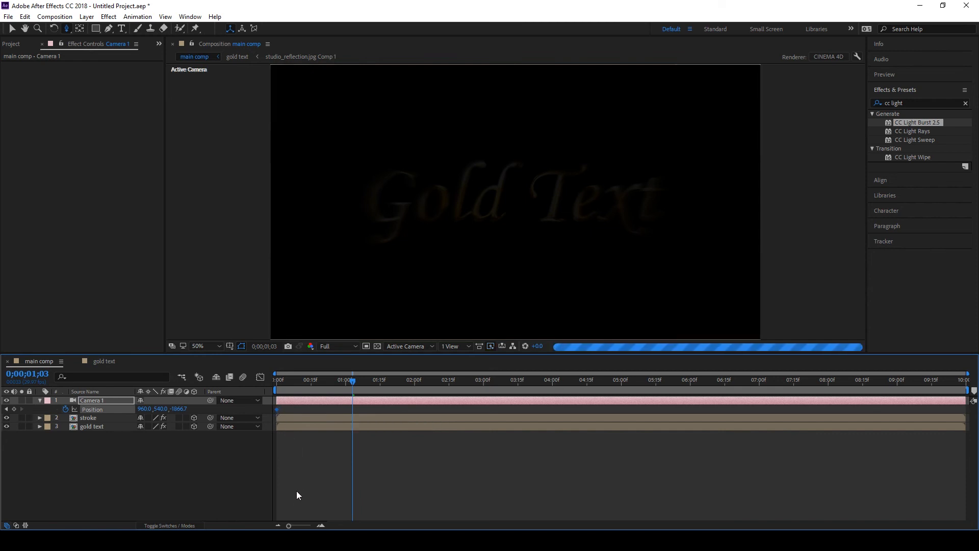
Step: At 0;00;00;00, dolly the camera in toward the text to a Z position of about -1499
drag(352, 384, 269, 390)
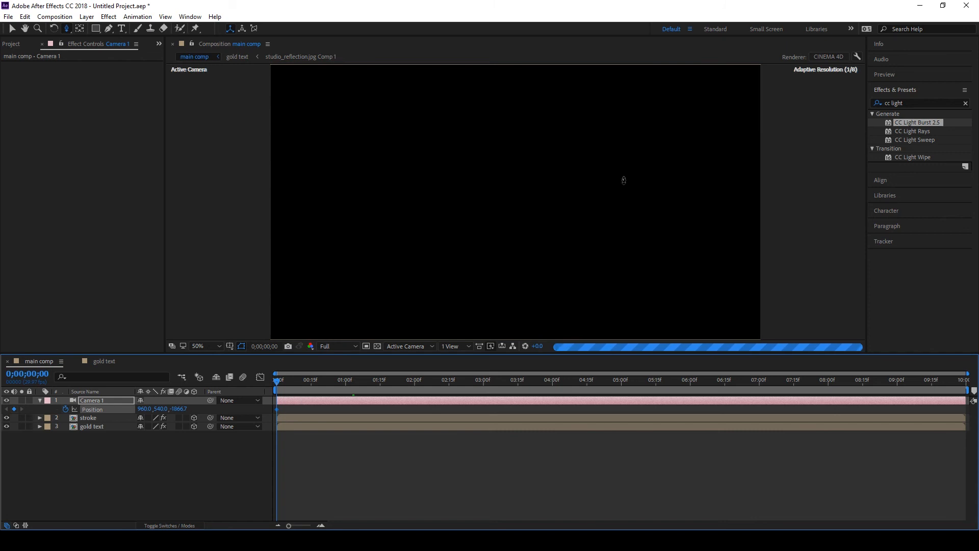
scroll(623, 180, down, 2)
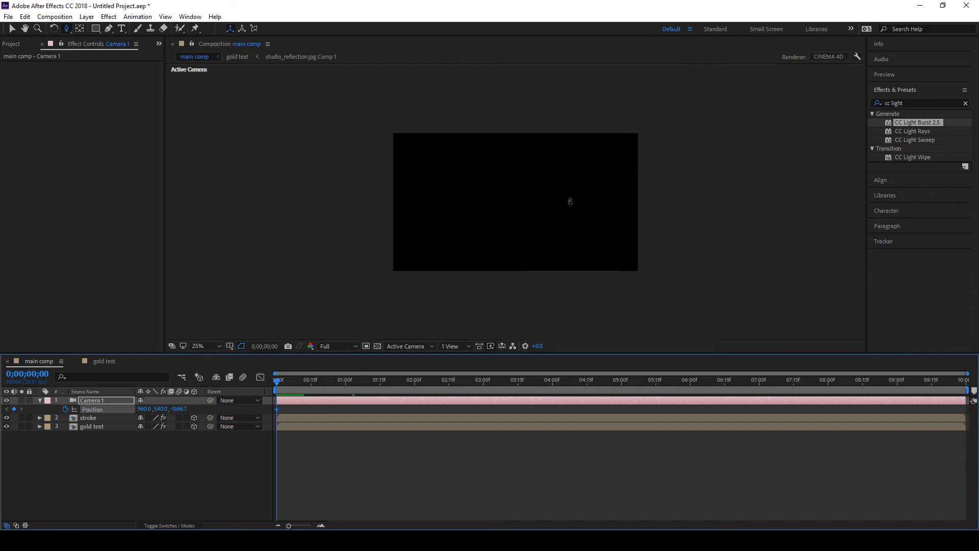
drag(570, 201, 570, 178)
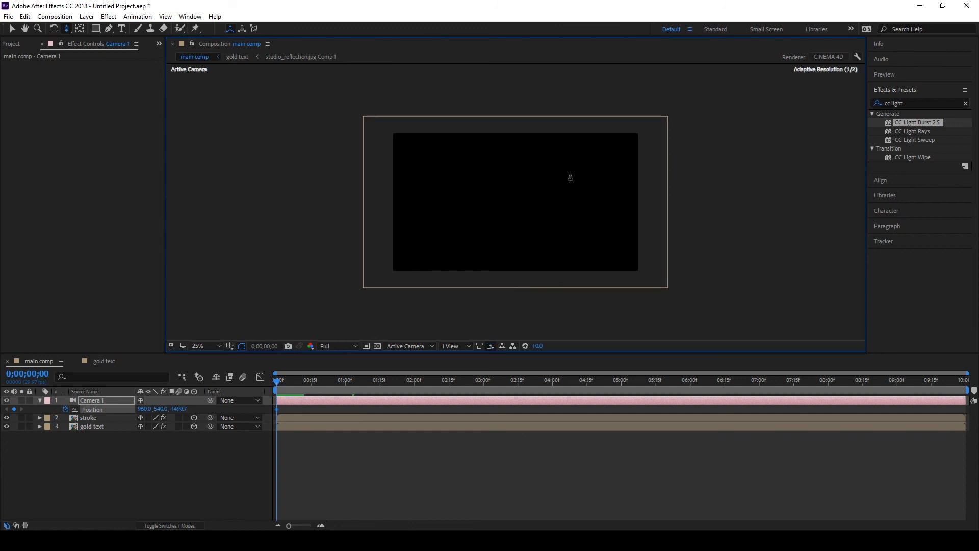
Step: Dolly the camera back to Z about -1884 at 0;00;01;23 and to about -2659 at 0;00;09;29
drag(276, 380, 398, 399)
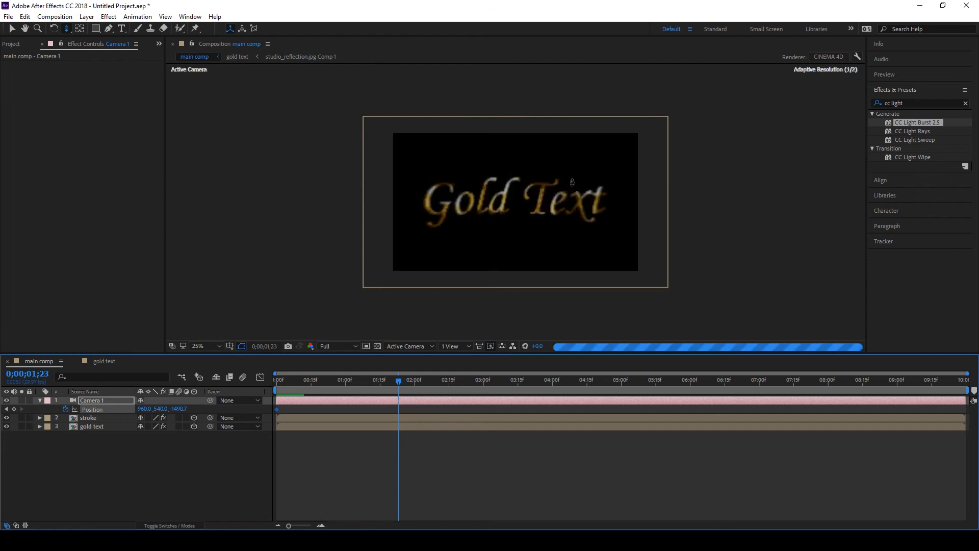
drag(572, 182, 567, 207)
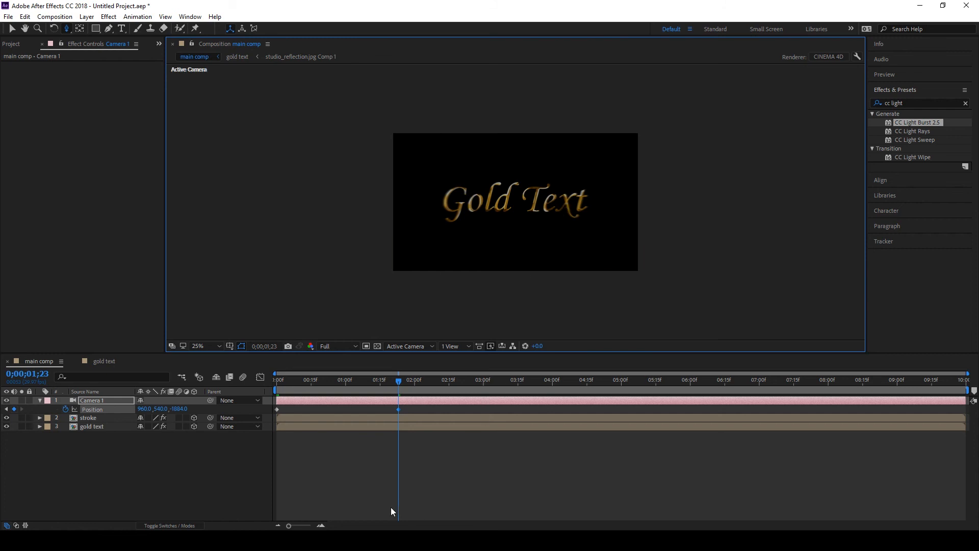
drag(399, 390, 976, 388)
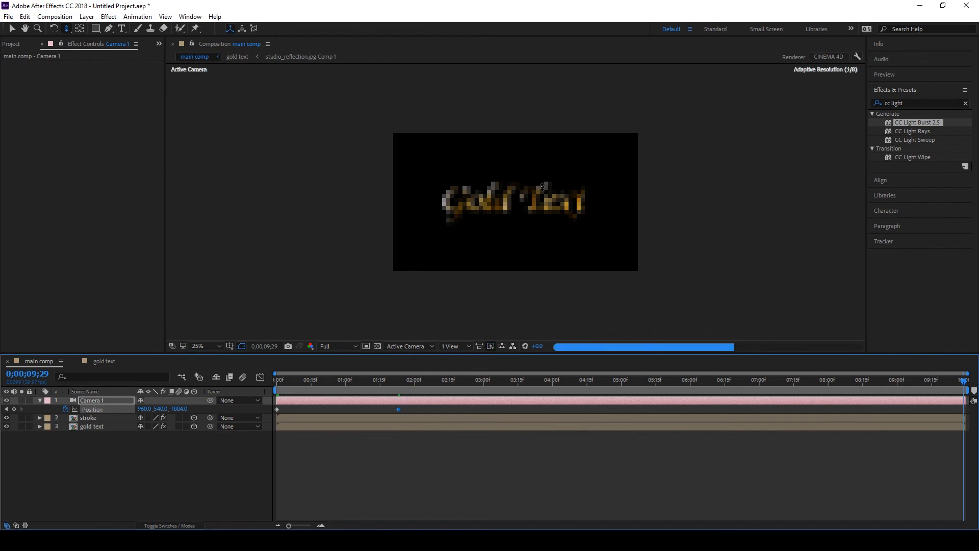
drag(542, 186, 545, 238)
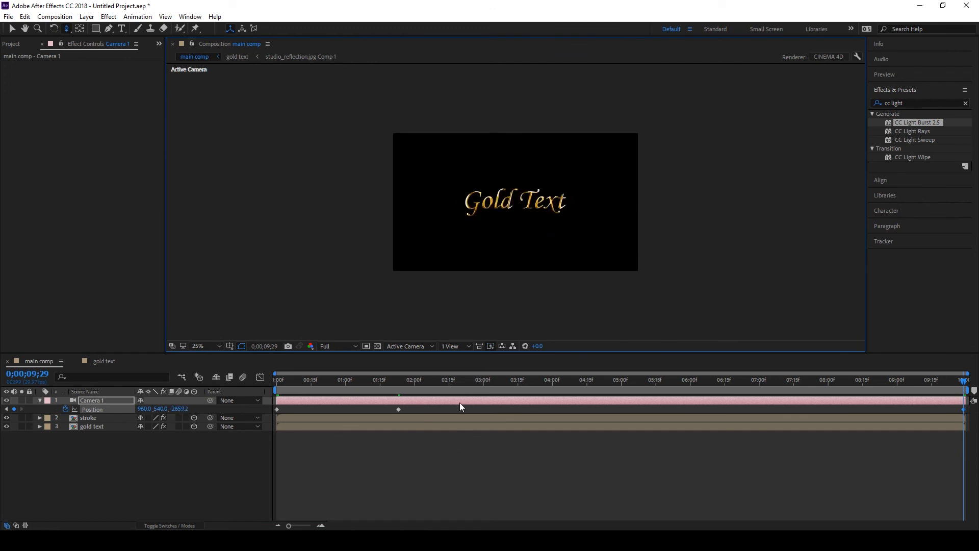
Step: Convert the camera's first two Position keyframes to Auto Bezier interpolation
drag(433, 412, 271, 404)
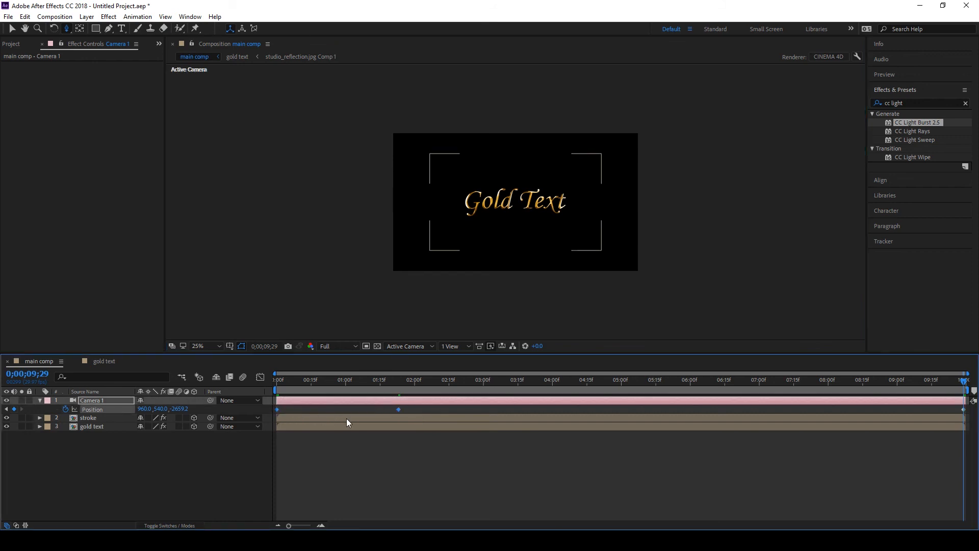
ctrl+click(399, 409)
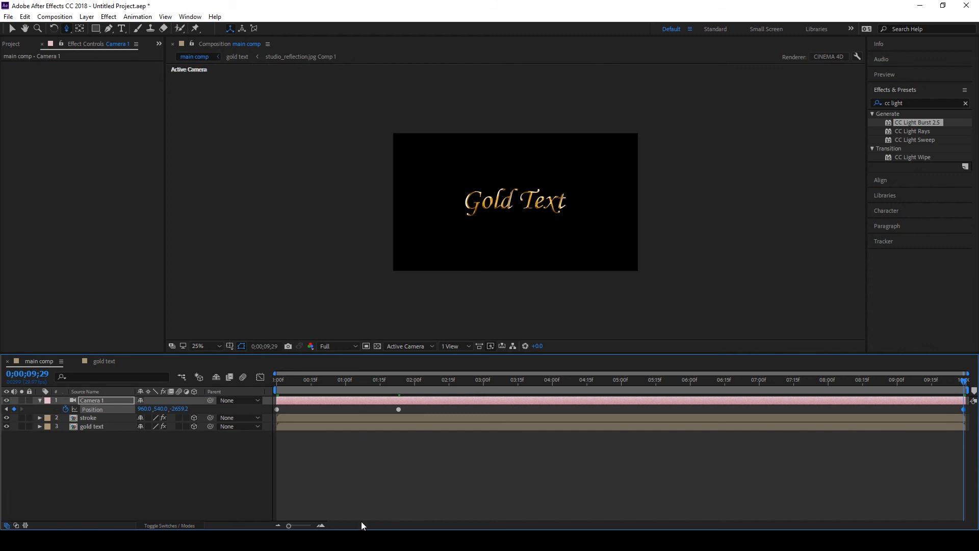
Step: Create a 1920 x 1080 solid named "bg" in dark gray 201F1F in the main comp
drag(637, 380, 356, 380)
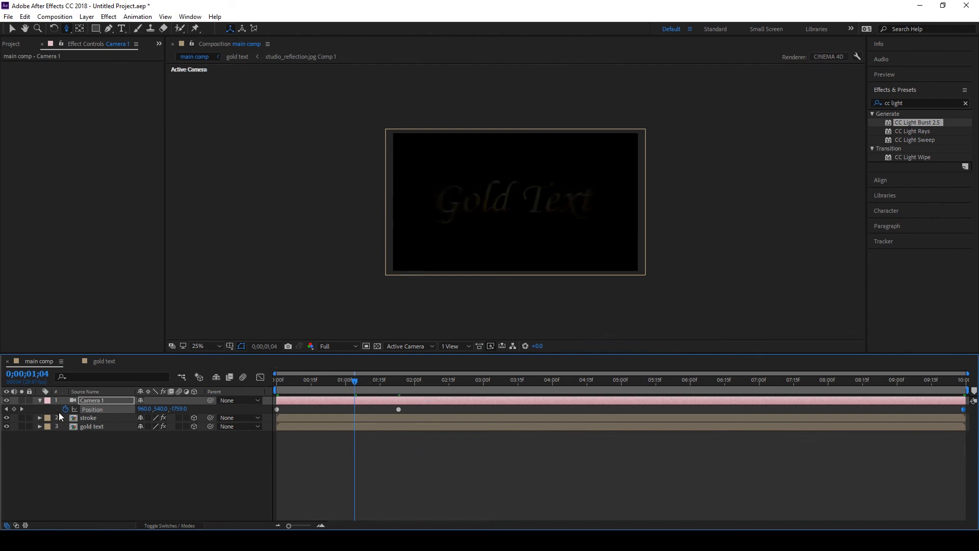
click(41, 401)
right_click(77, 469)
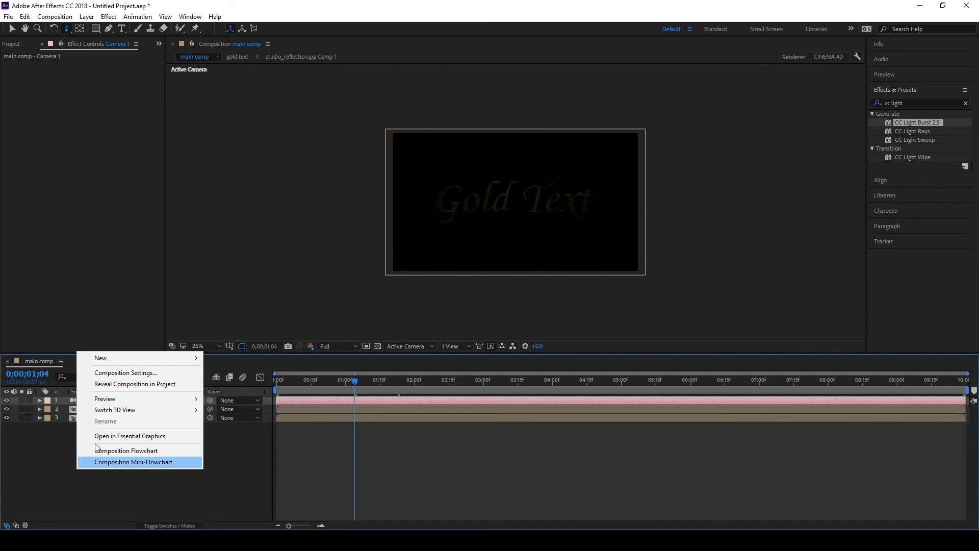
mouse_move(115, 357)
click(229, 384)
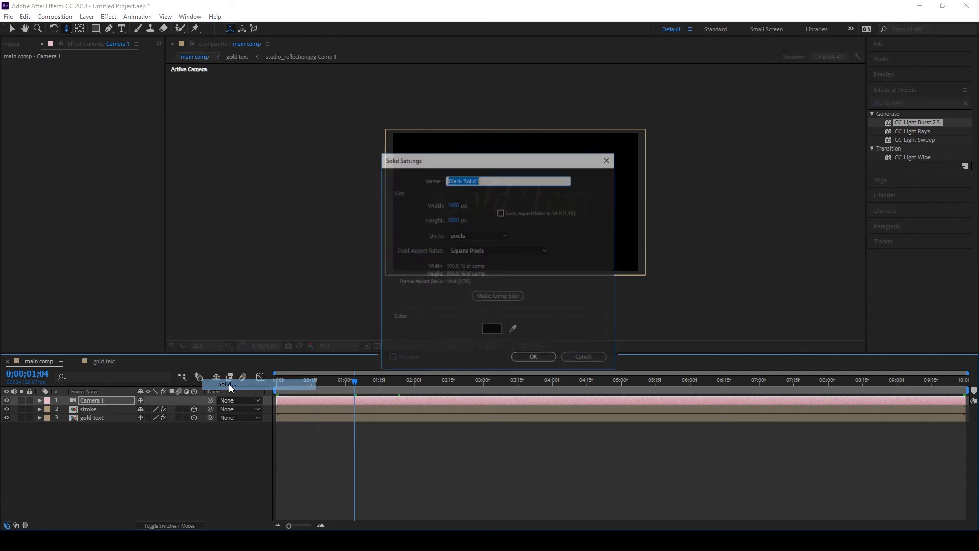
text(bg)
click(491, 329)
drag(603, 273, 603, 273)
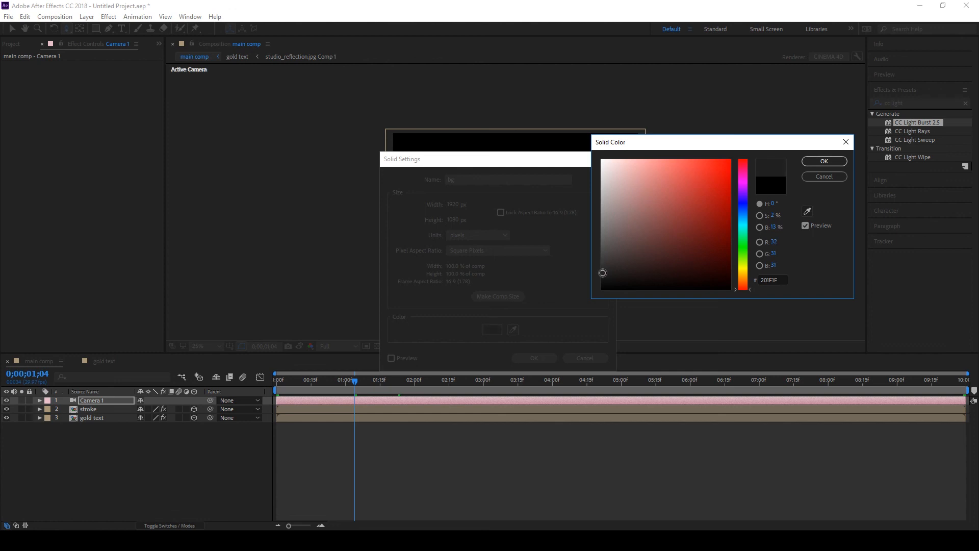
click(826, 163)
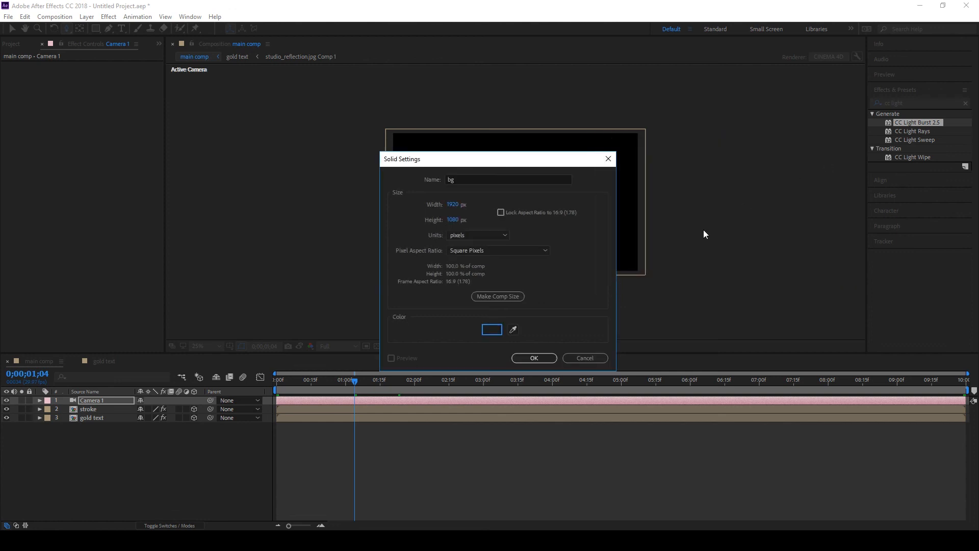
click(534, 357)
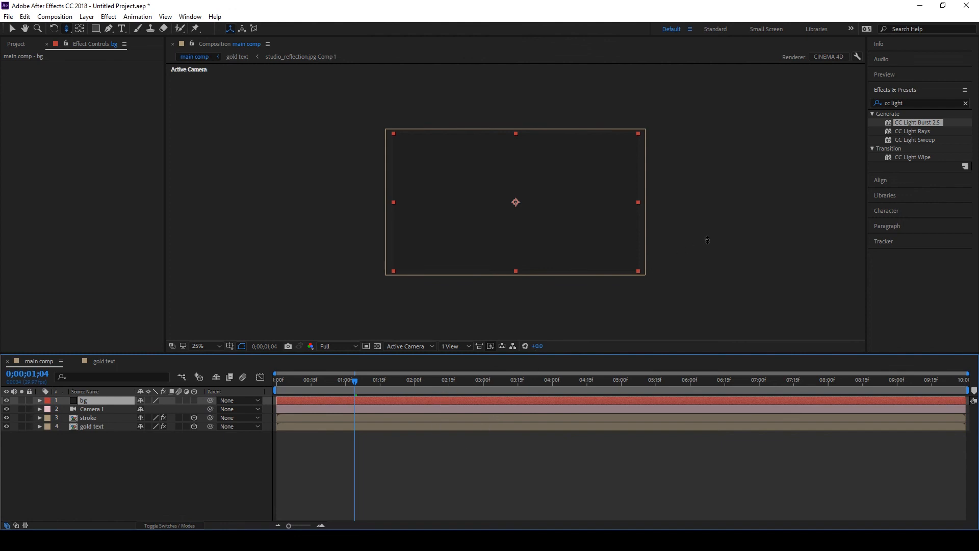
Step: Move the bg layer beneath the gold text layer and check the composition at 0;00;02;11
key(period)
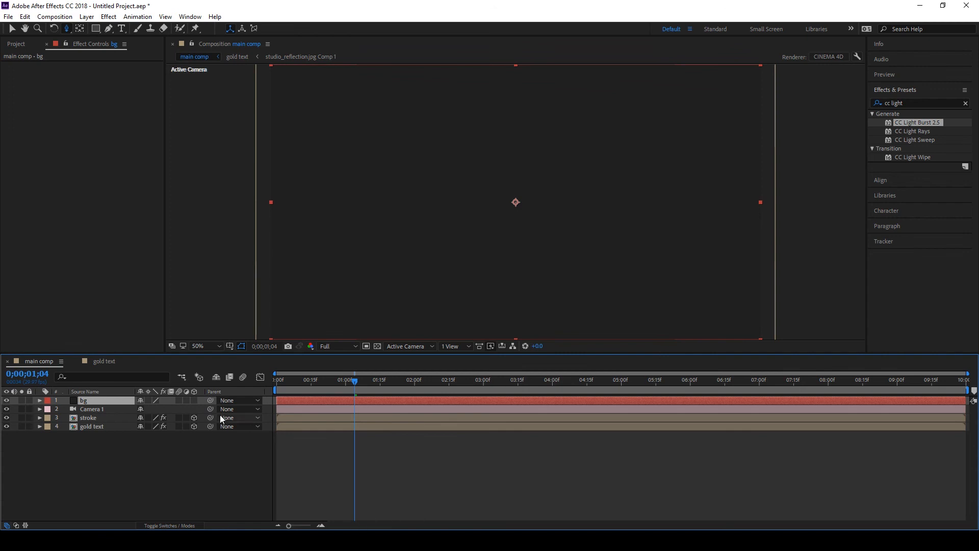
drag(97, 402, 102, 434)
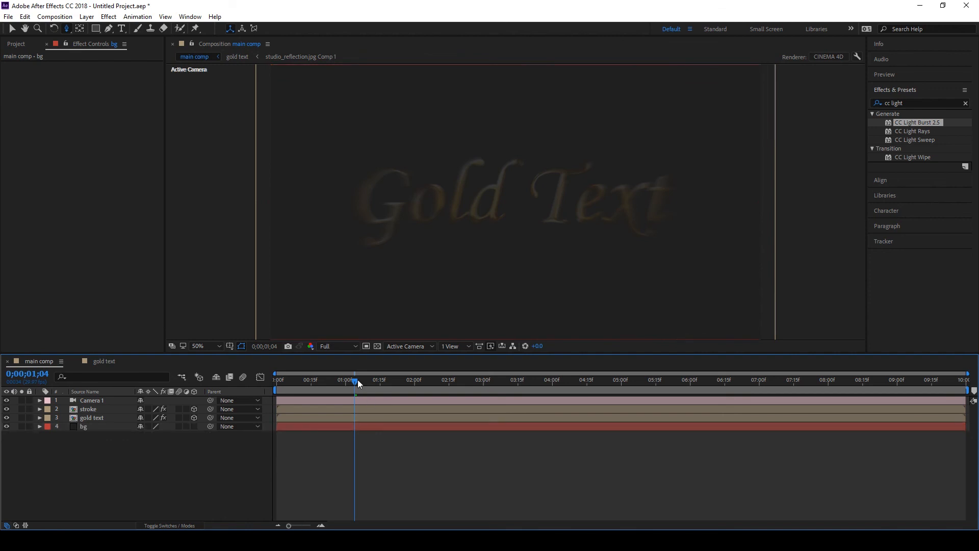
drag(356, 384, 441, 406)
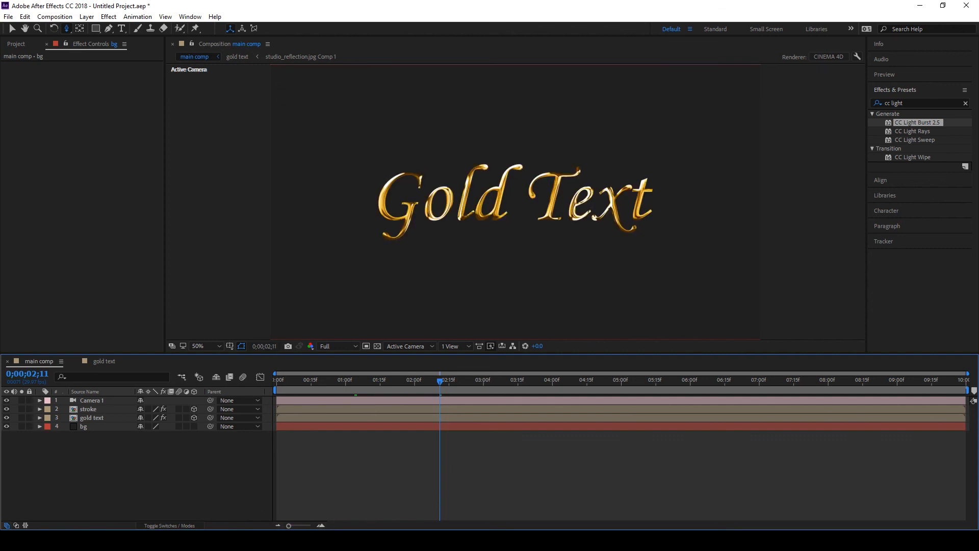
Step: Import Glowing particles.mov from the Gold text files folder and place it between the Camera 1 and stroke layers
right_click(67, 192)
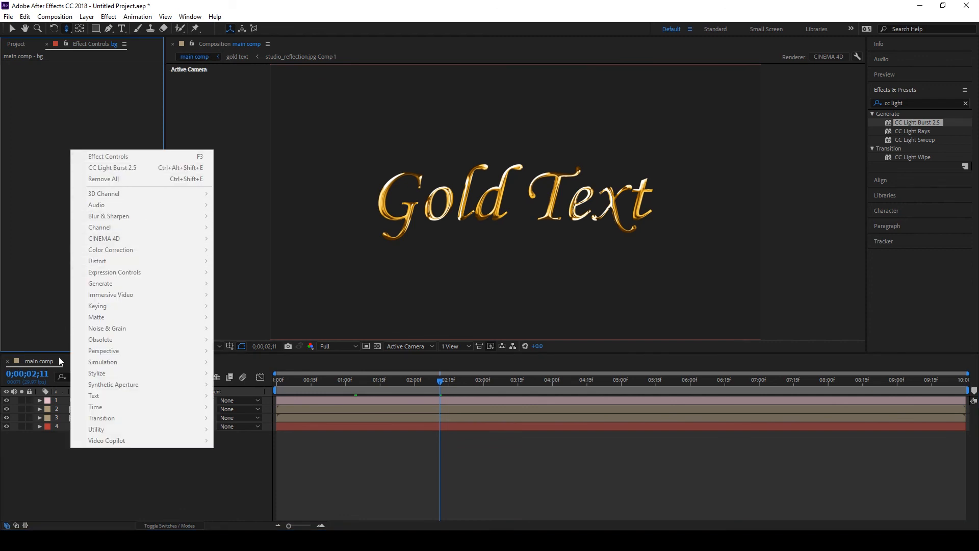
click(16, 44)
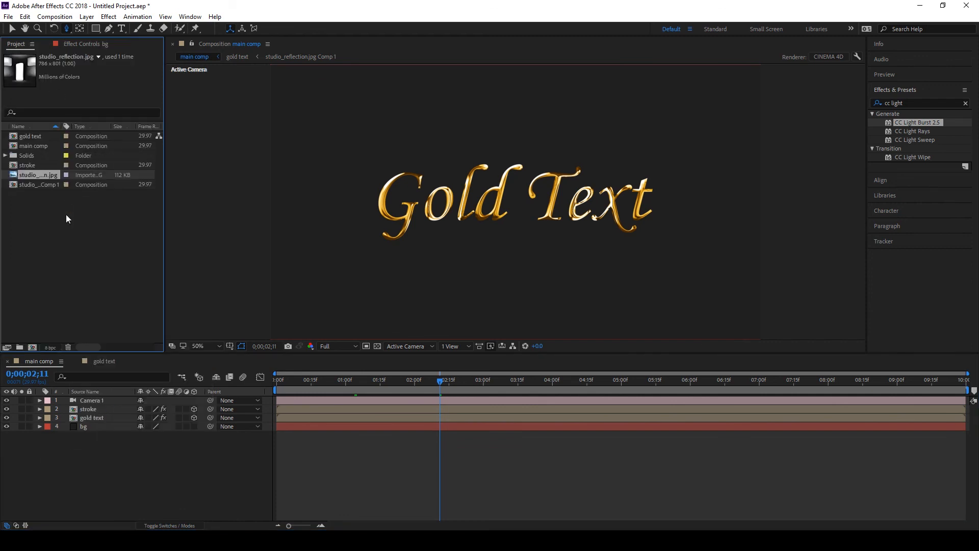
right_click(32, 228)
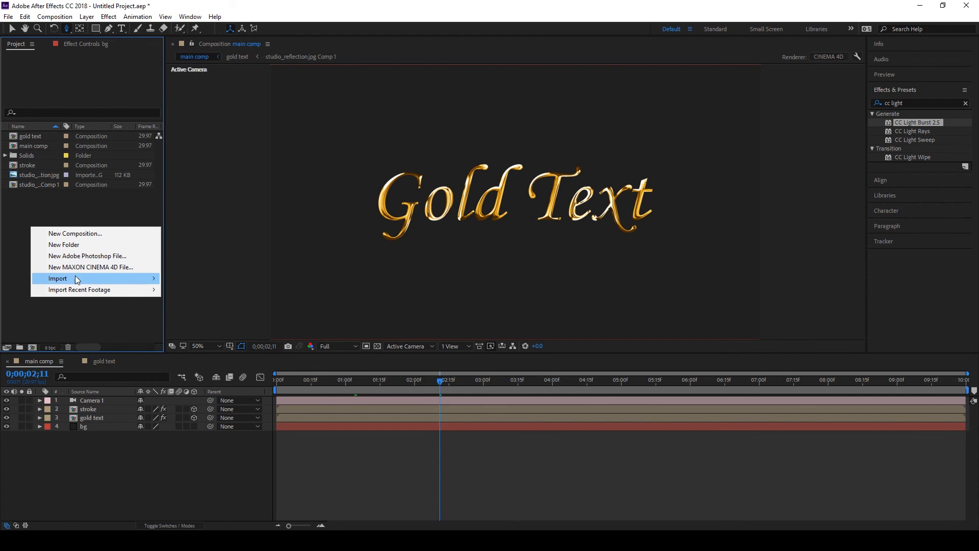
mouse_move(122, 282)
click(183, 278)
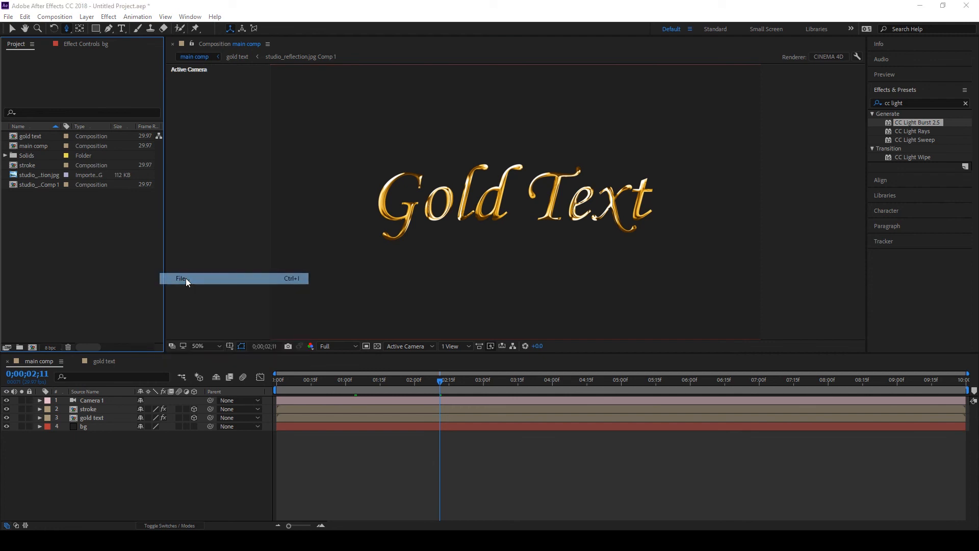
click(200, 113)
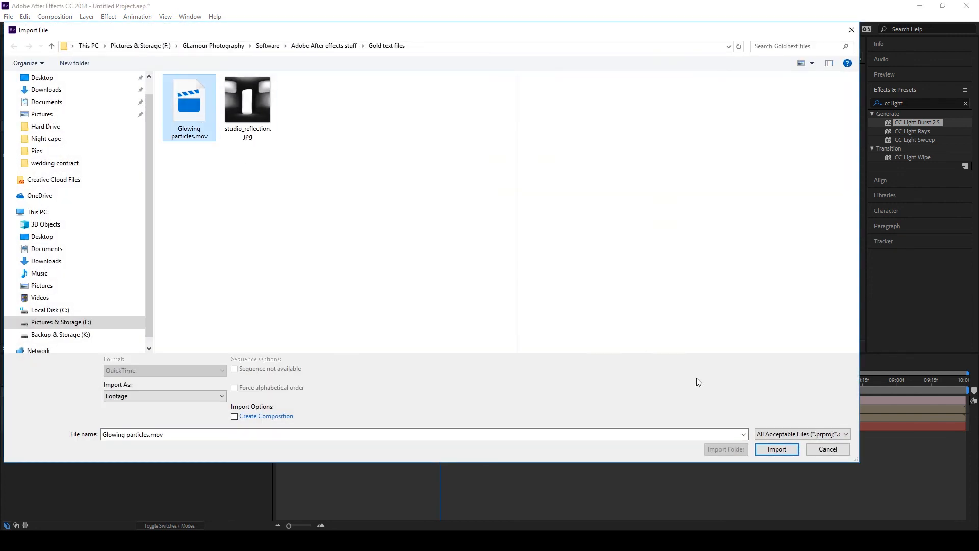
click(777, 449)
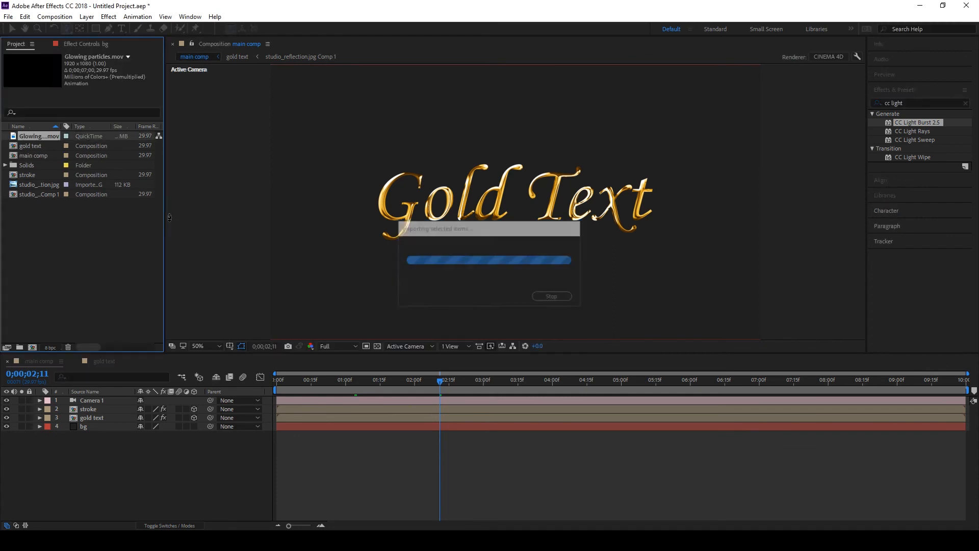
drag(21, 136, 83, 409)
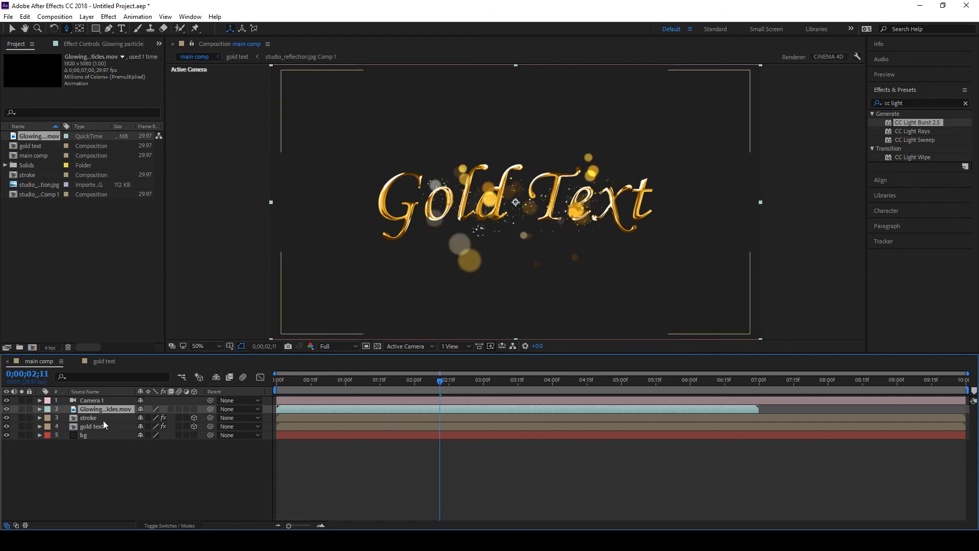
Step: Fade out the gold text layer with Opacity keyframes of 100% at 0;00;06;00 and 0% at 0;00;07;02
click(90, 427)
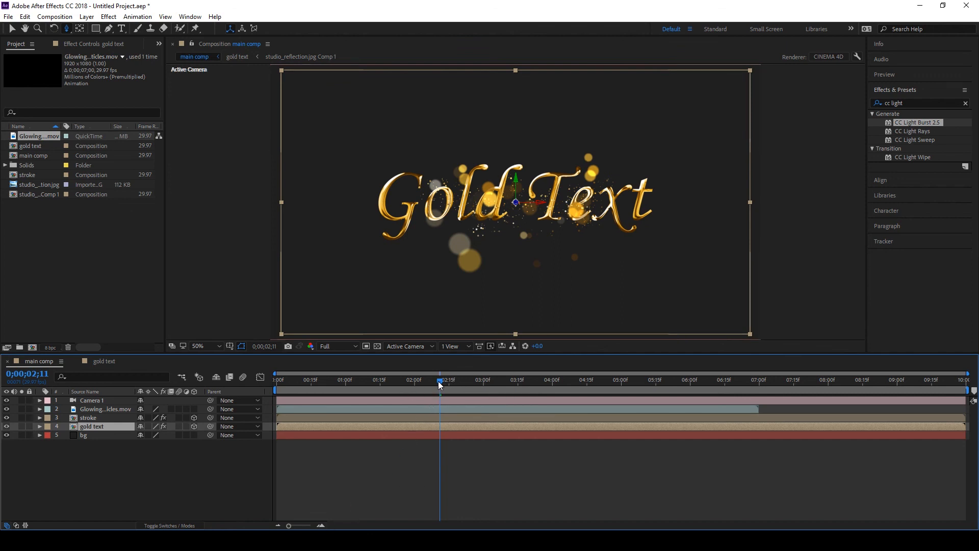
drag(440, 381, 692, 423)
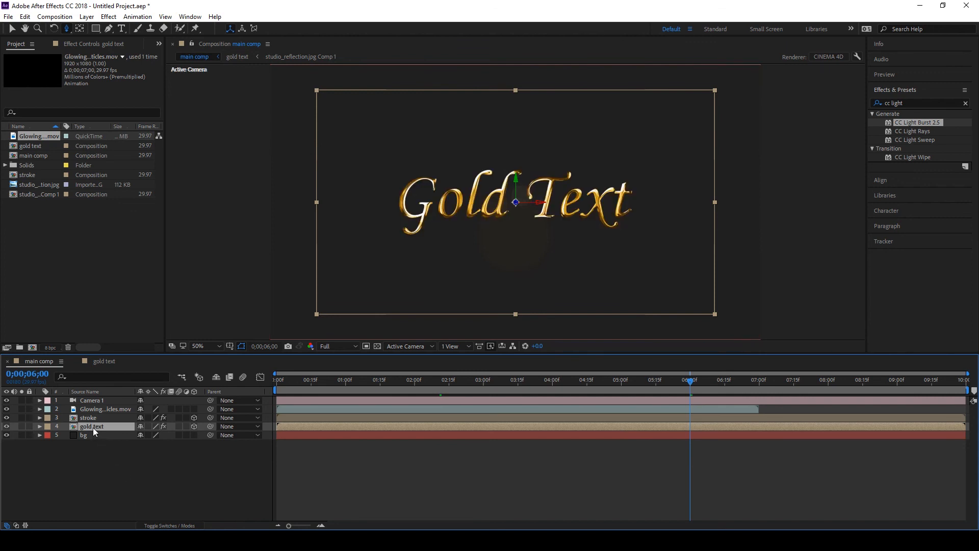
key(u)
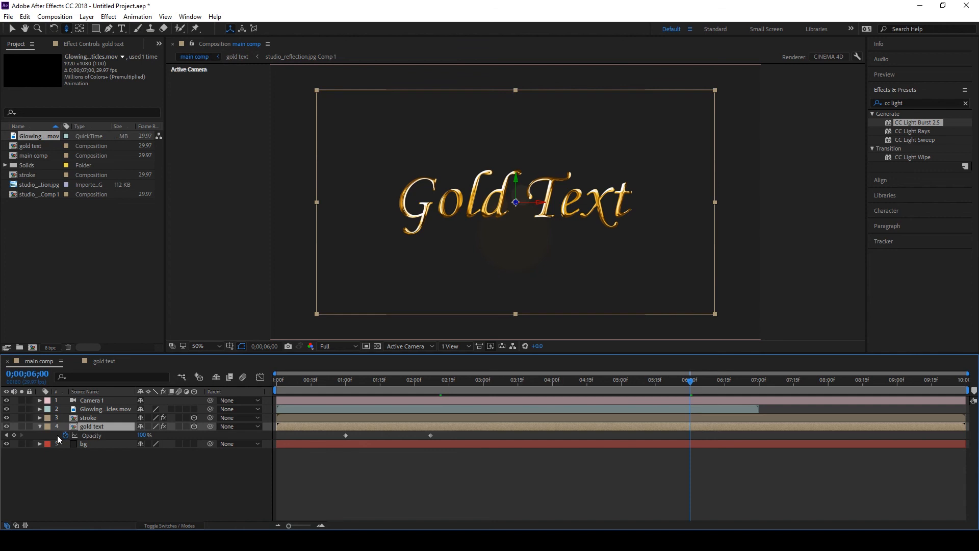
click(14, 435)
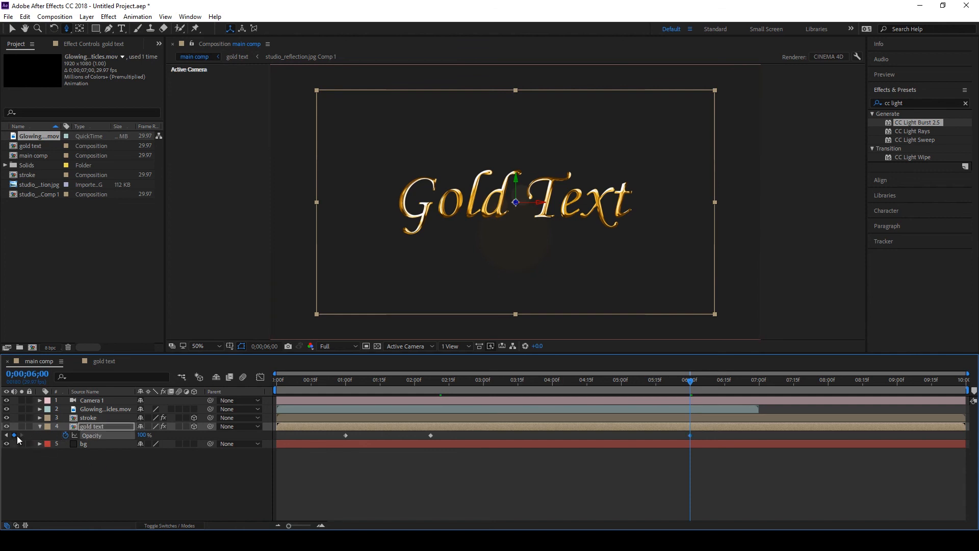
drag(693, 384, 765, 405)
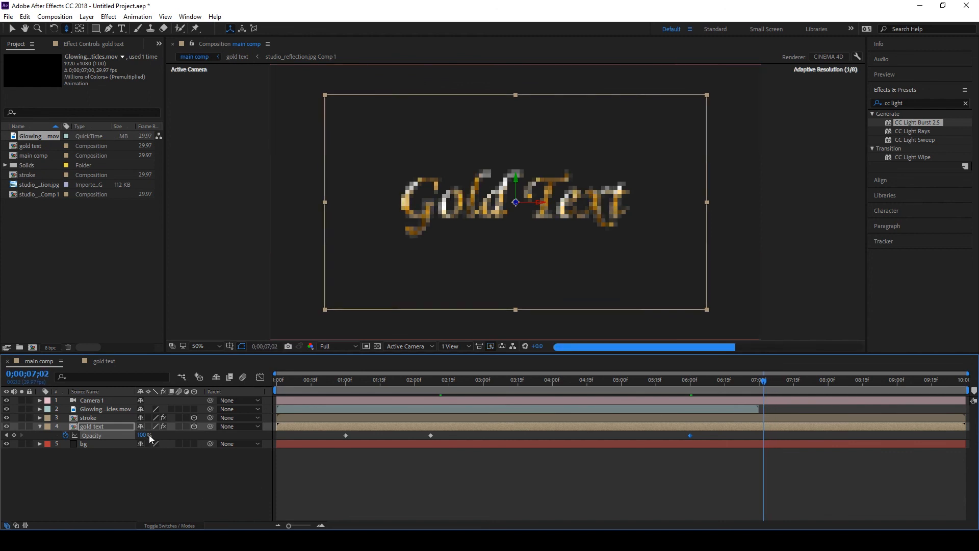
drag(151, 438, 12, 451)
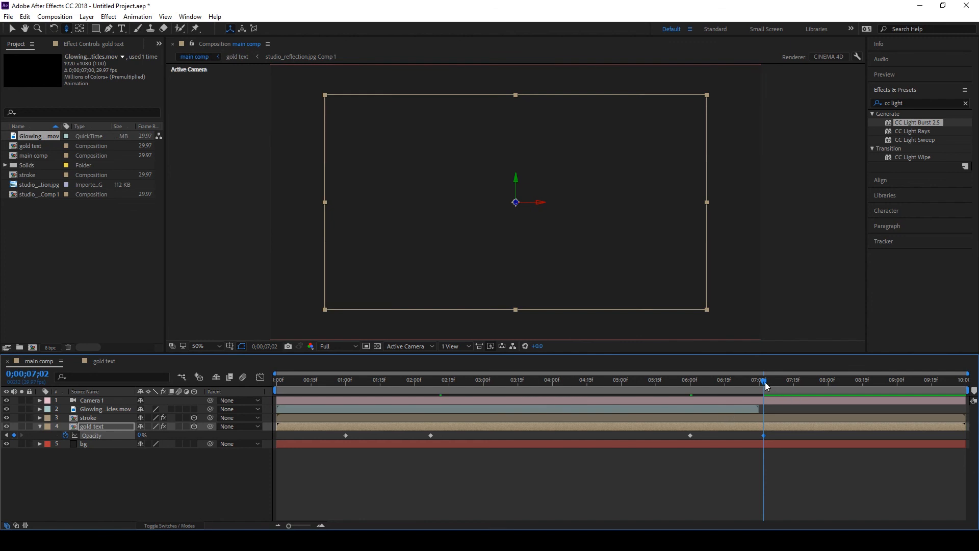
Step: Return to 0;00;00;00 and add the main comp to the Render Queue
drag(765, 382, 266, 416)
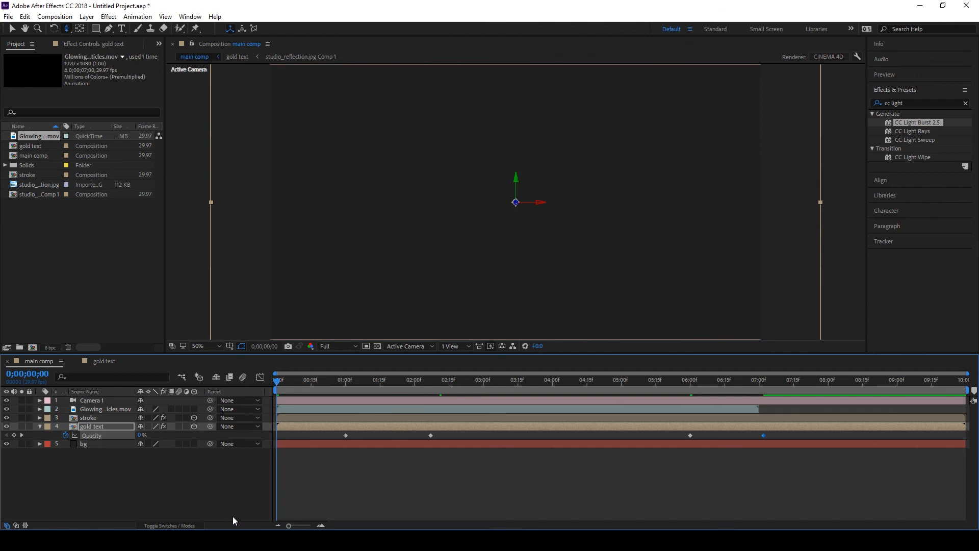
key(ctrl+m)
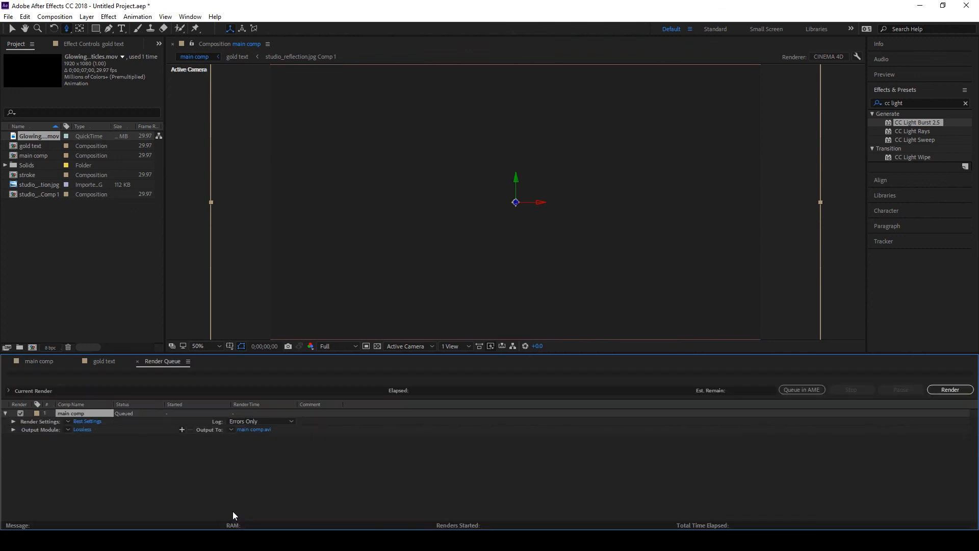